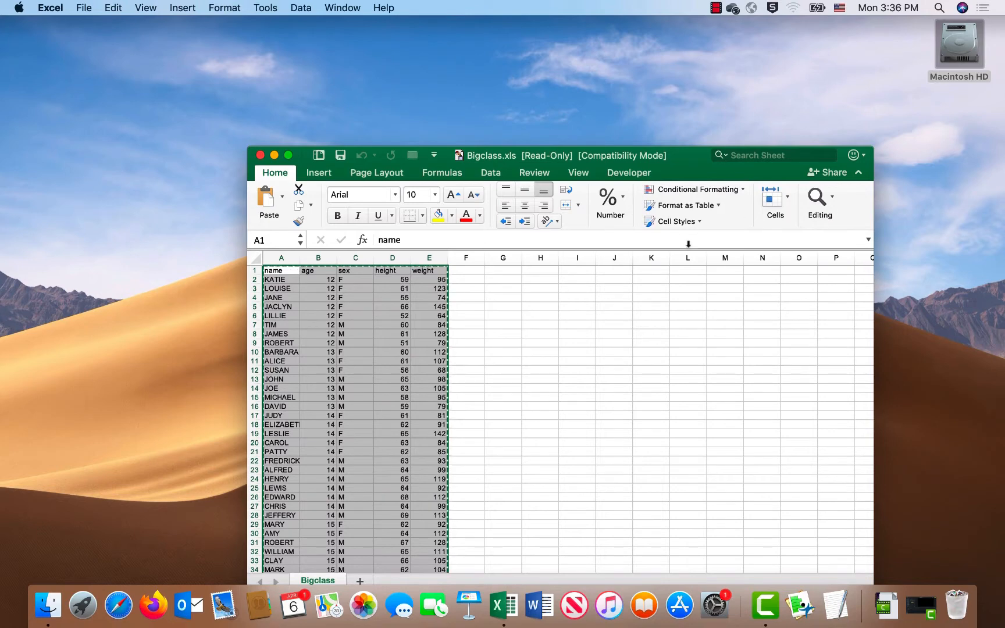
- Launch JMP Pro 14 from the Applications folder in Finder and create a new data table
click(48, 605)
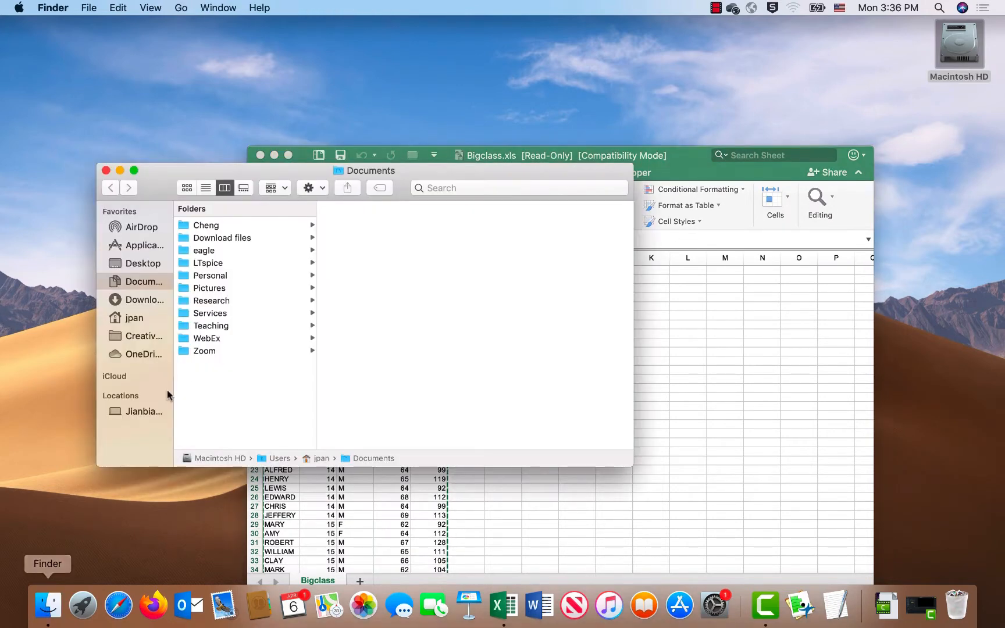
click(147, 247)
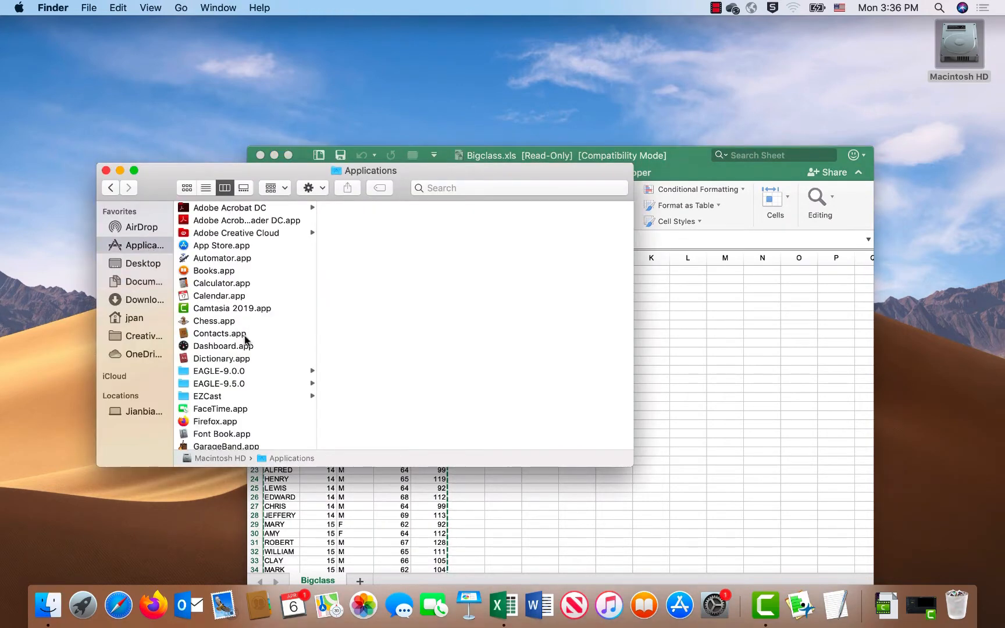
scroll(250, 385, down, 10)
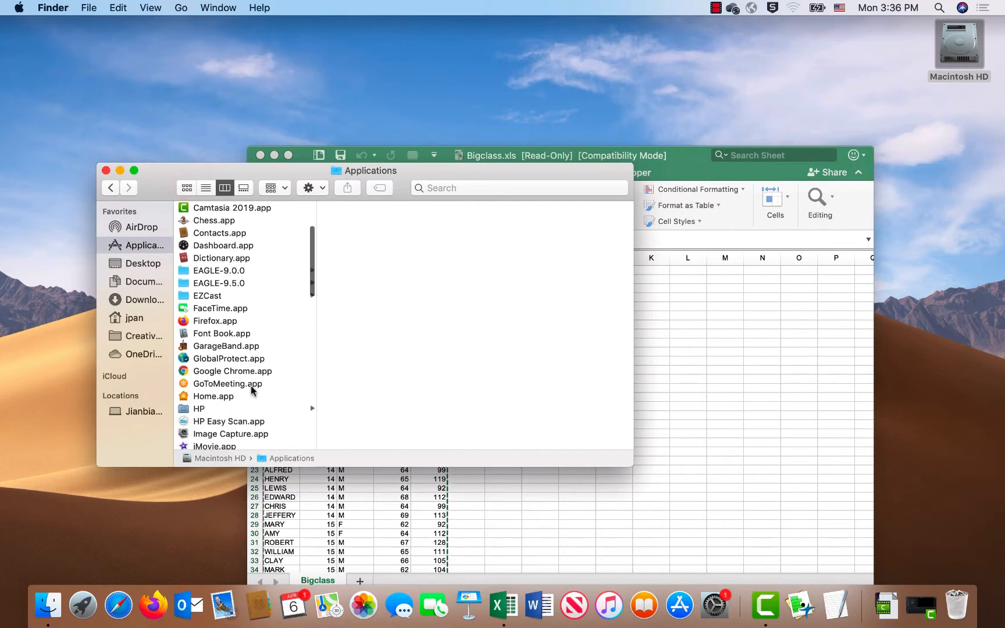
scroll(251, 385, down, 5)
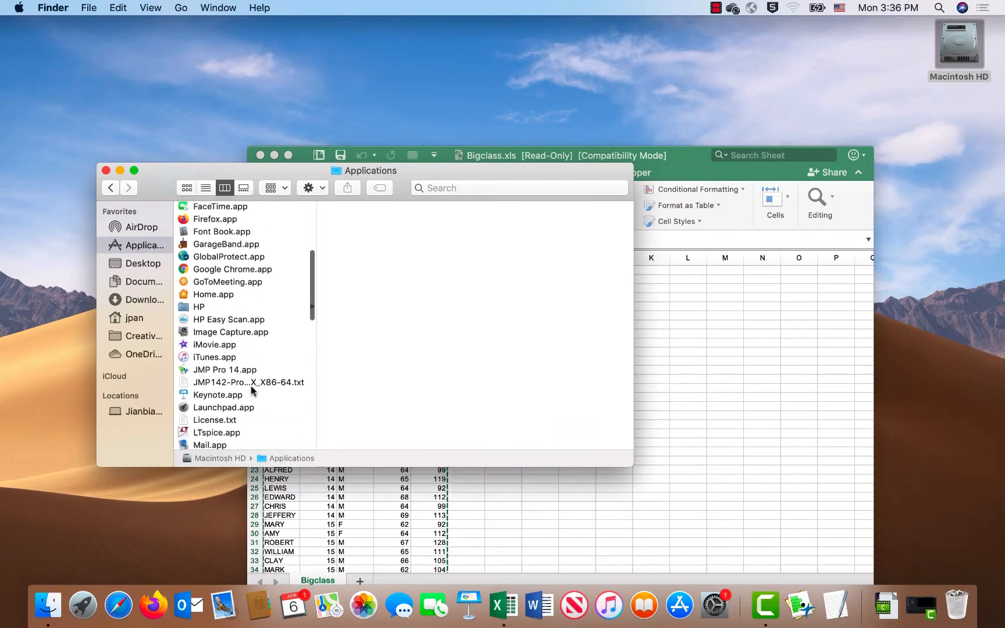
click(209, 364)
double_click(211, 364)
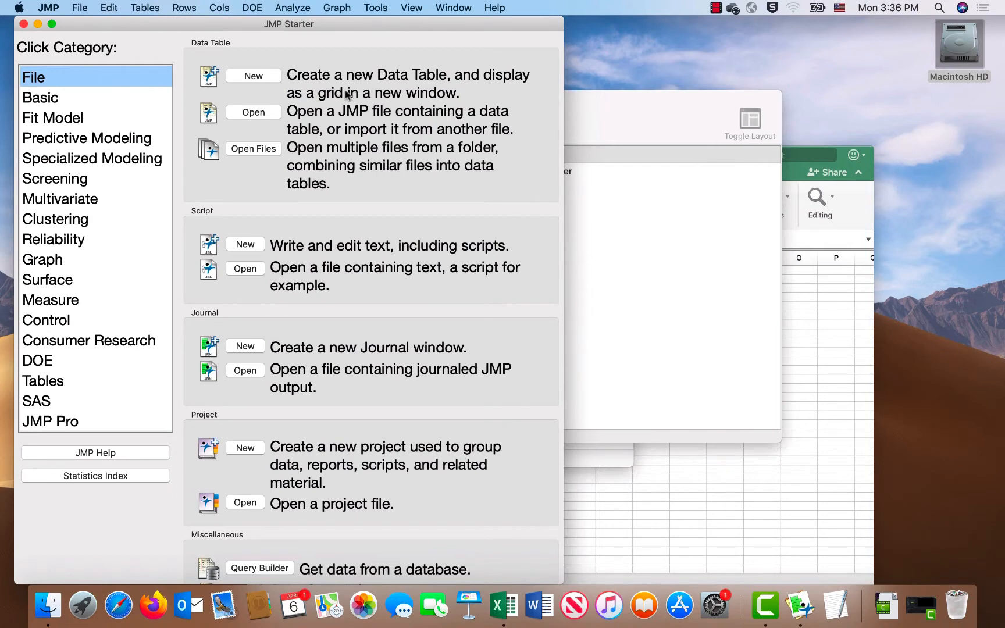
click(255, 77)
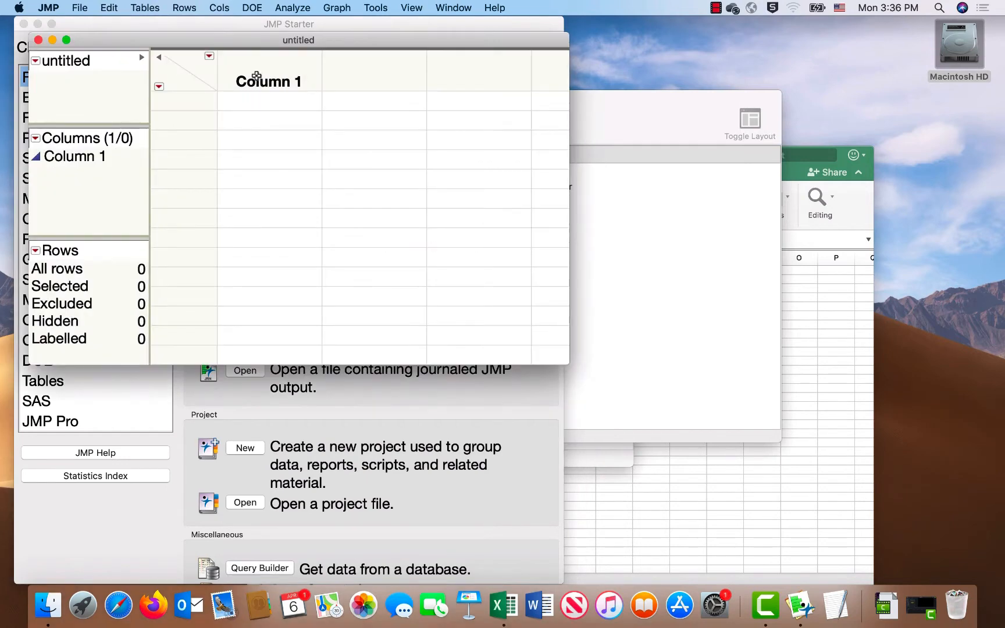
- Switch to Bigclass.xls in Excel and select the full data range A1:E41, including the header row
click(629, 509)
key(super+a)
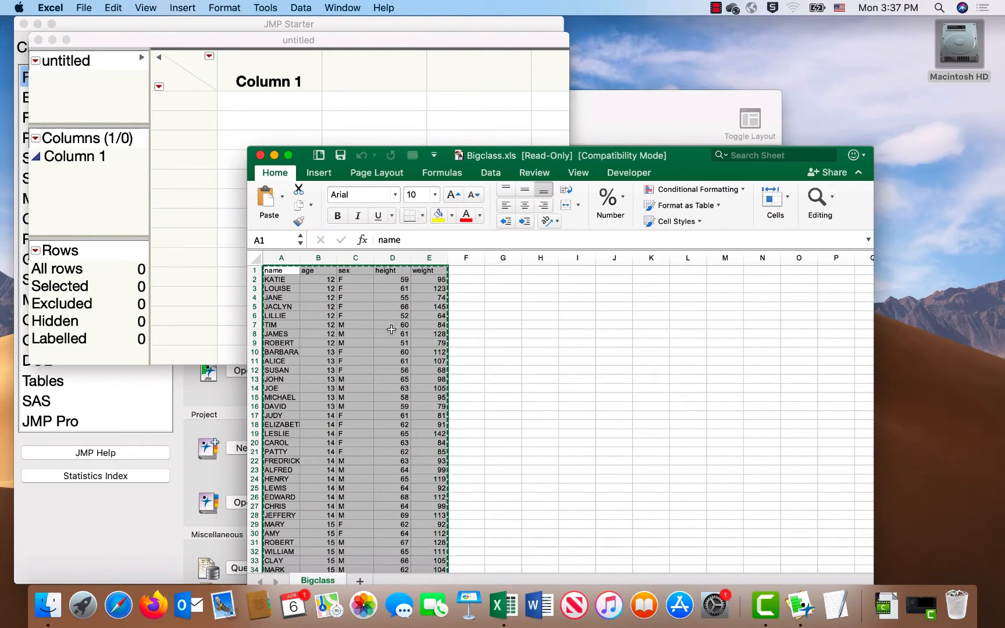
click(504, 325)
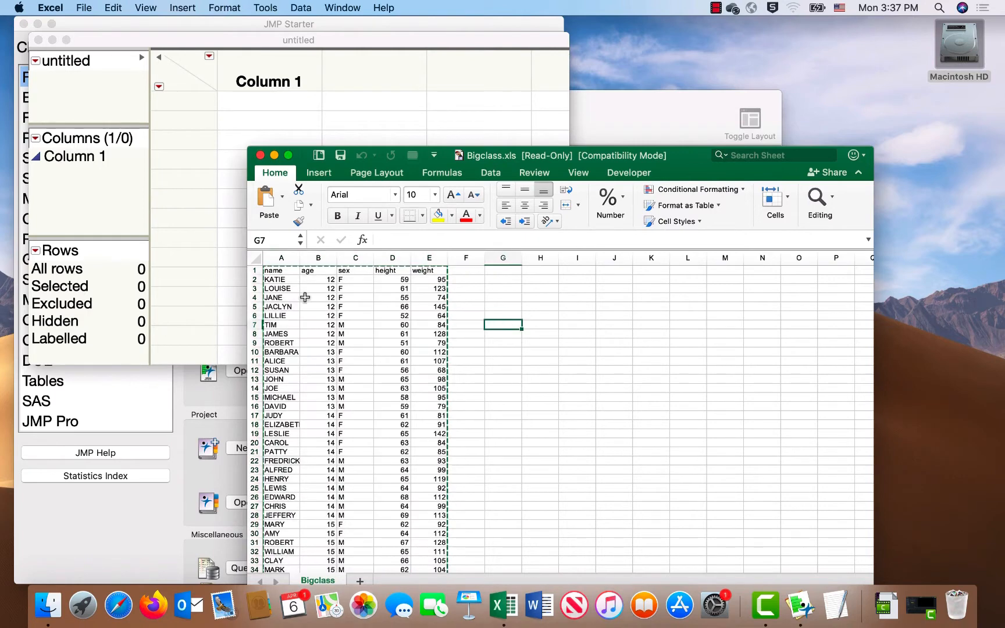
click(280, 271)
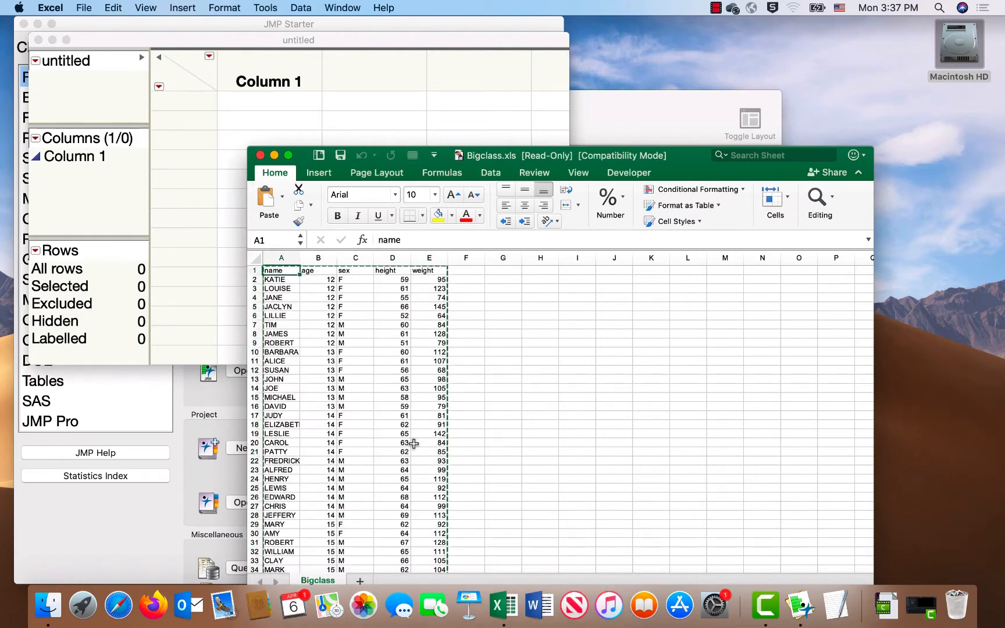
scroll(414, 444, down, 5)
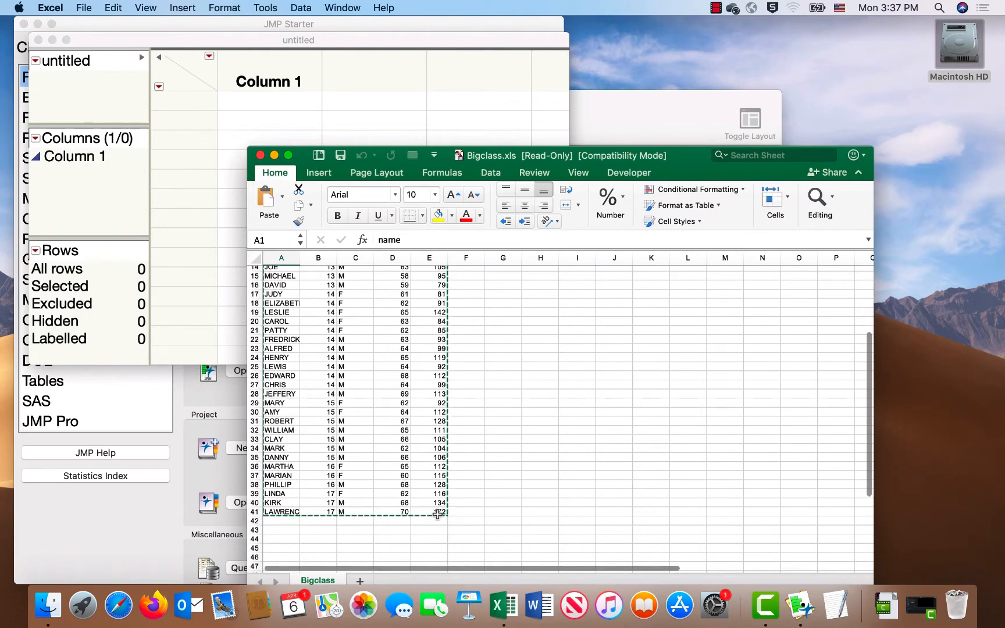
shift+click(438, 514)
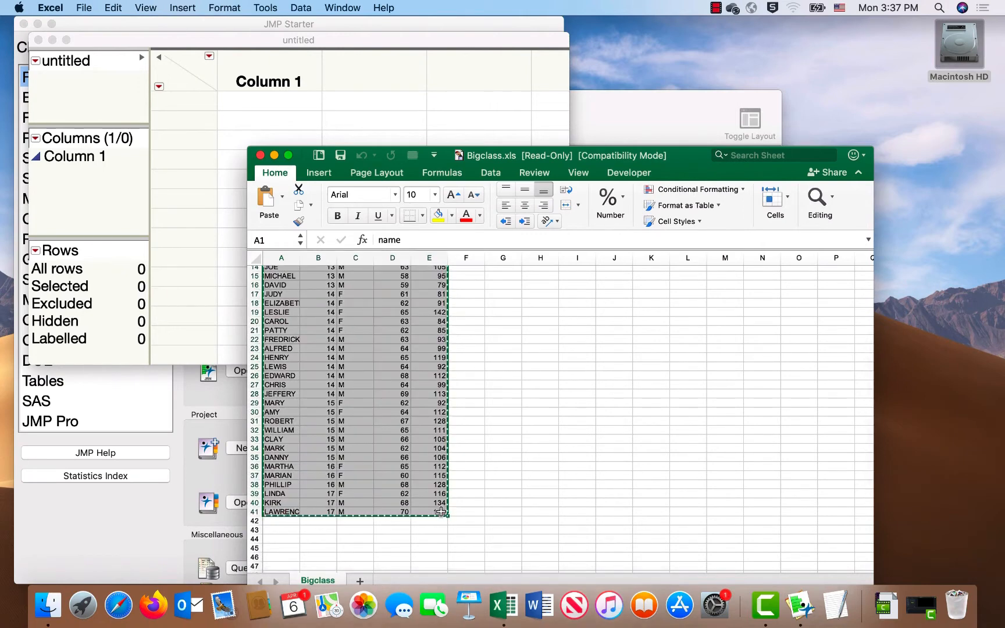
scroll(349, 378, up, 5)
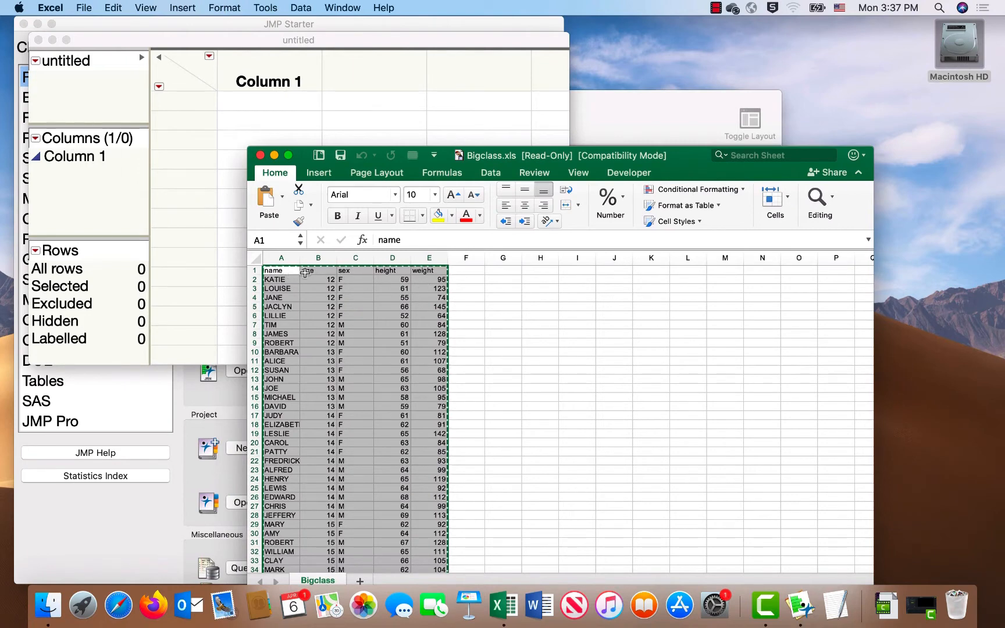
- Switch back to the untitled JMP data table and paste the copied Excel data with column names
click(257, 115)
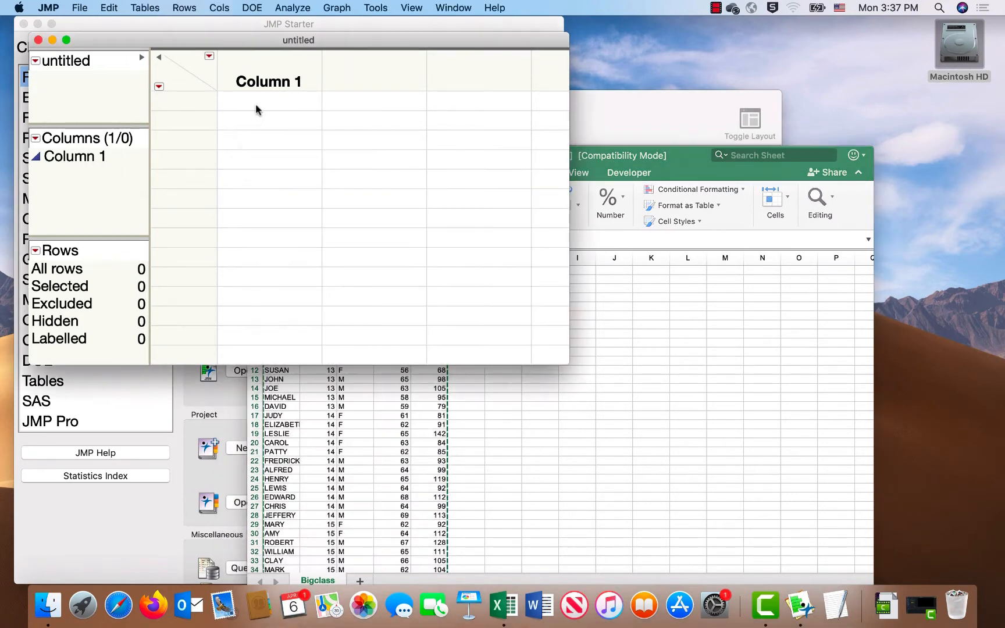
click(109, 8)
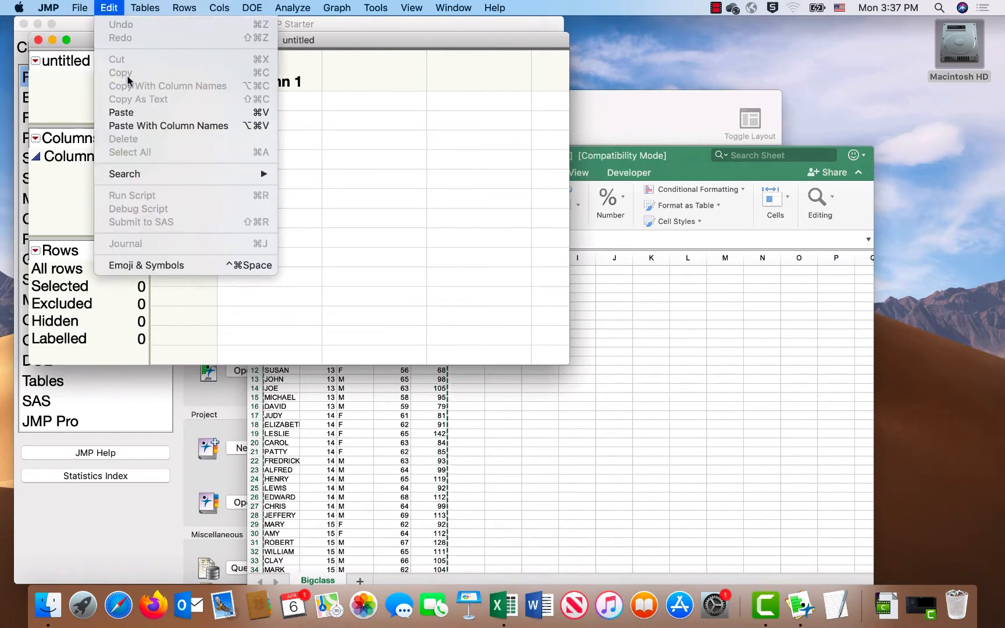
click(149, 127)
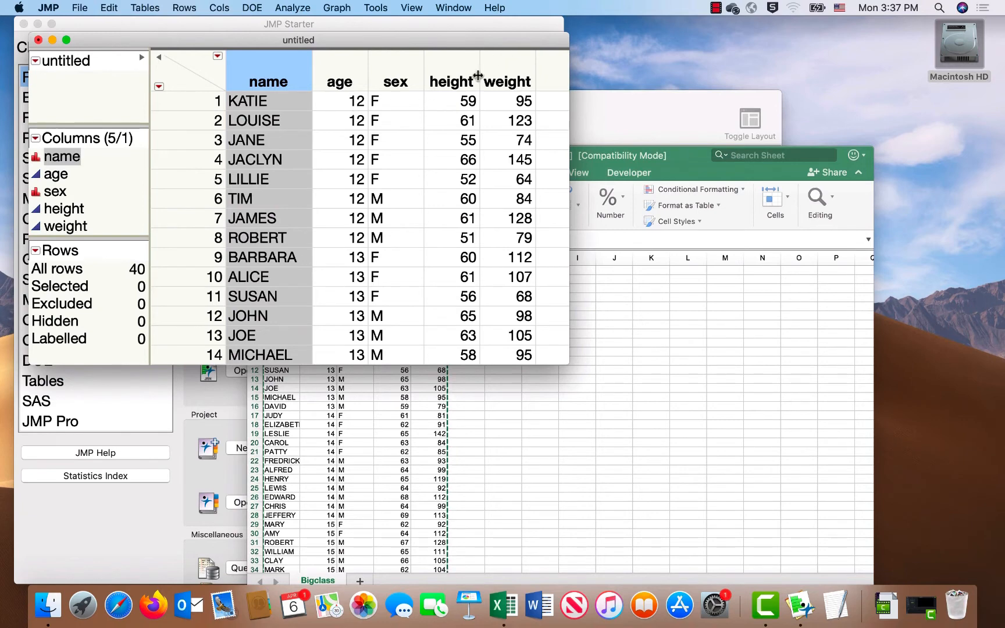
- Browse the Sample Data Index, examine the data sets under Examples for Teaching, and close the index
click(495, 8)
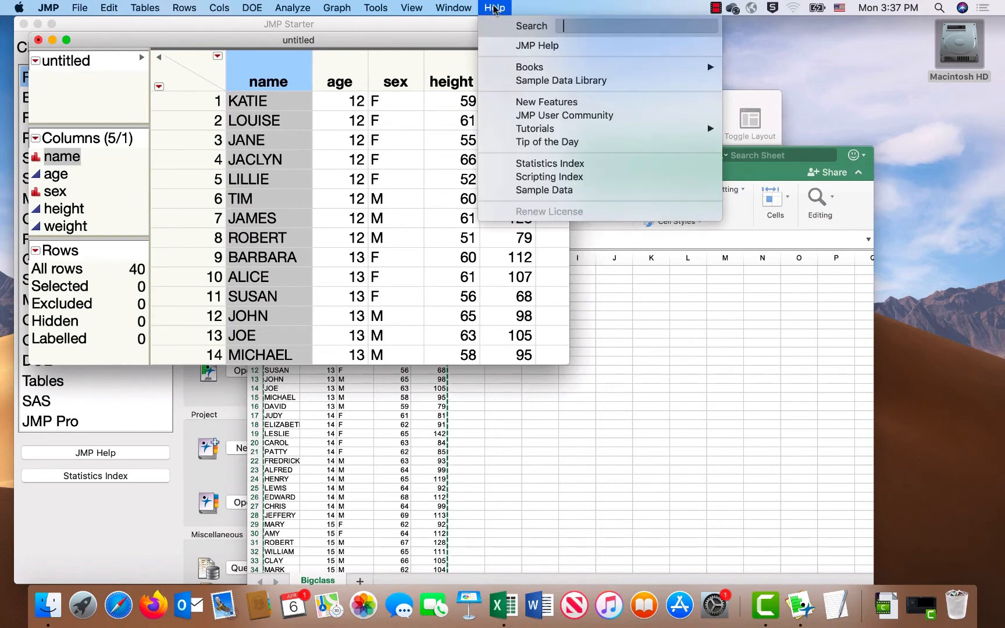
click(542, 187)
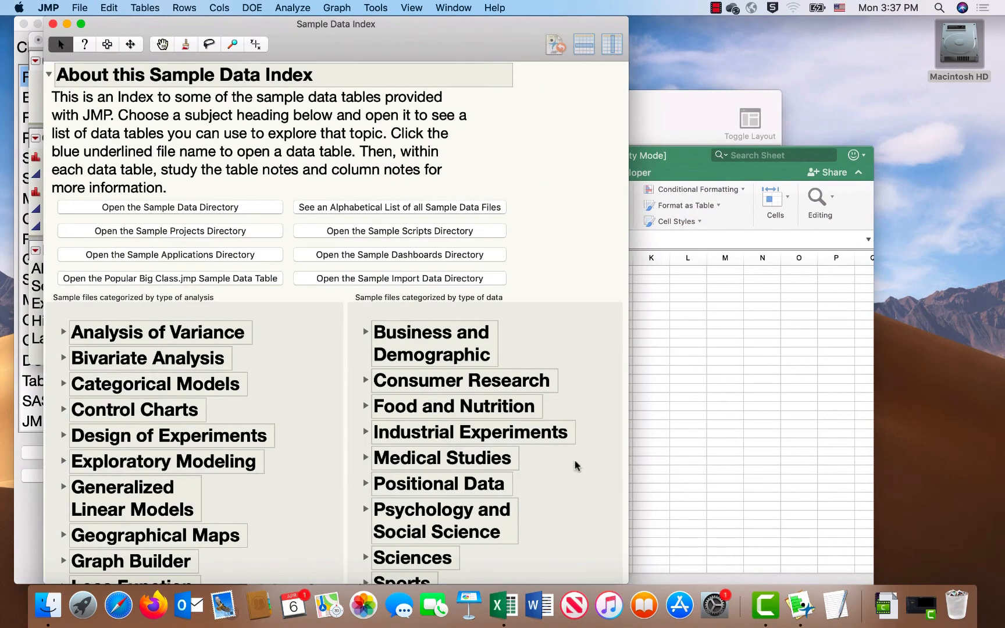
scroll(574, 465, down, 7)
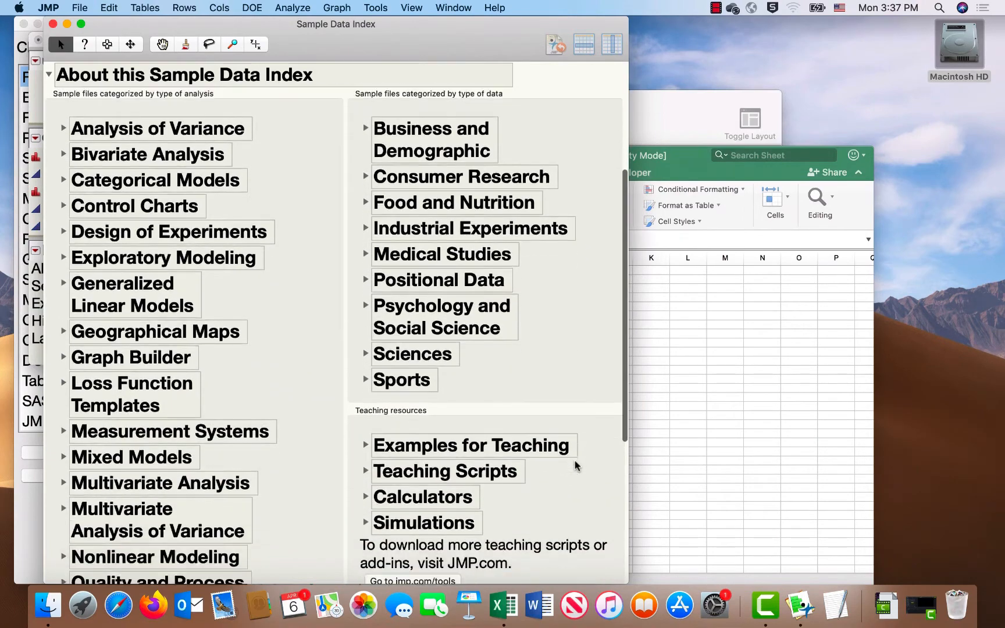
scroll(575, 465, down, 1)
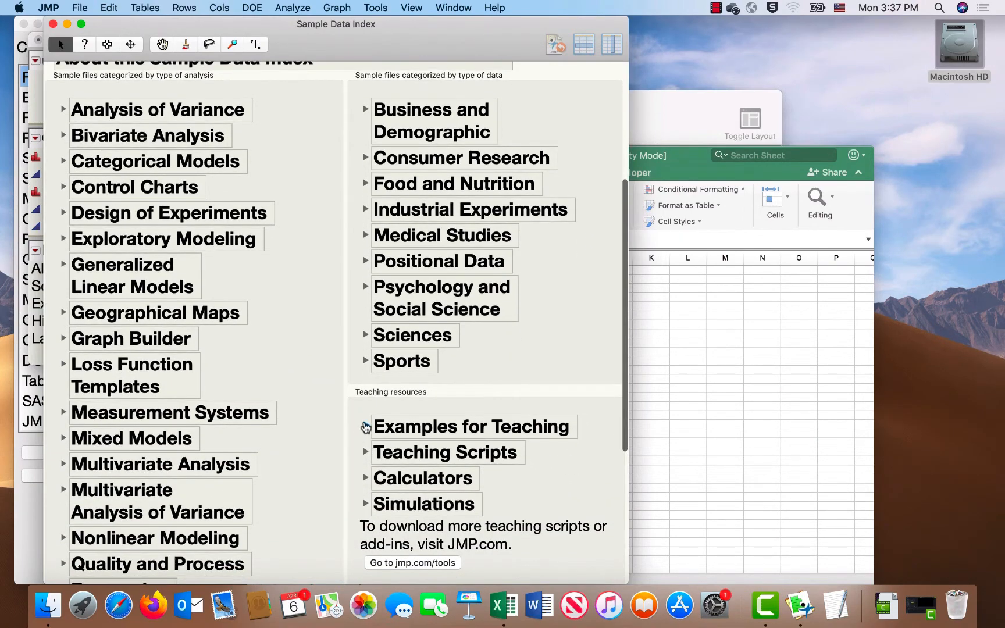
click(365, 428)
scroll(587, 383, down, 1)
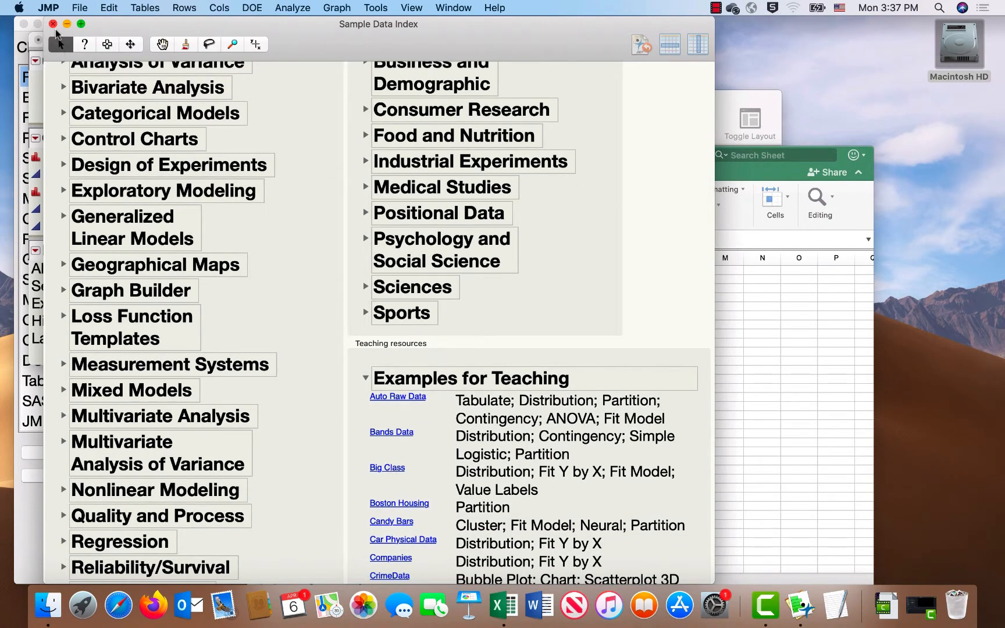
click(53, 24)
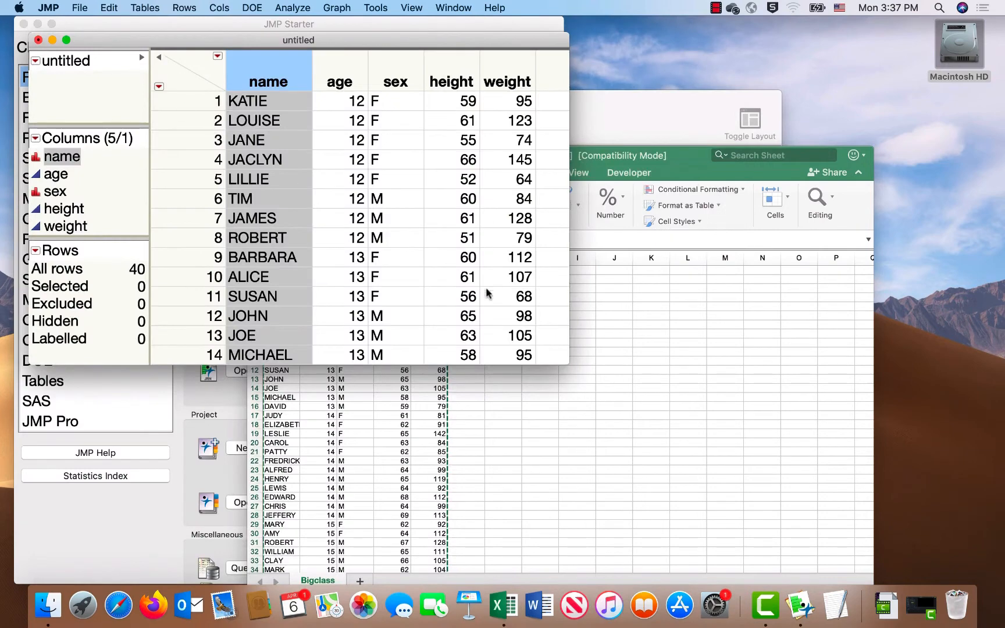
- Enlarge the data table window and examine the modeling type options of the name and age columns
drag(569, 361, 746, 516)
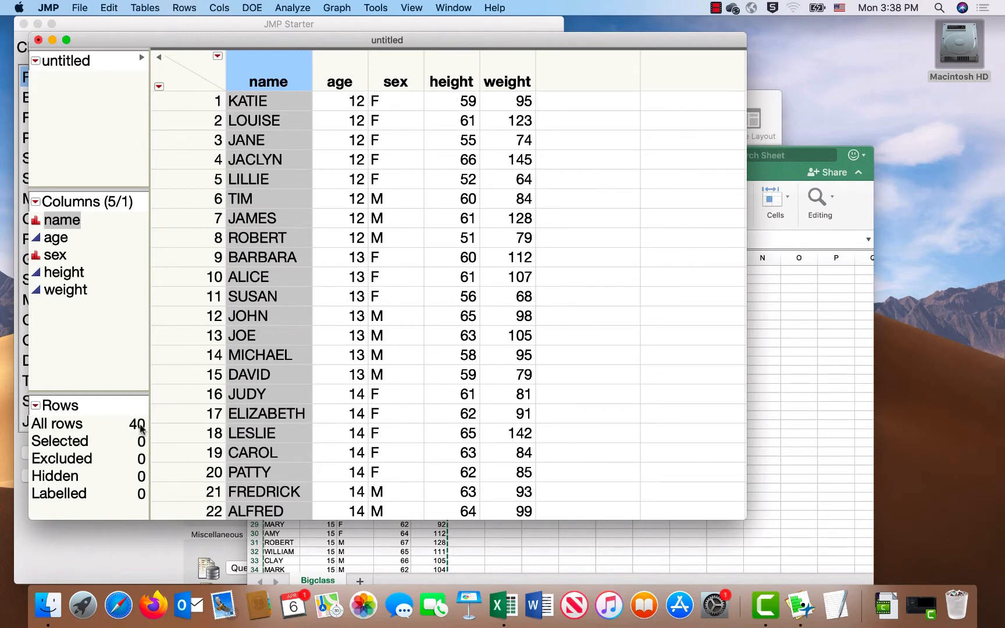
click(36, 224)
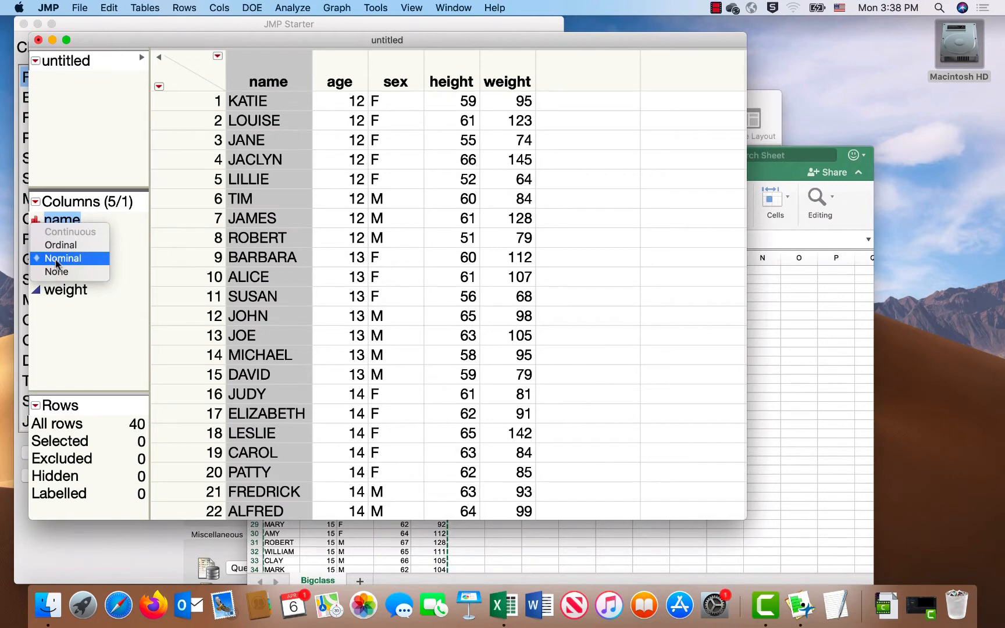
click(123, 262)
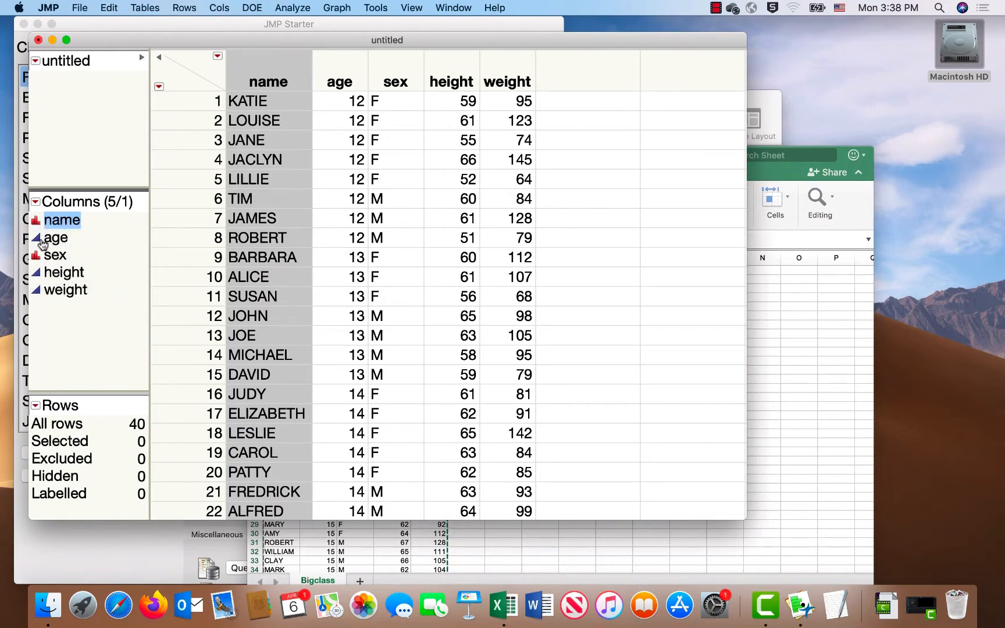
click(40, 238)
click(37, 237)
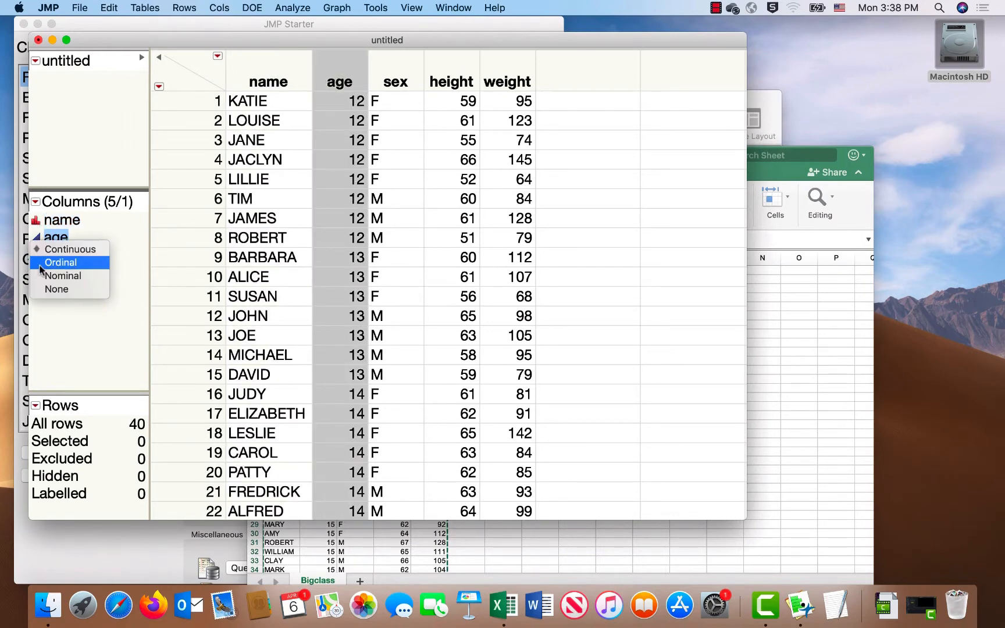
click(127, 236)
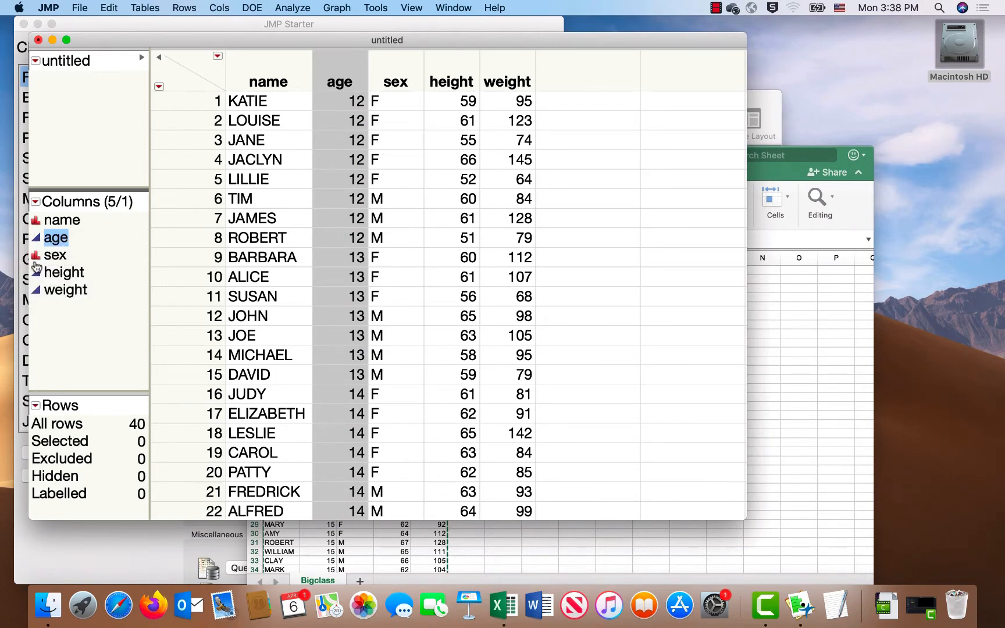
click(36, 222)
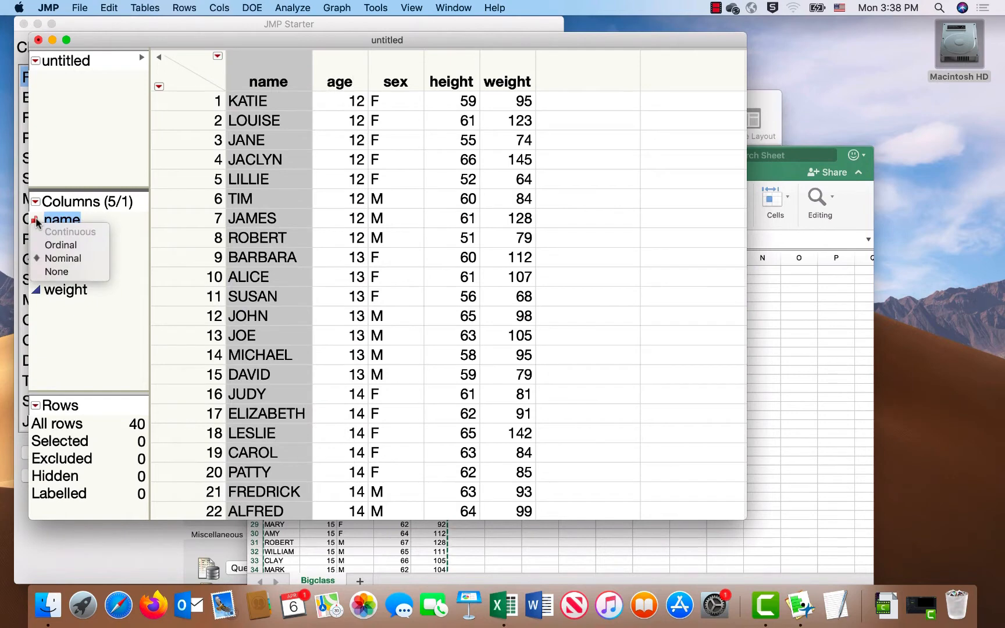
click(74, 247)
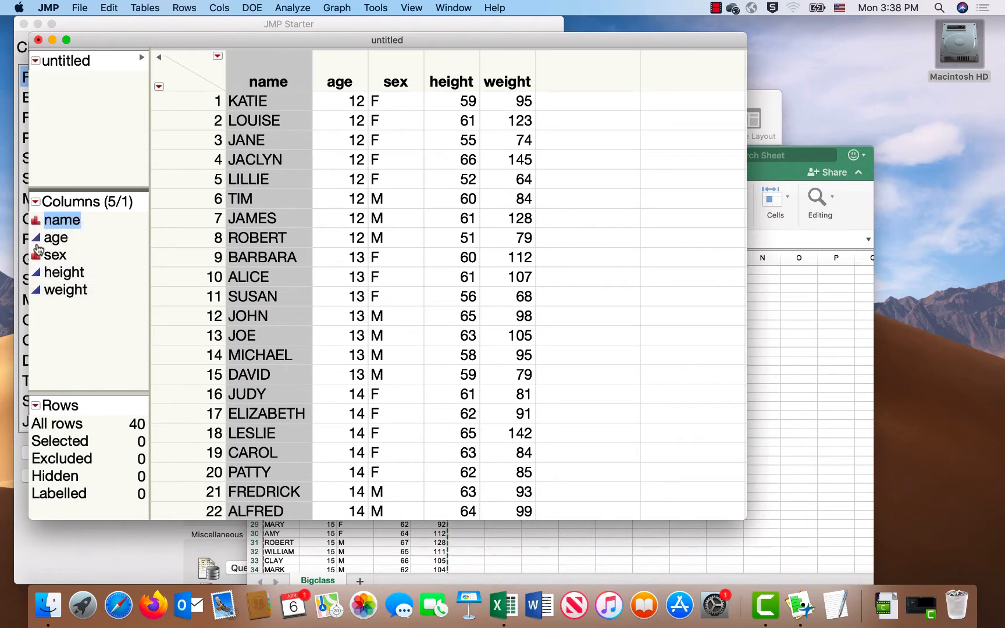
click(37, 239)
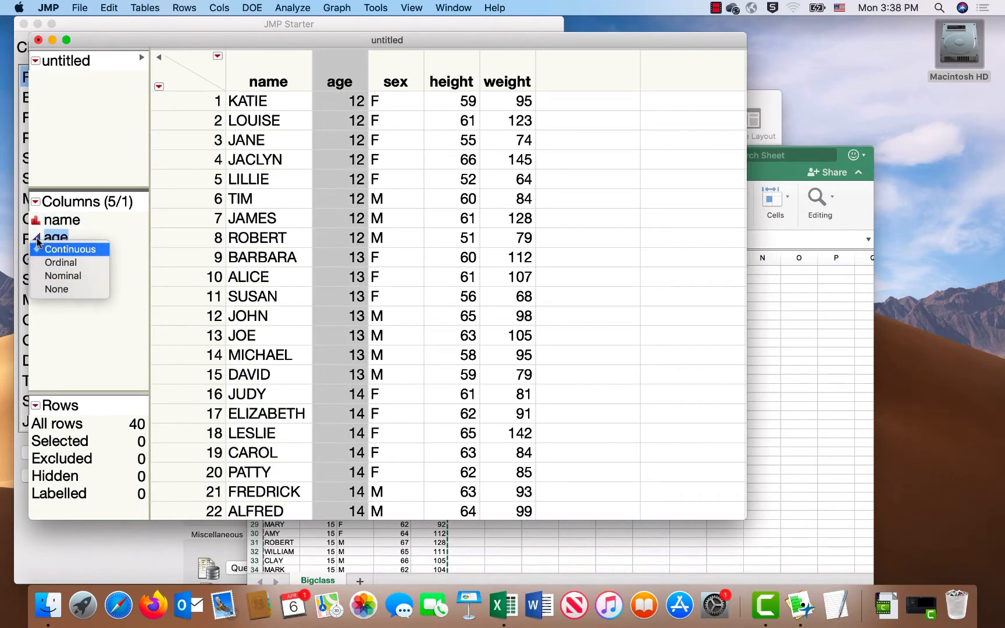
click(109, 229)
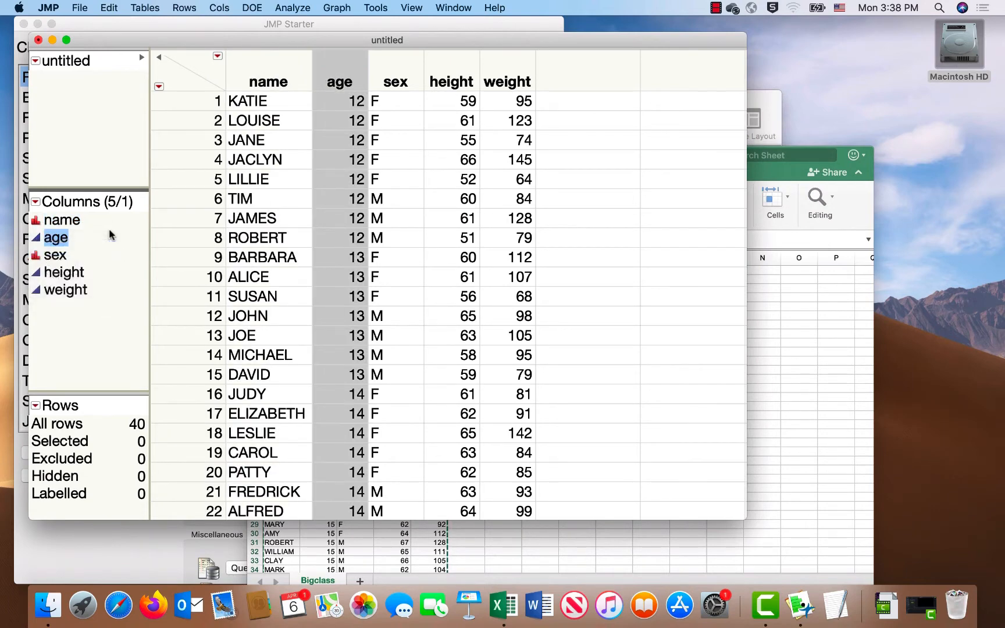
click(36, 221)
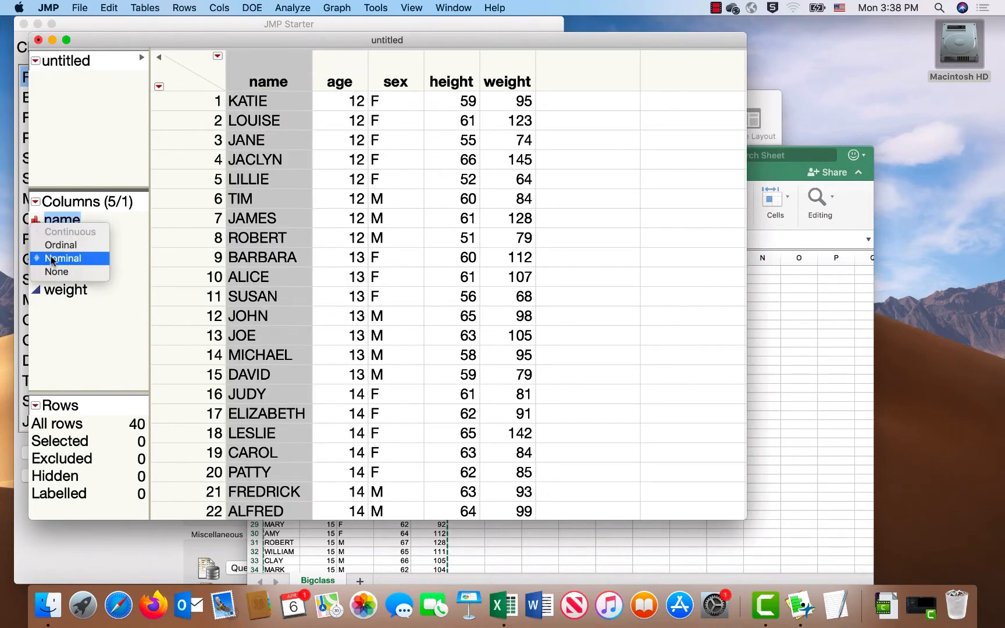
click(126, 248)
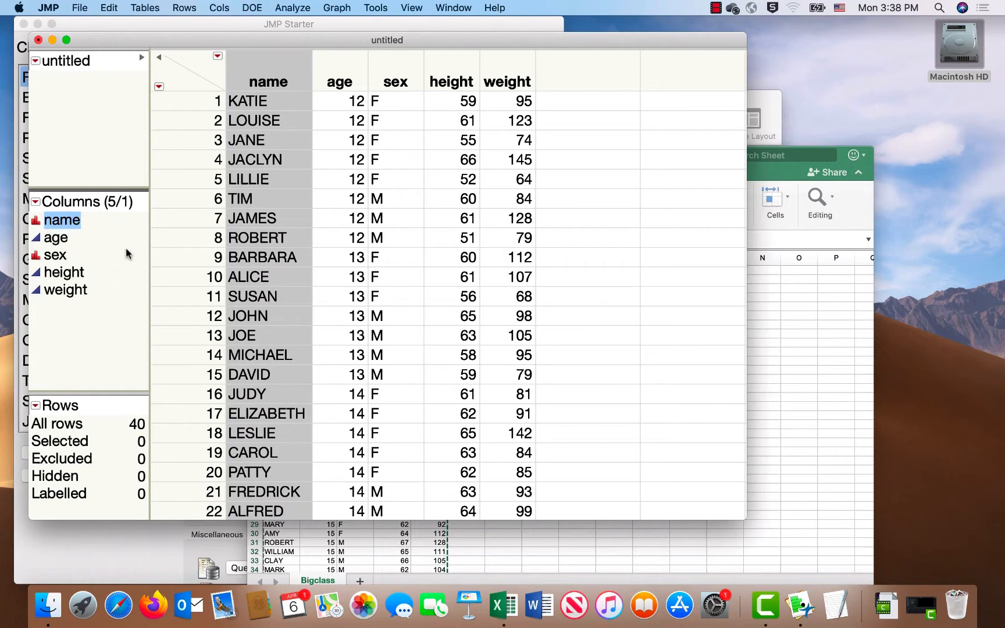
- Set the modeling type of the age column to Nominal
click(36, 239)
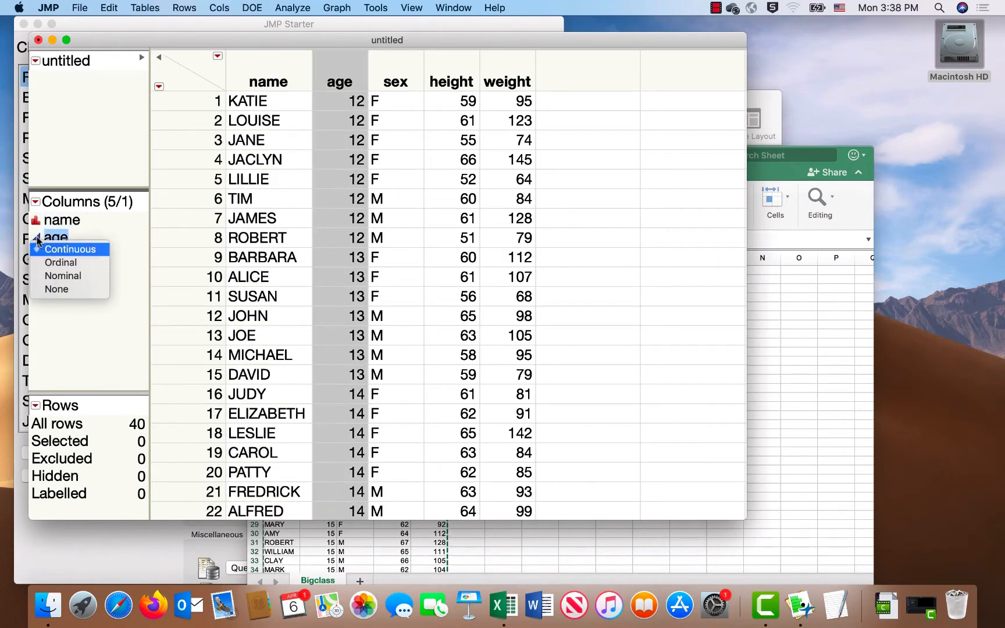
click(60, 276)
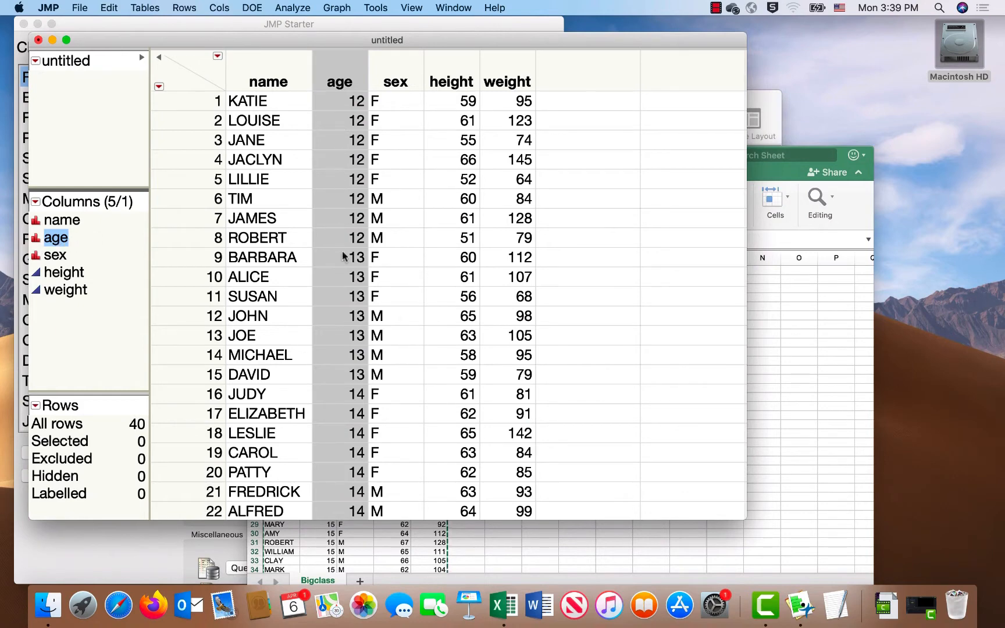
- Set the modeling type of the age column to Continuous
click(36, 238)
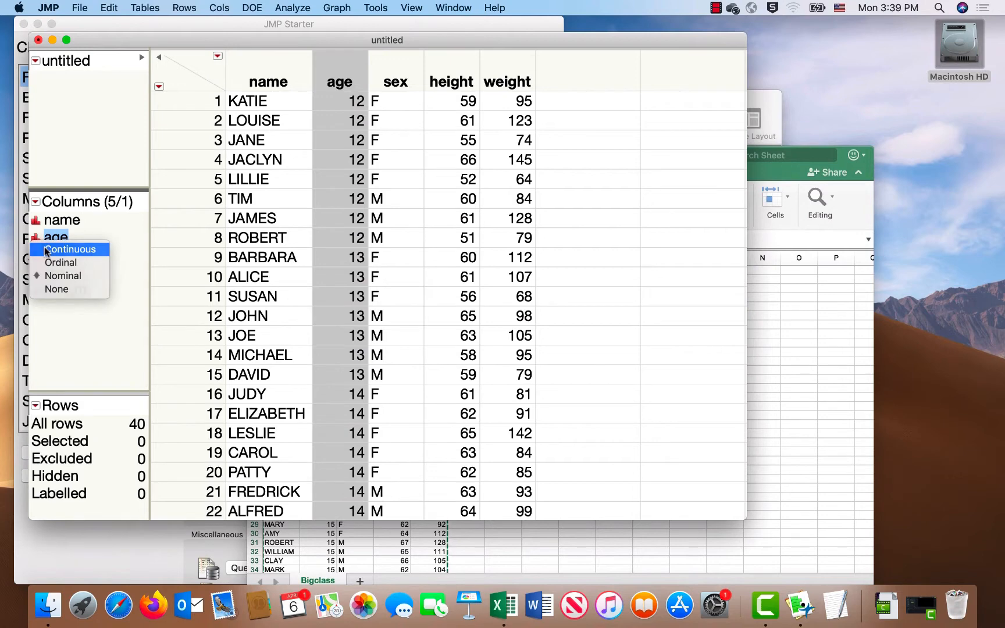
click(44, 248)
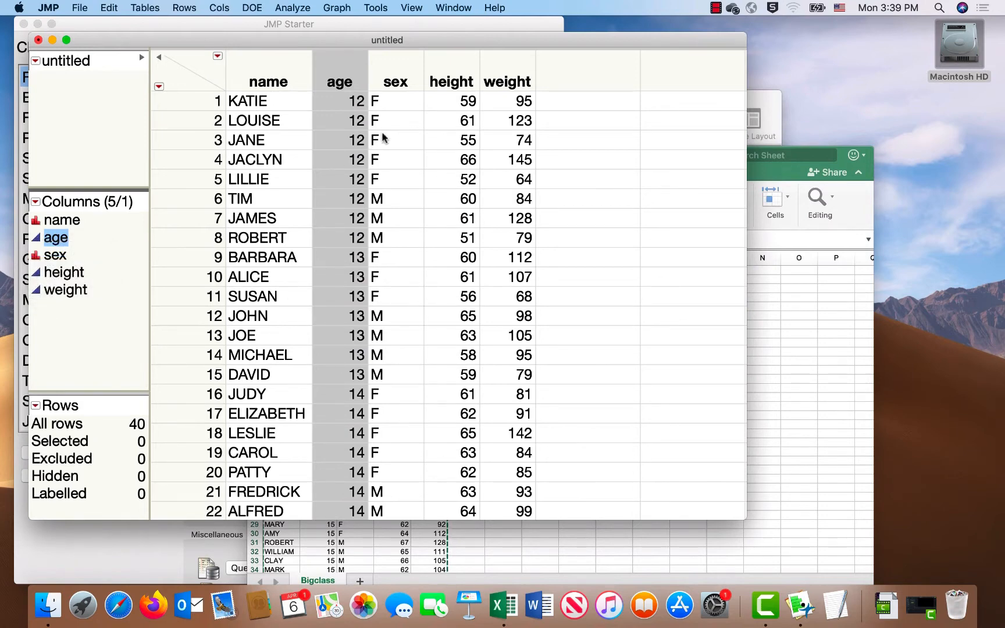
- Change the height column's data type to Character and check which modeling types it then offers
click(451, 82)
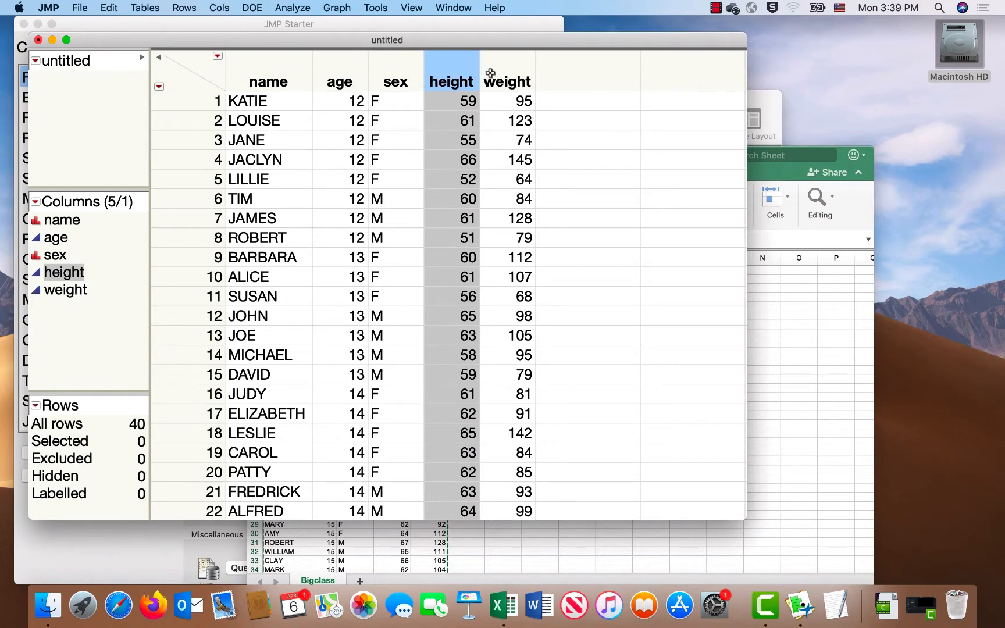
double_click(452, 78)
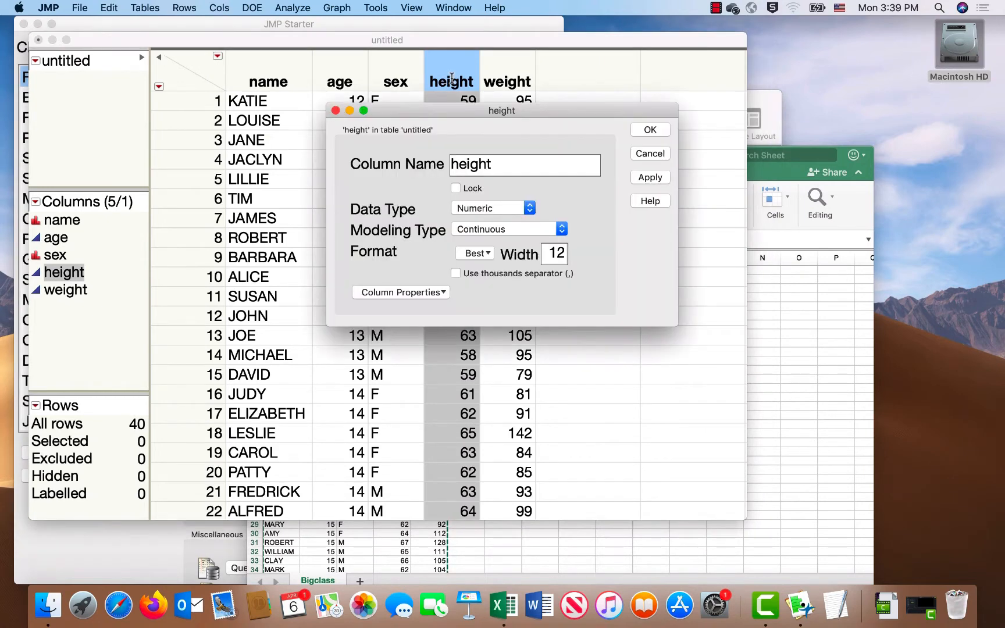
click(531, 208)
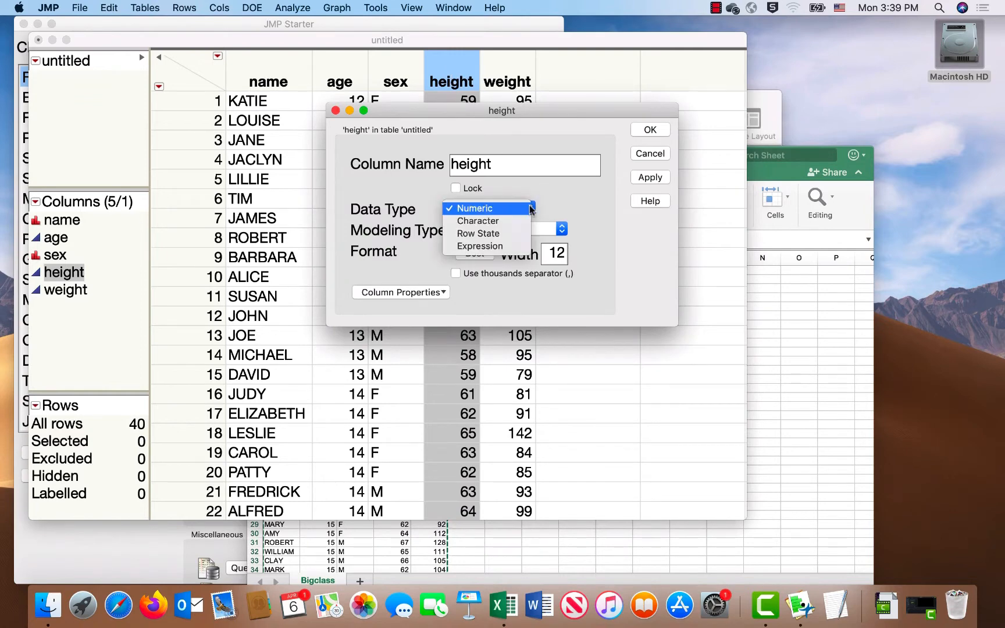
click(515, 218)
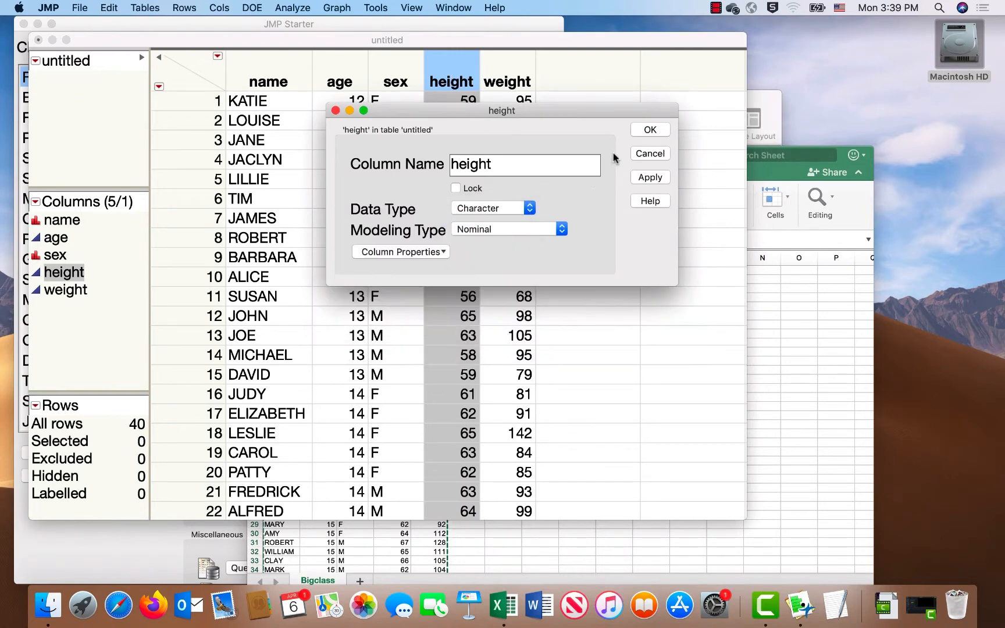
click(651, 130)
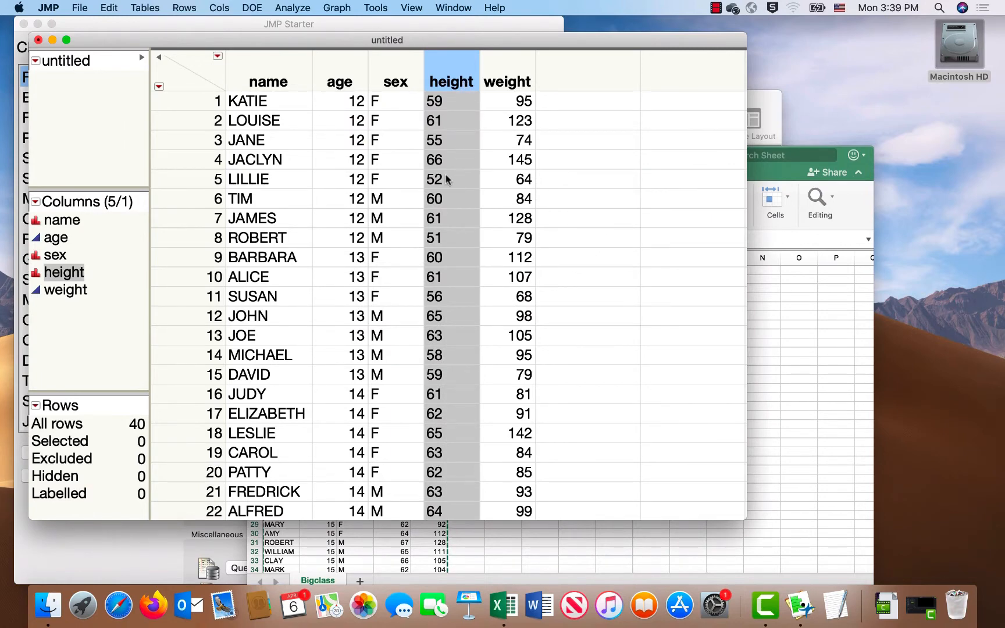
click(35, 274)
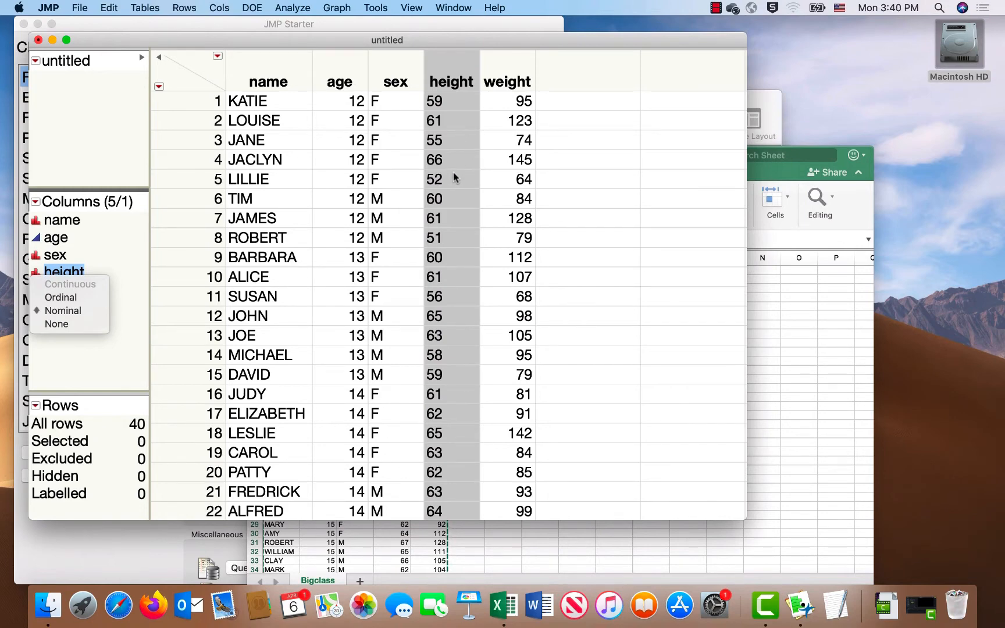
- Set the height column's data type to Numeric and its modeling type to Continuous
double_click(457, 83)
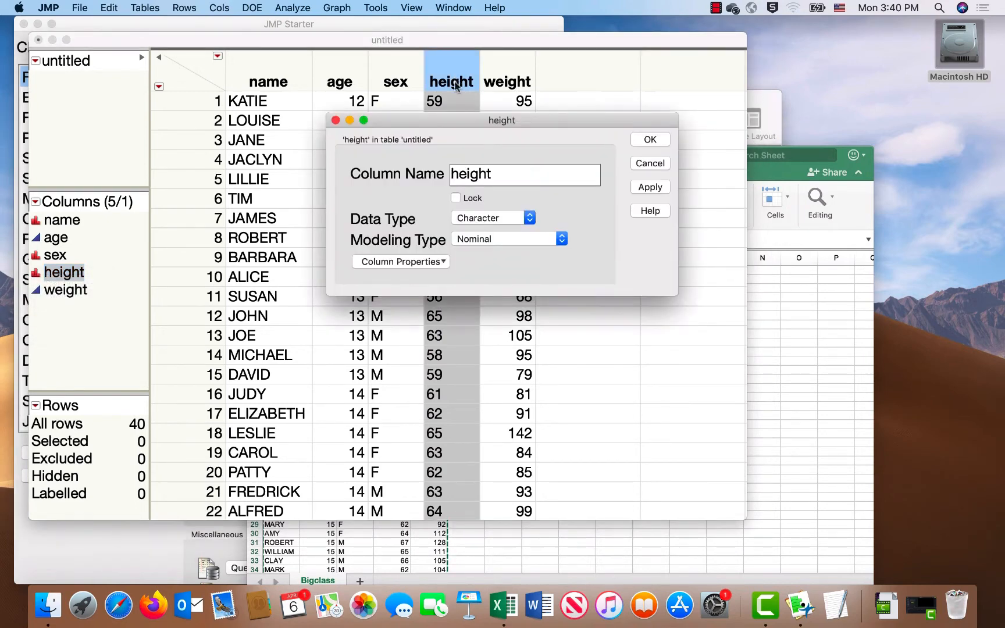
click(531, 217)
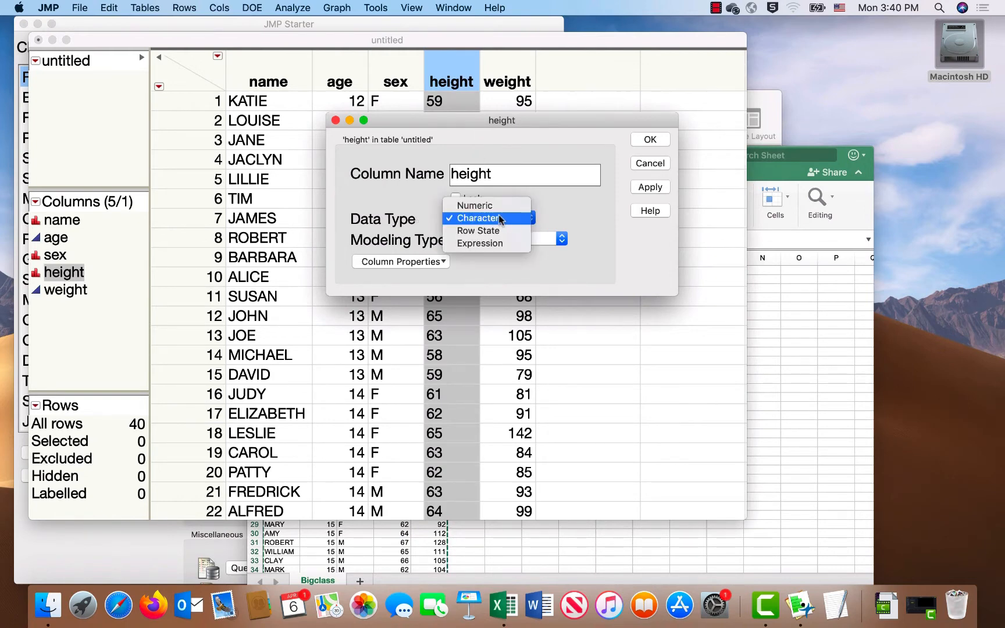
click(505, 206)
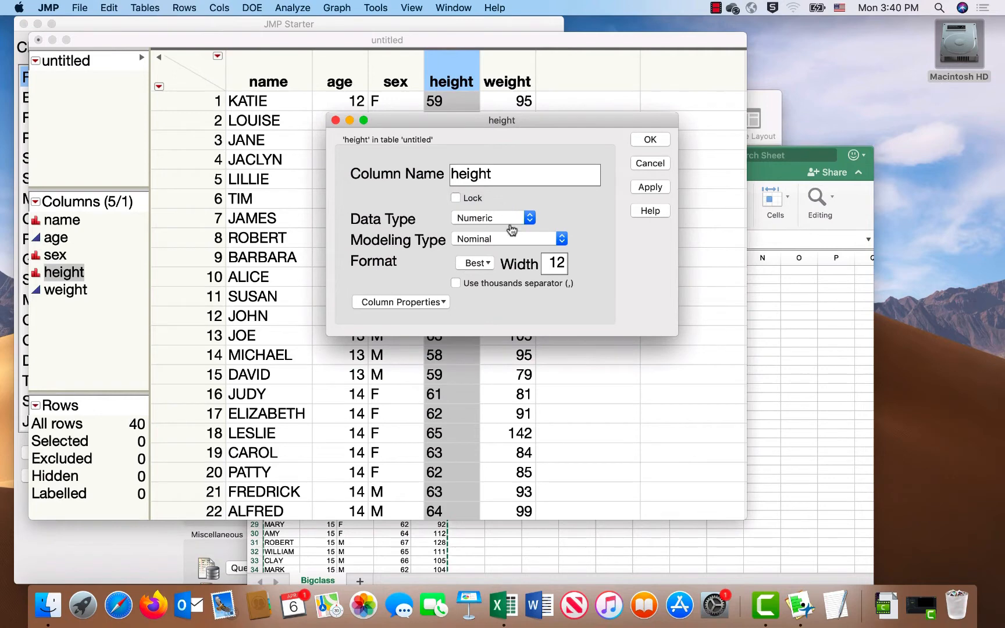
click(561, 239)
click(539, 214)
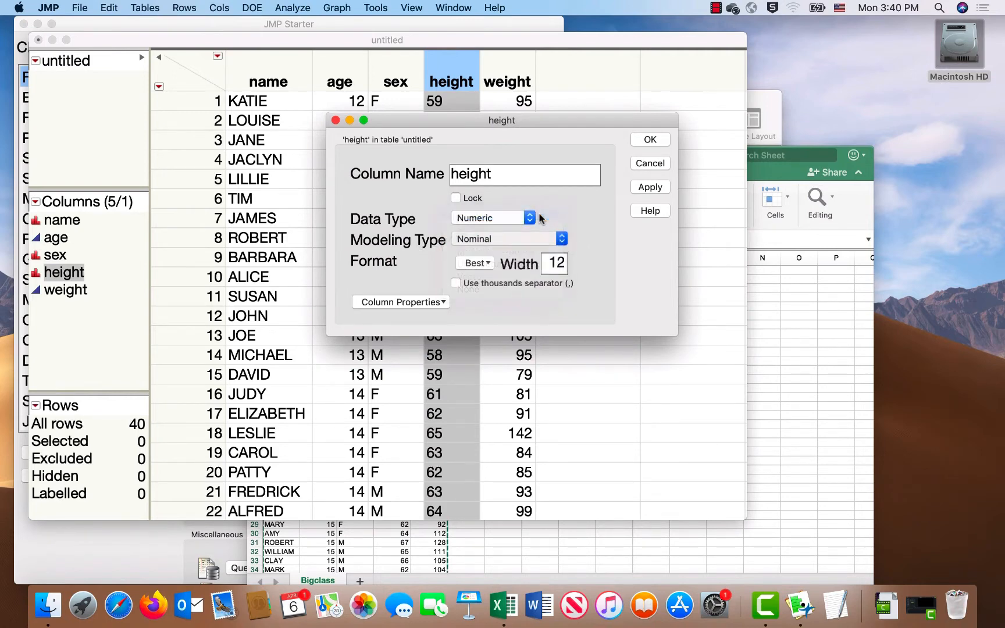
click(651, 140)
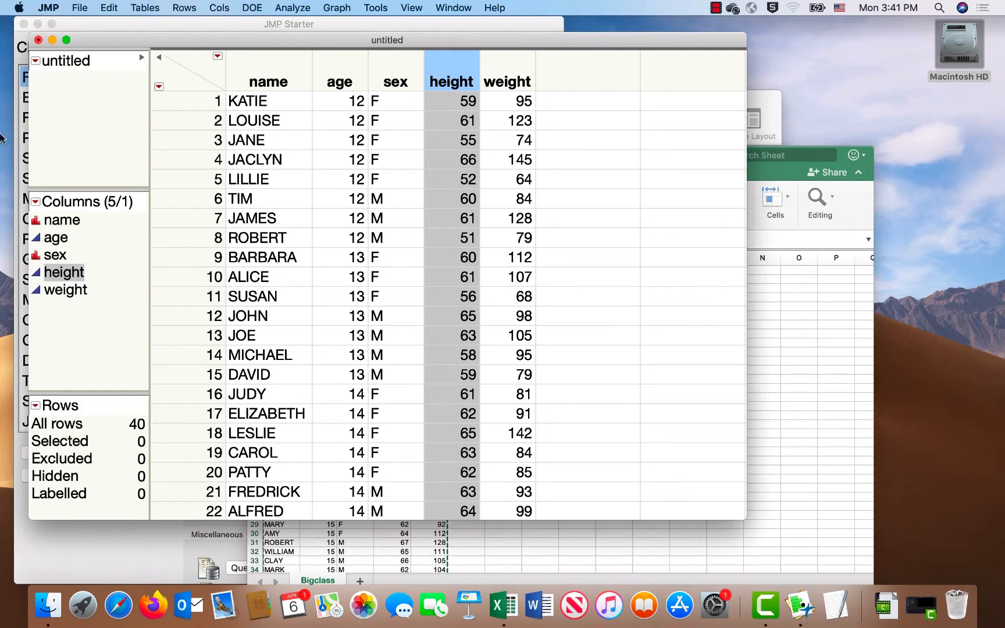
- Start Graph Builder, assign height to the Y axis and show it as a histogram
click(337, 8)
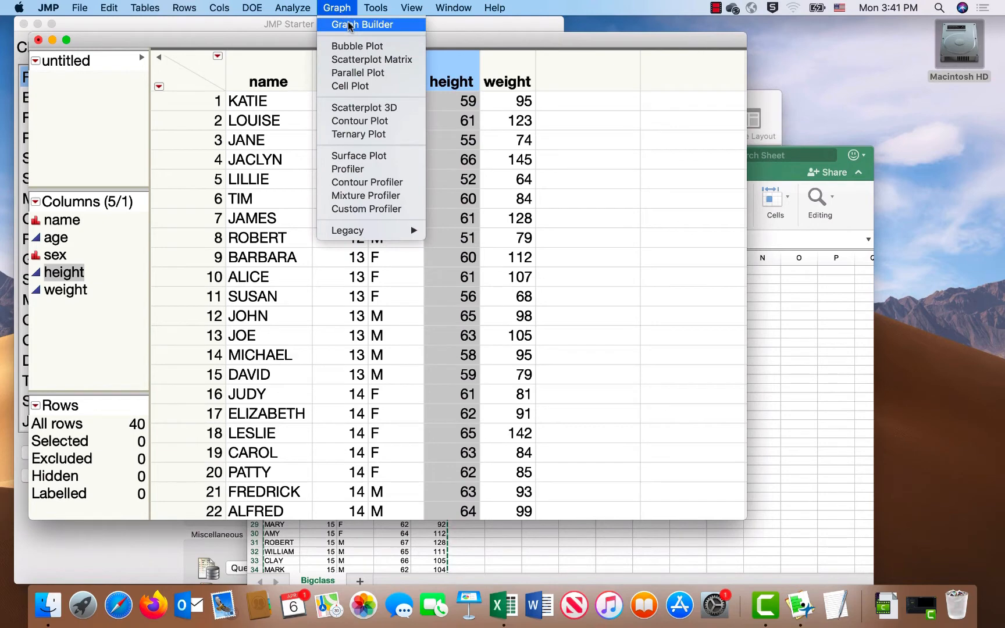
click(349, 24)
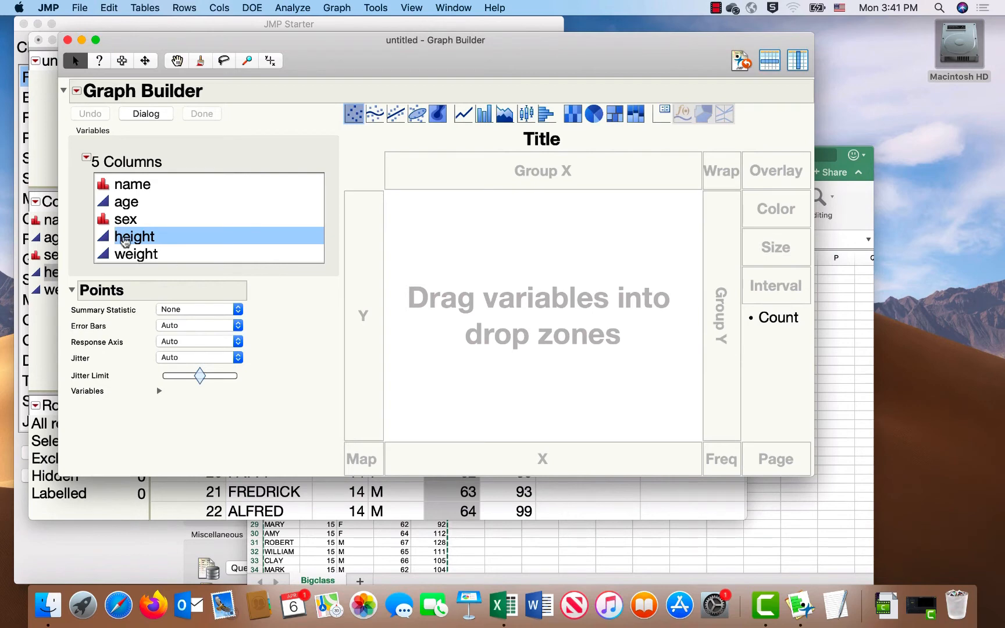
drag(128, 242, 374, 317)
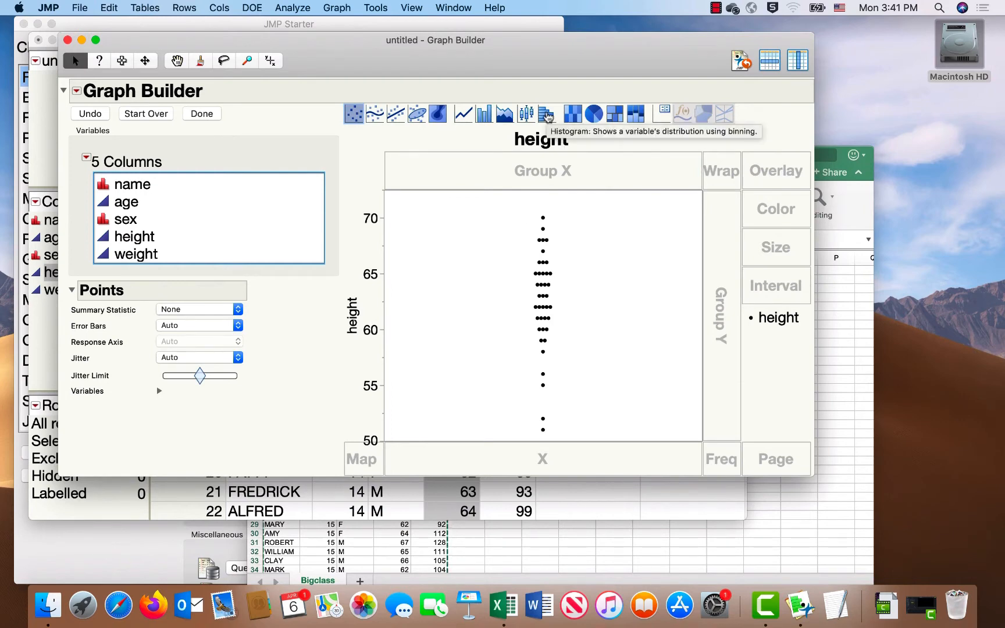
click(547, 115)
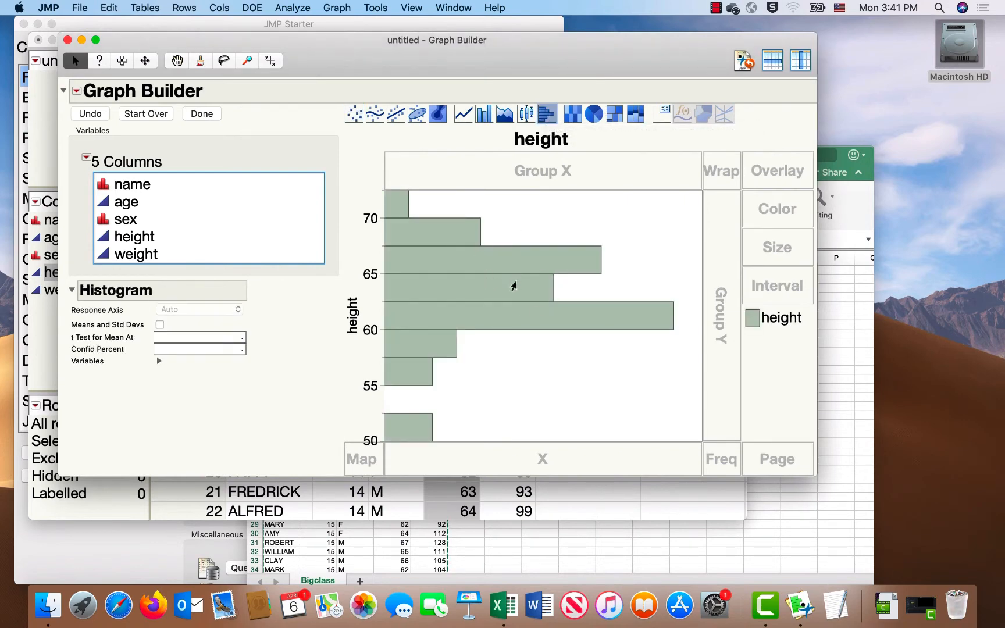
- Start the graph over and build a histogram with height on the X axis
mouse_move(514, 285)
click(156, 115)
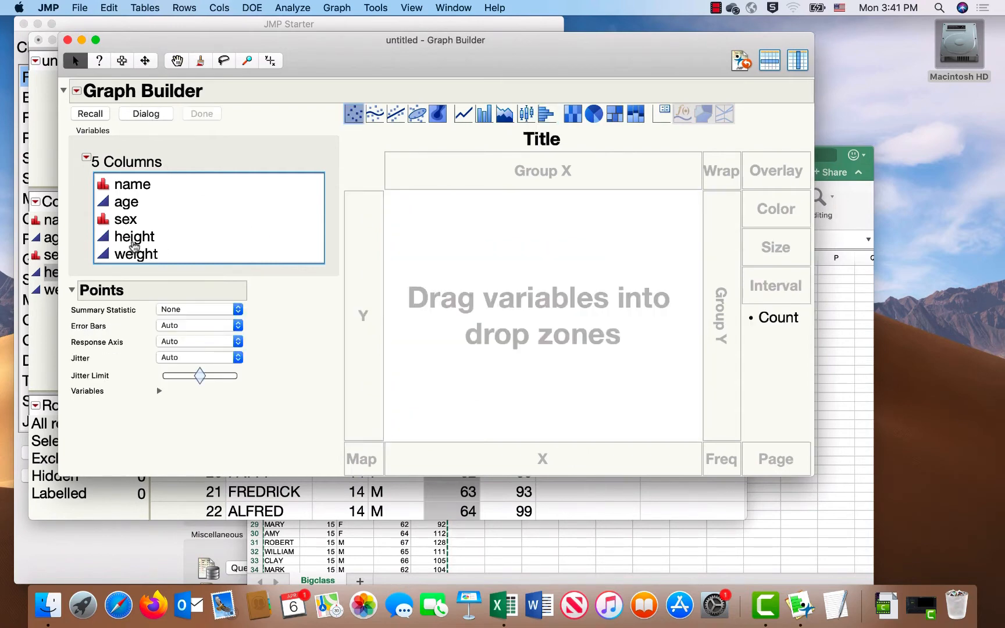
click(133, 243)
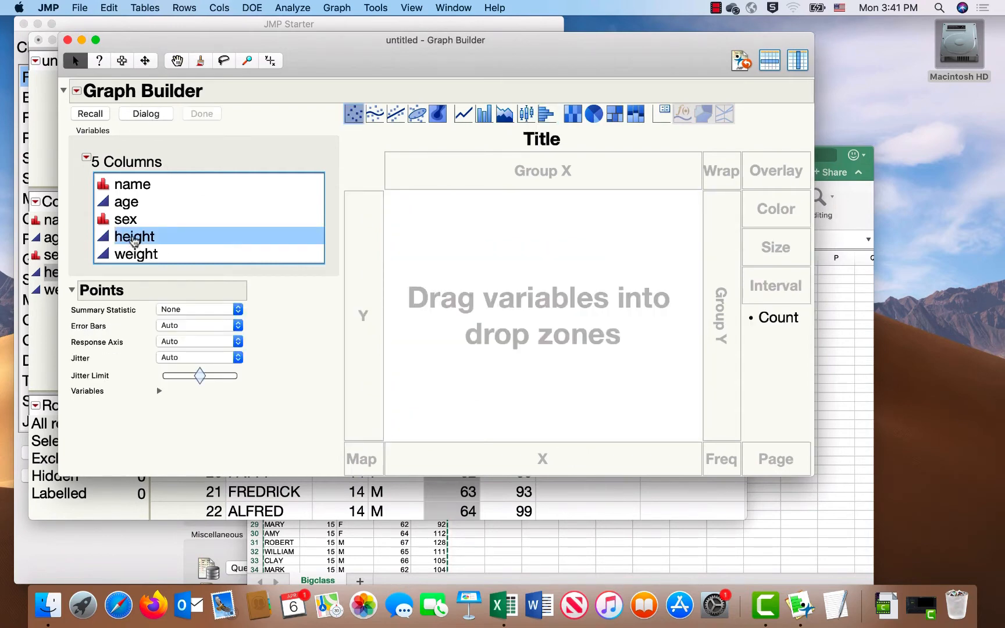
mouse_move(133, 243)
mouse_down()
mouse_move(402, 332)
mouse_move(461, 378)
mouse_move(521, 454)
mouse_up()
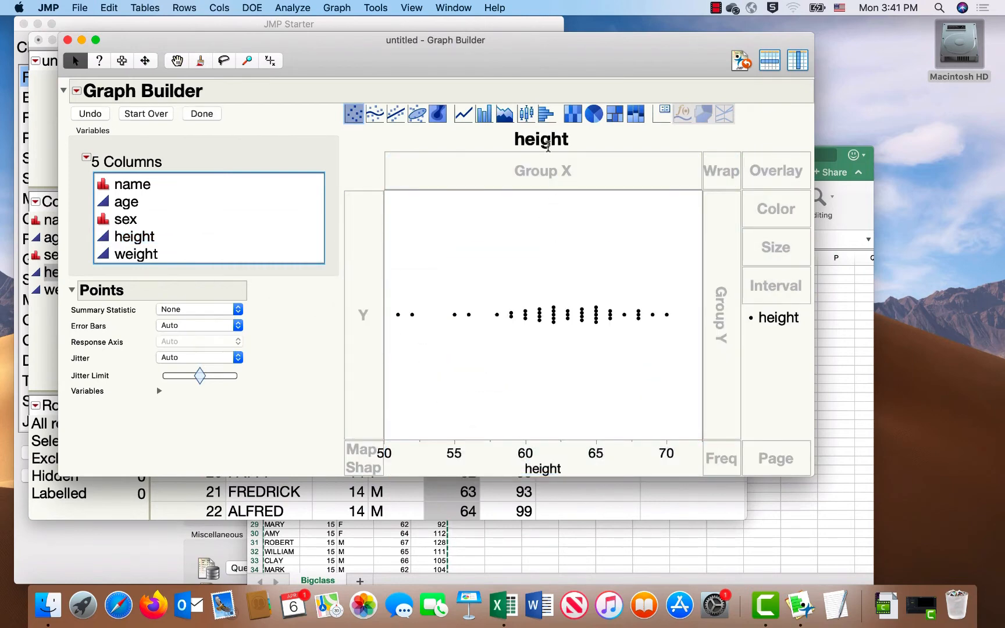
click(547, 116)
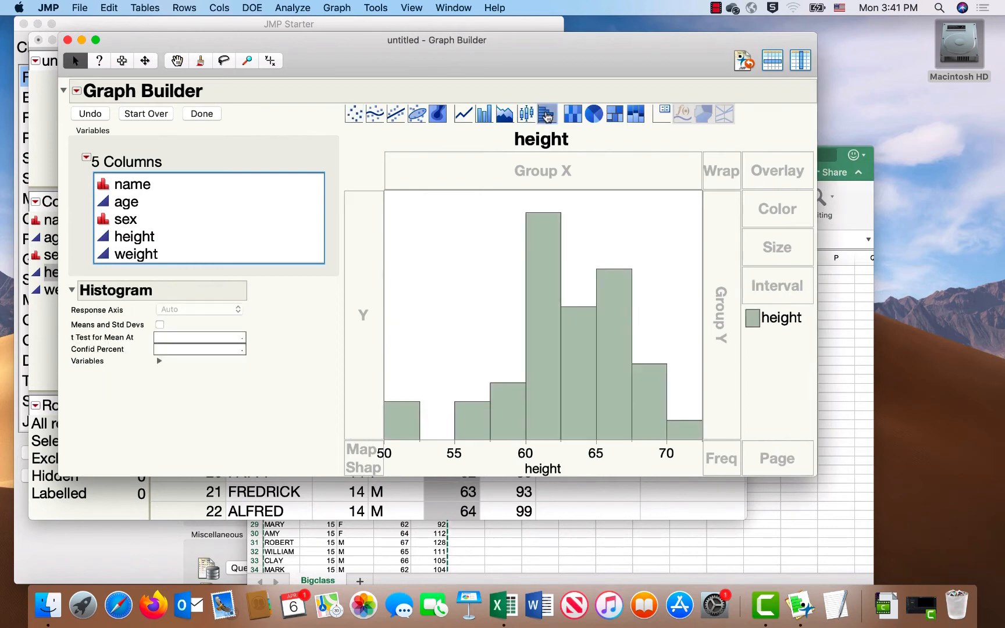
- Select the histogram together with its height axis and axis title using the Selection tool, and copy it
mouse_move(581, 367)
click(122, 61)
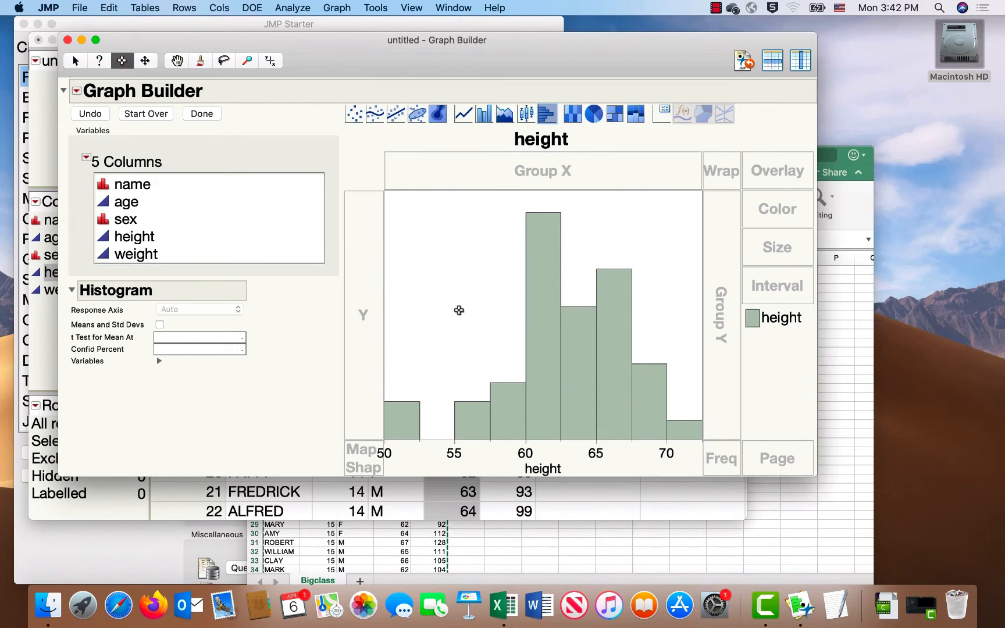
click(459, 311)
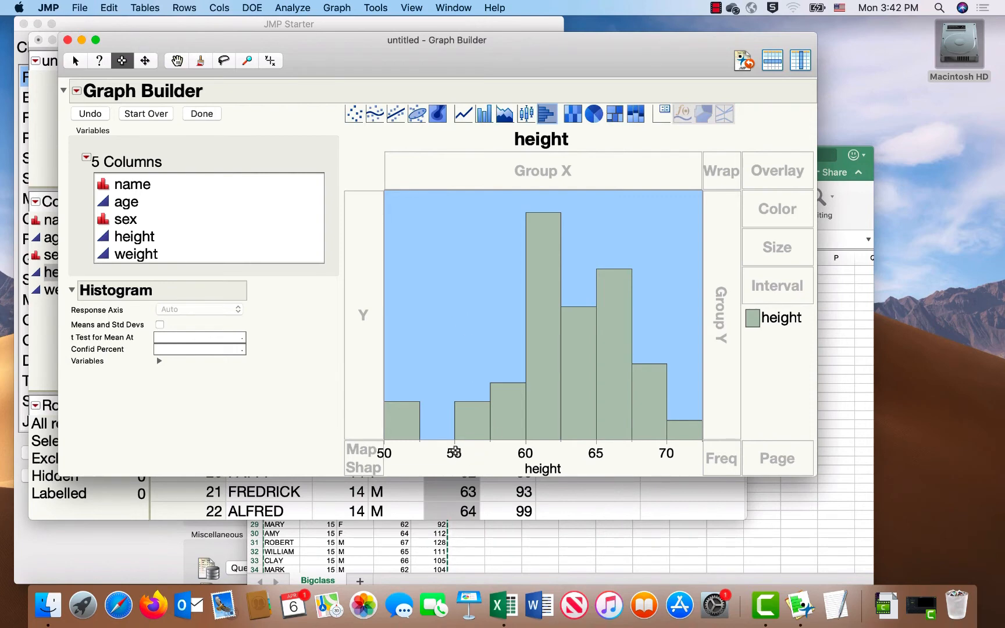
click(454, 452)
click(538, 470)
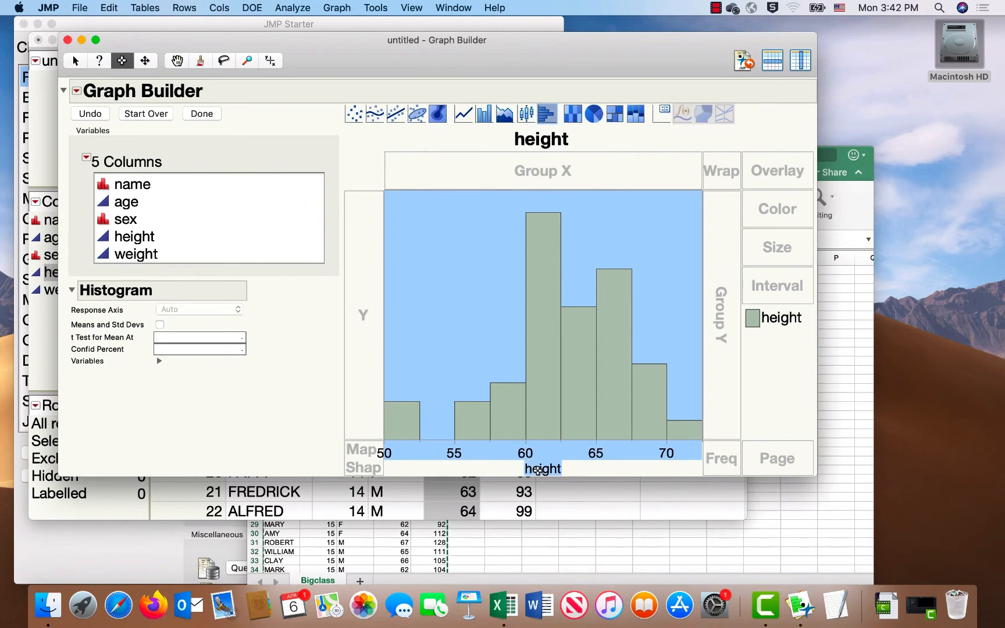
click(496, 469)
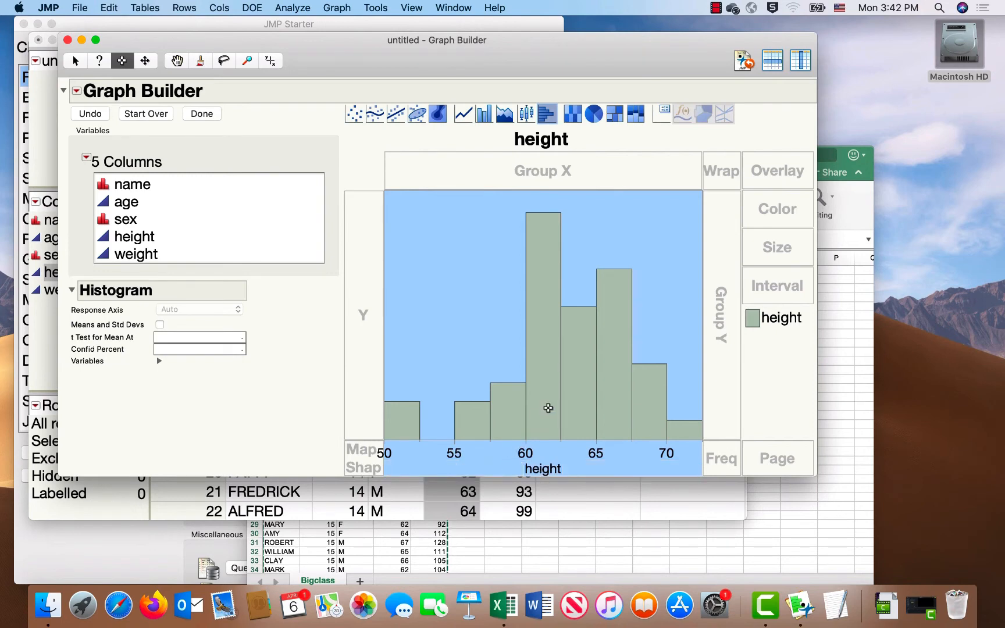
right_click(577, 387)
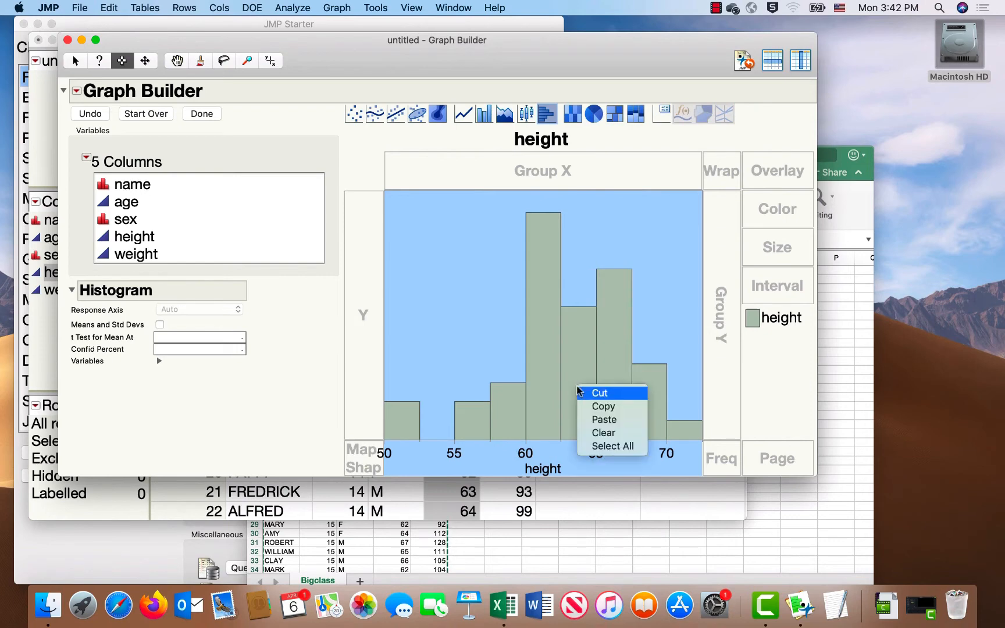
click(603, 407)
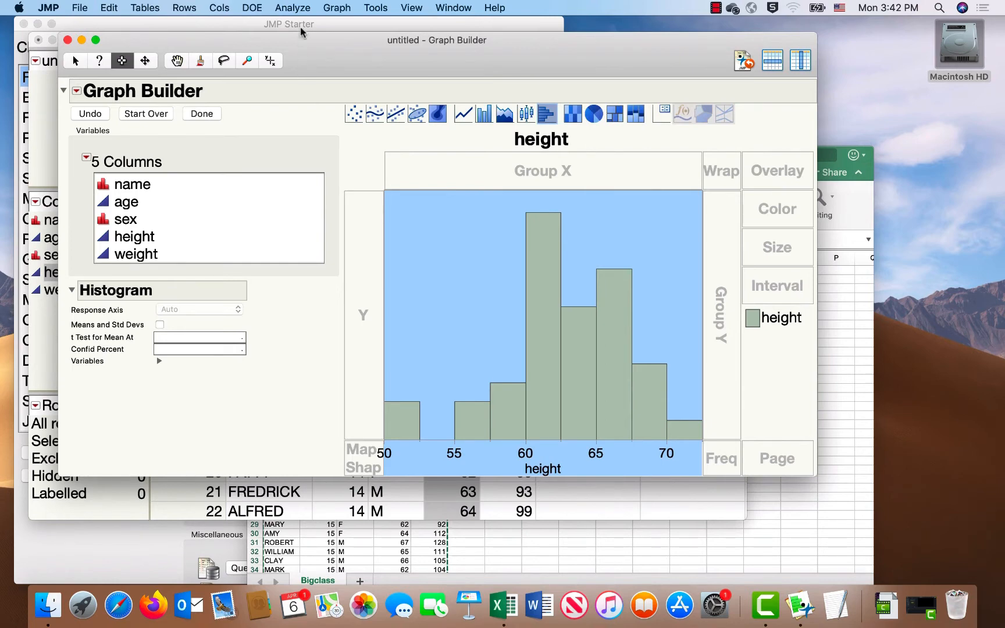
- Run a Distribution analysis with height and weight as the Y columns
click(293, 8)
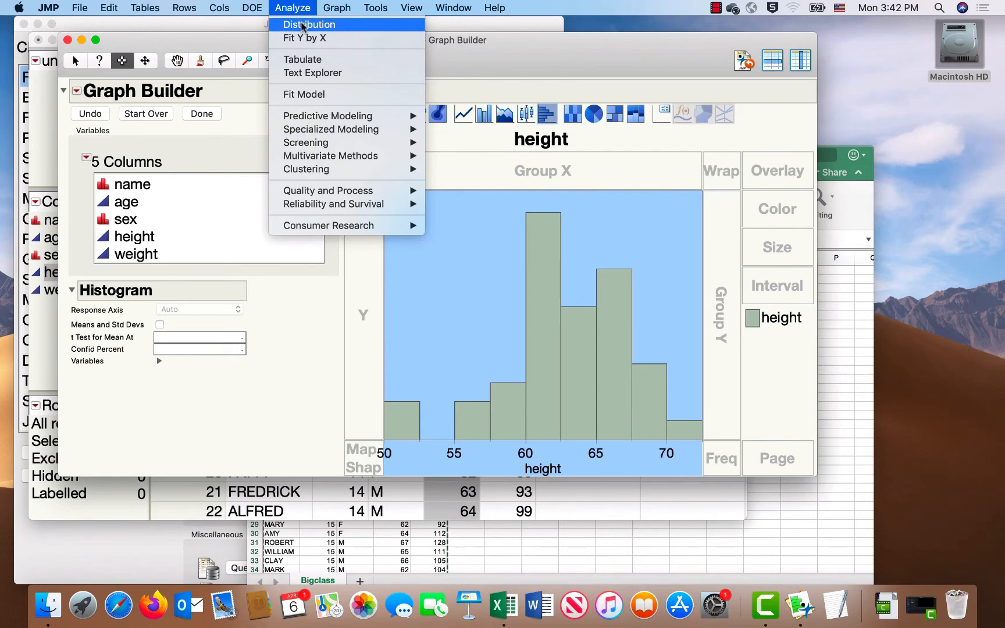
click(303, 24)
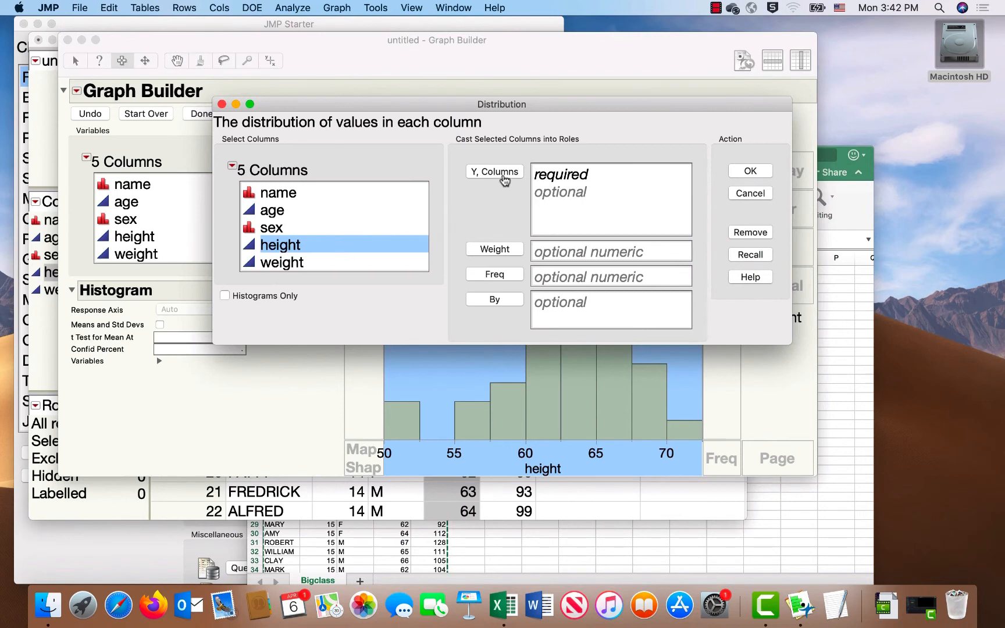
click(504, 177)
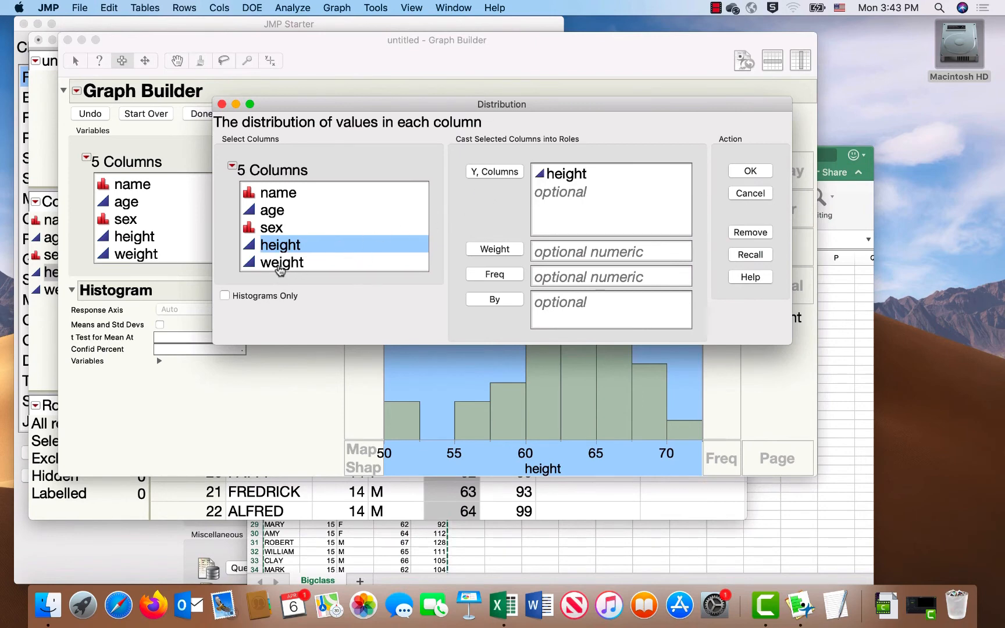
click(281, 265)
click(495, 176)
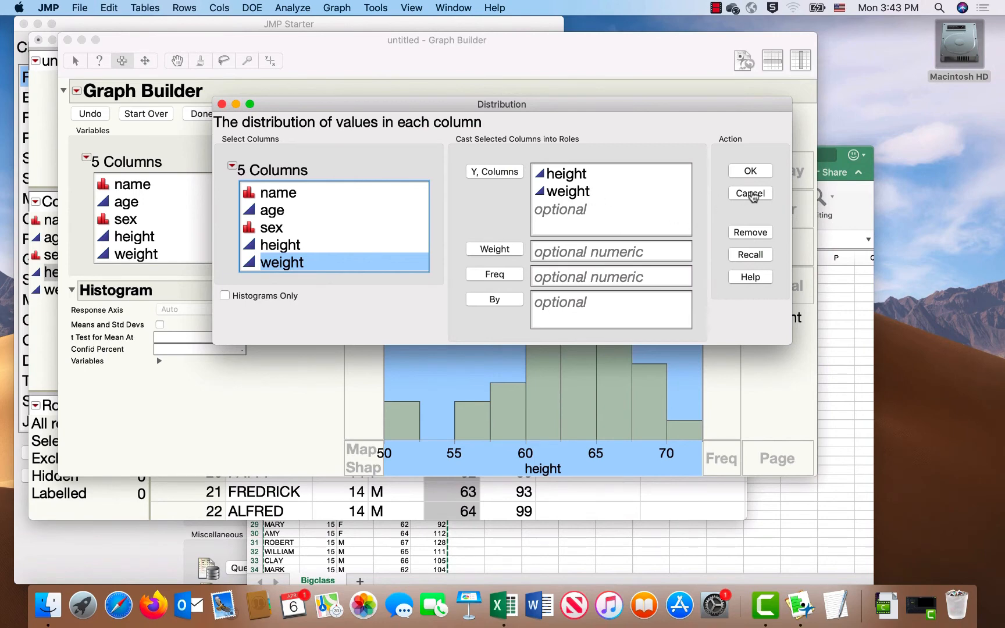
click(751, 172)
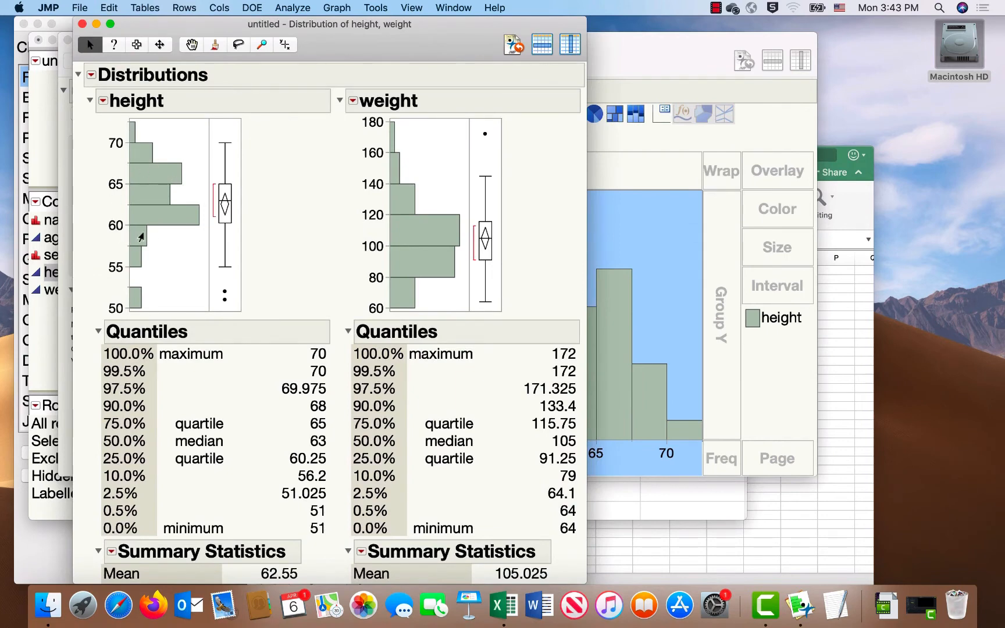
- Switch the height distribution report to Horizontal Layout
mouse_move(141, 237)
mouse_move(144, 197)
click(103, 102)
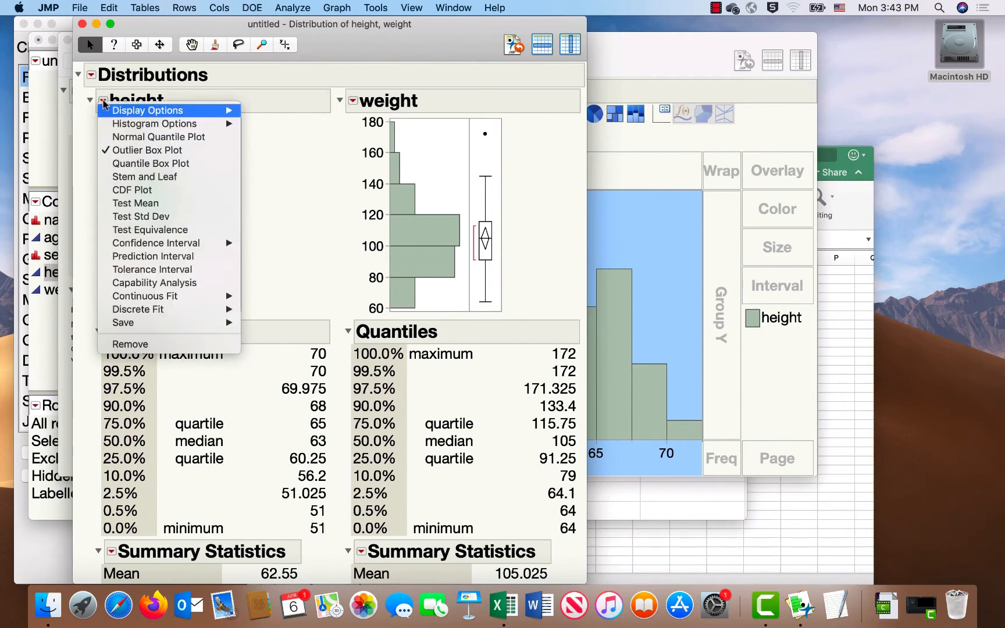
mouse_move(150, 113)
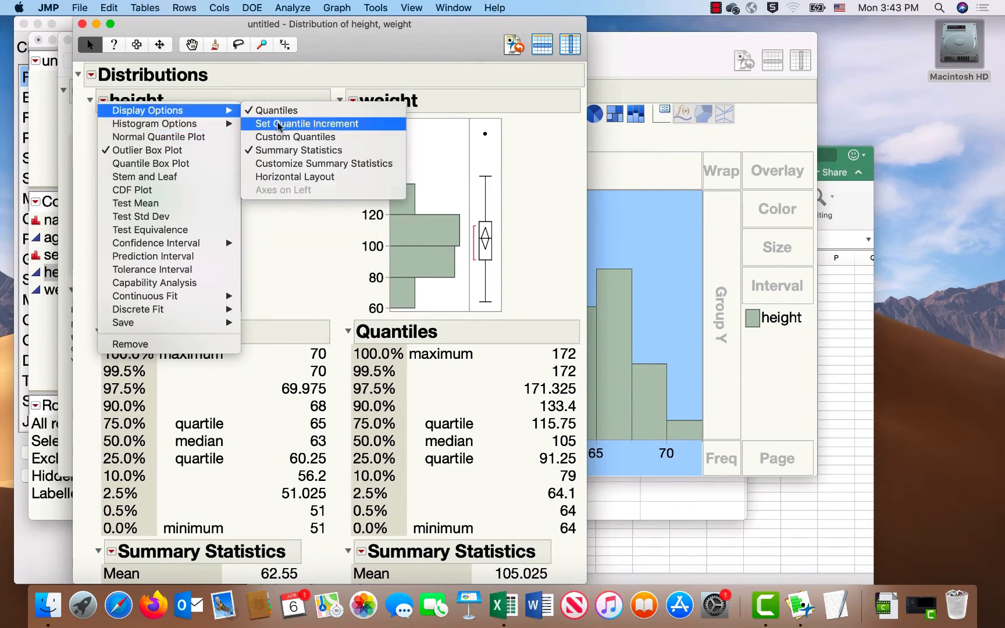
click(286, 177)
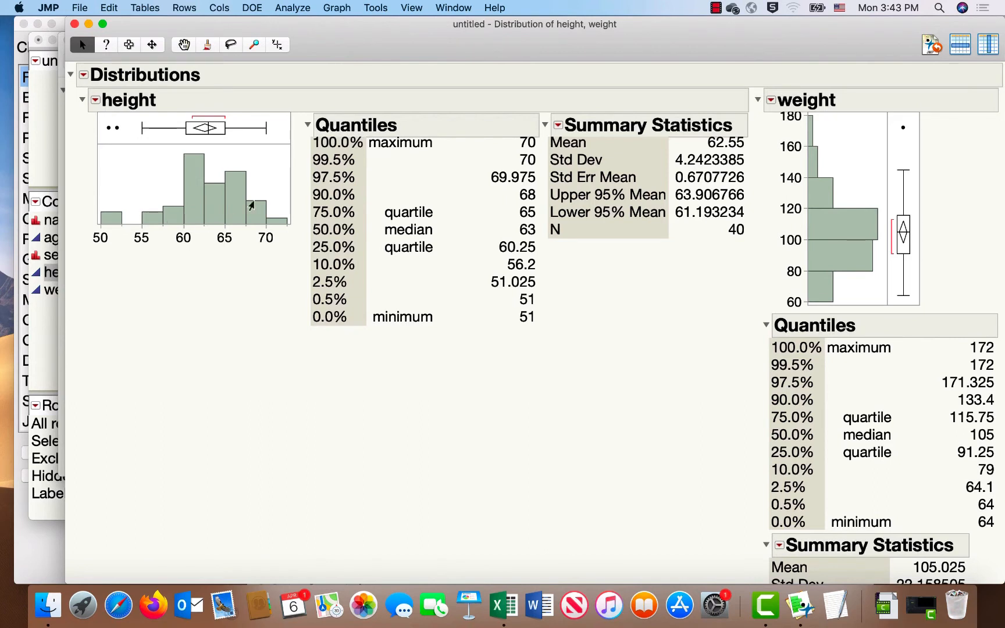
- Stack the height and weight distribution reports one above the other
mouse_move(236, 187)
click(83, 75)
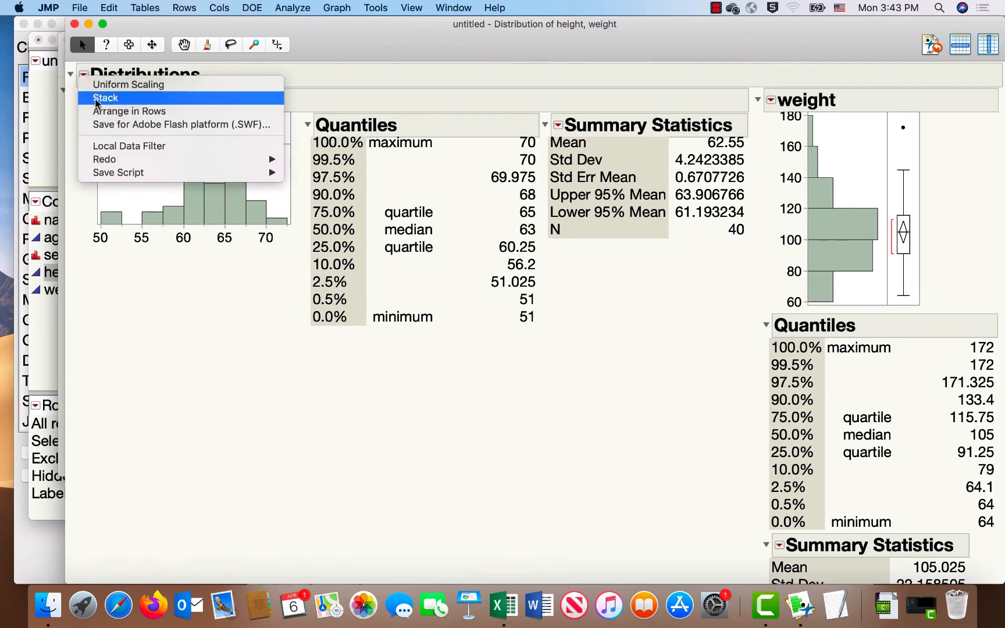
click(96, 100)
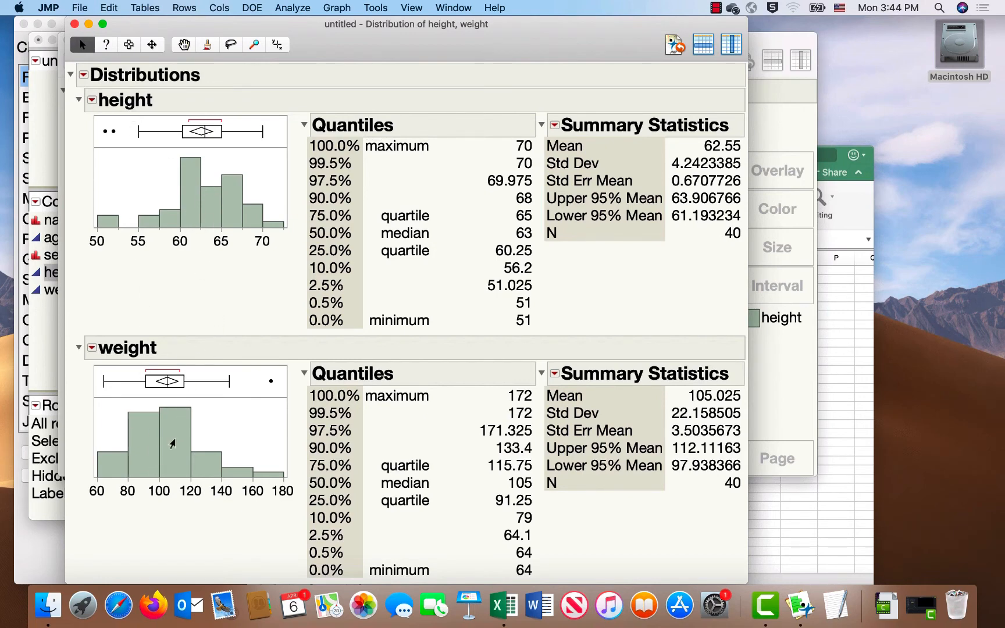
mouse_move(225, 469)
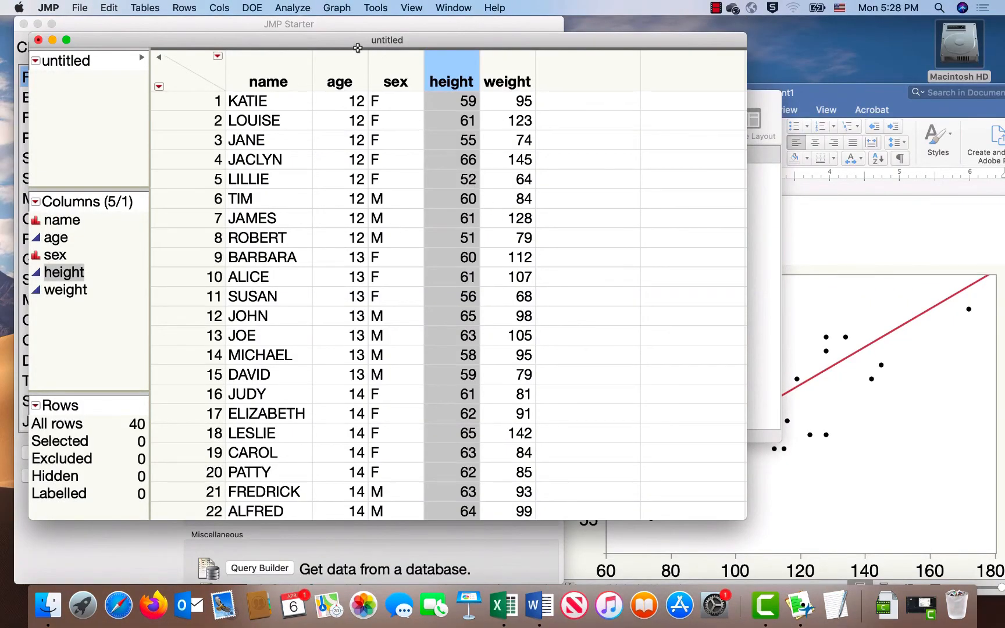
- Create a box plot in Graph Builder with weight on the X axis
click(343, 9)
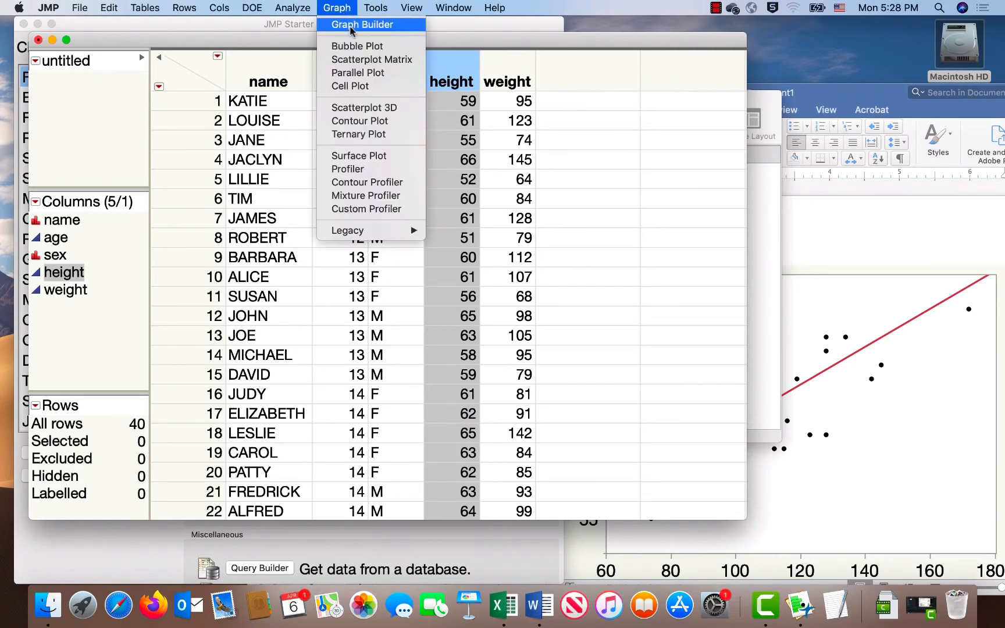
click(351, 27)
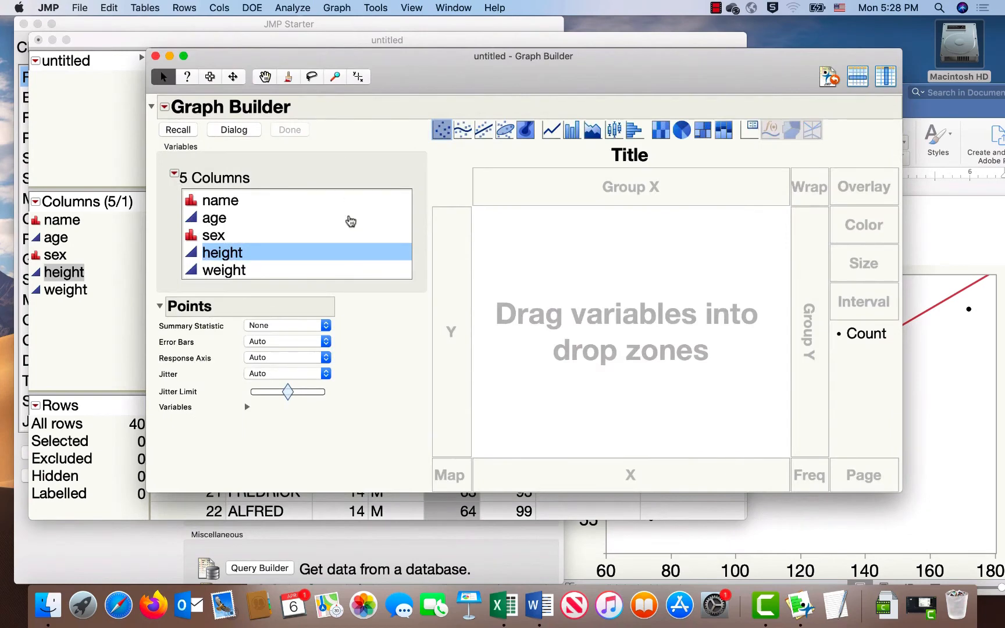
click(228, 271)
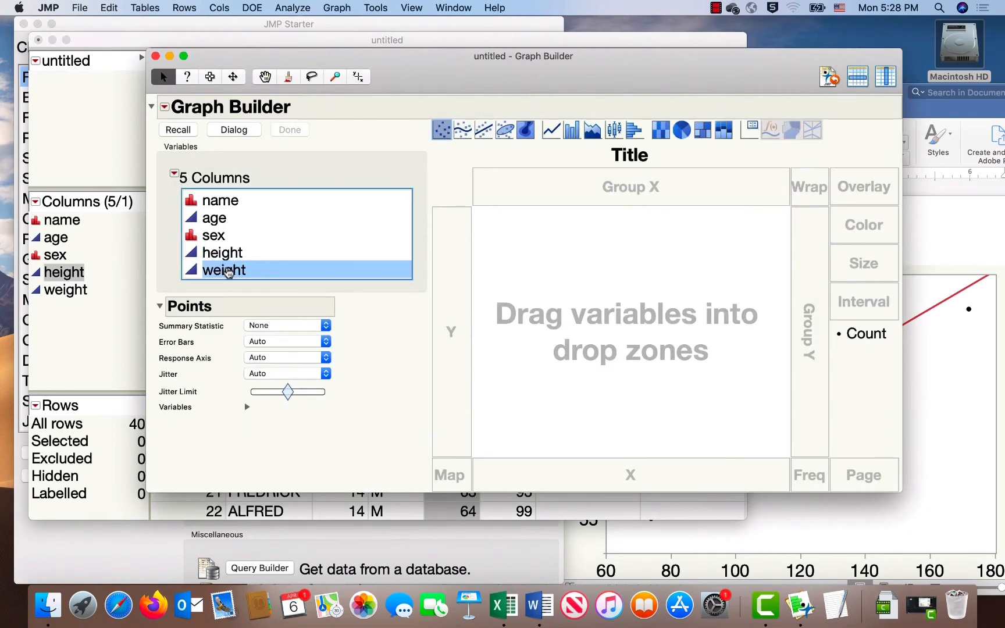
drag(228, 272, 605, 474)
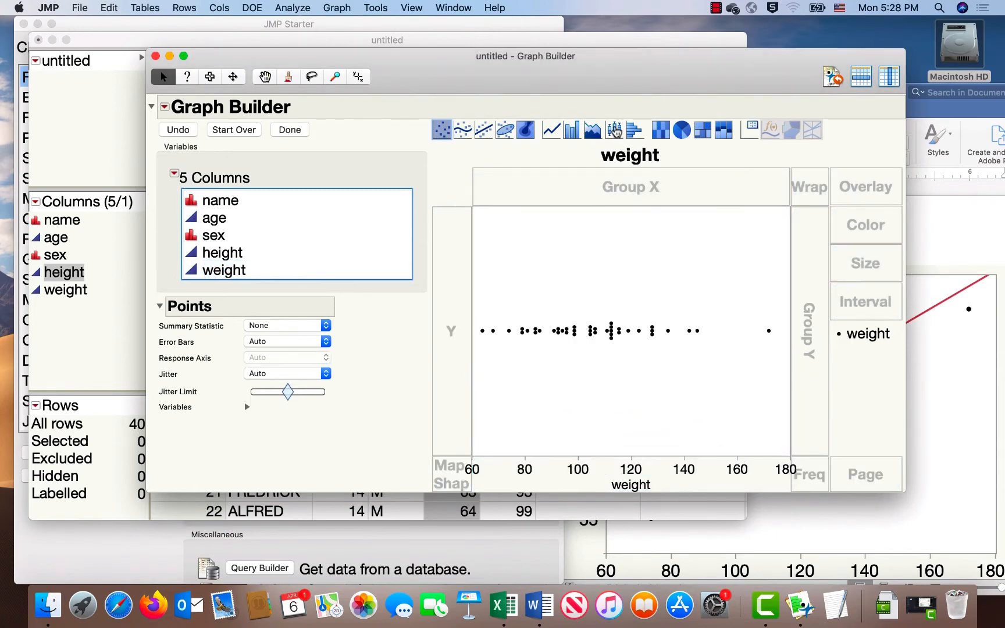
click(615, 130)
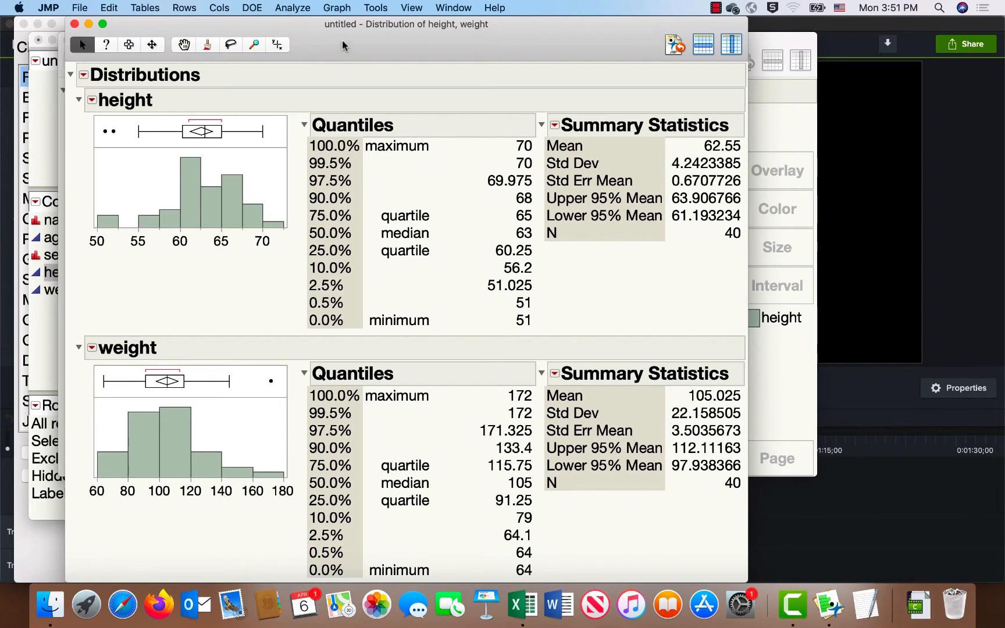
- Plot height on Y against weight on X in a new Graph Builder graph, replacing the smoother with a line of fit
drag(343, 50, 362, 95)
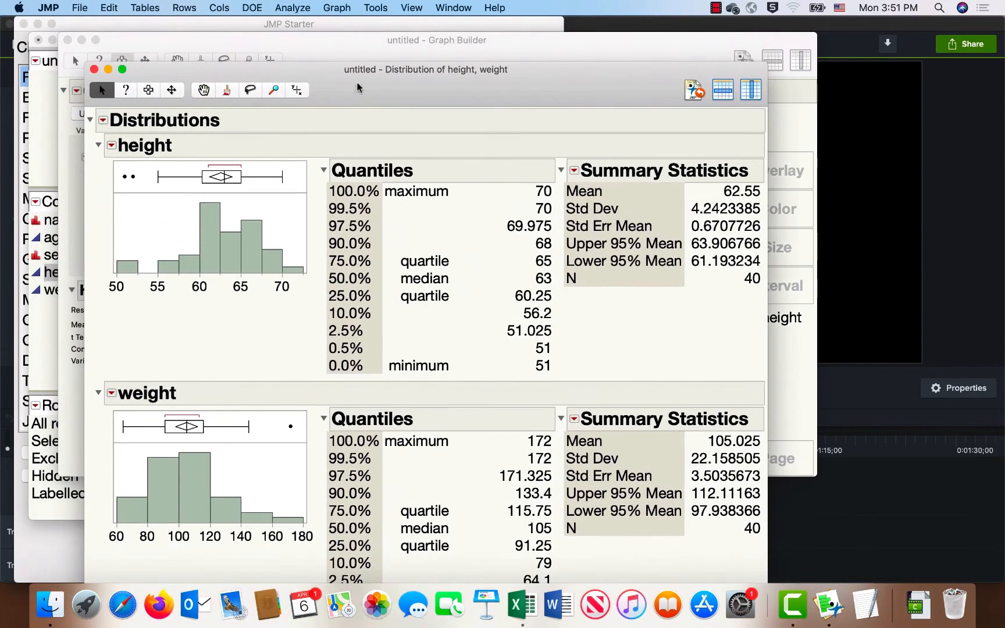
click(338, 7)
click(349, 25)
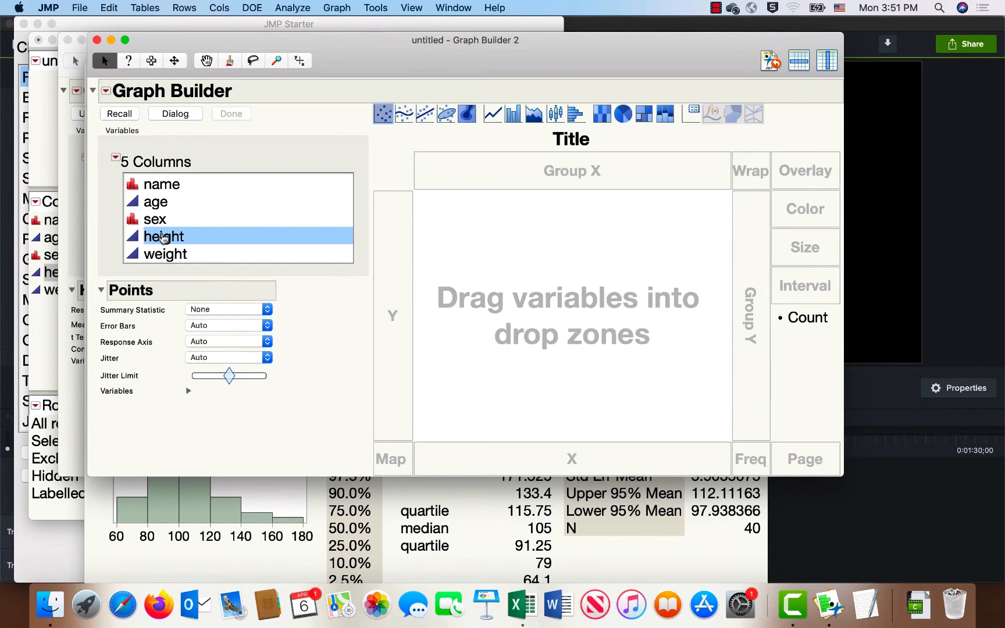
drag(164, 238, 389, 312)
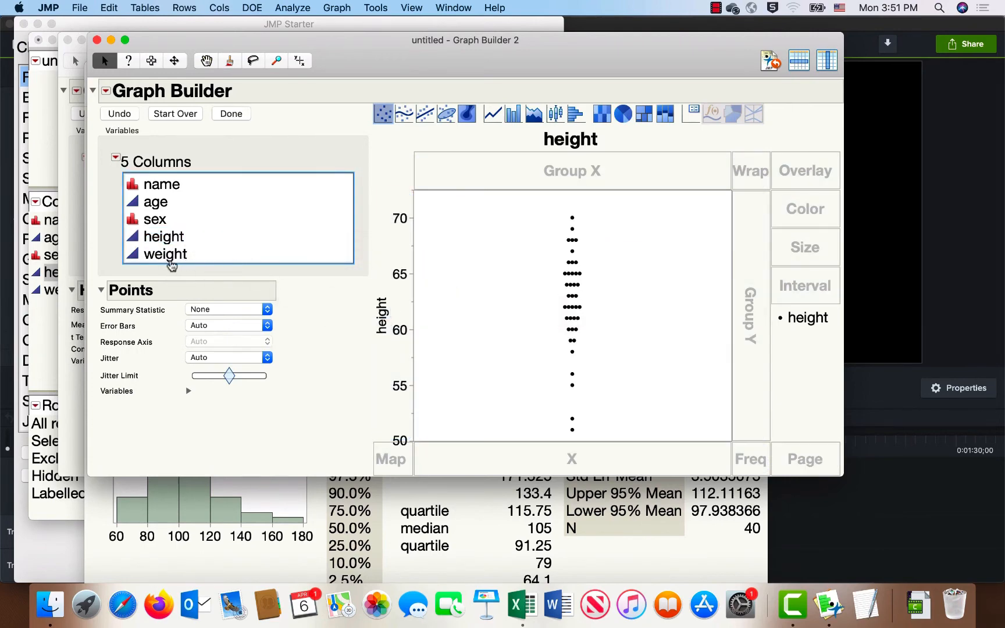
click(165, 259)
drag(166, 259, 562, 459)
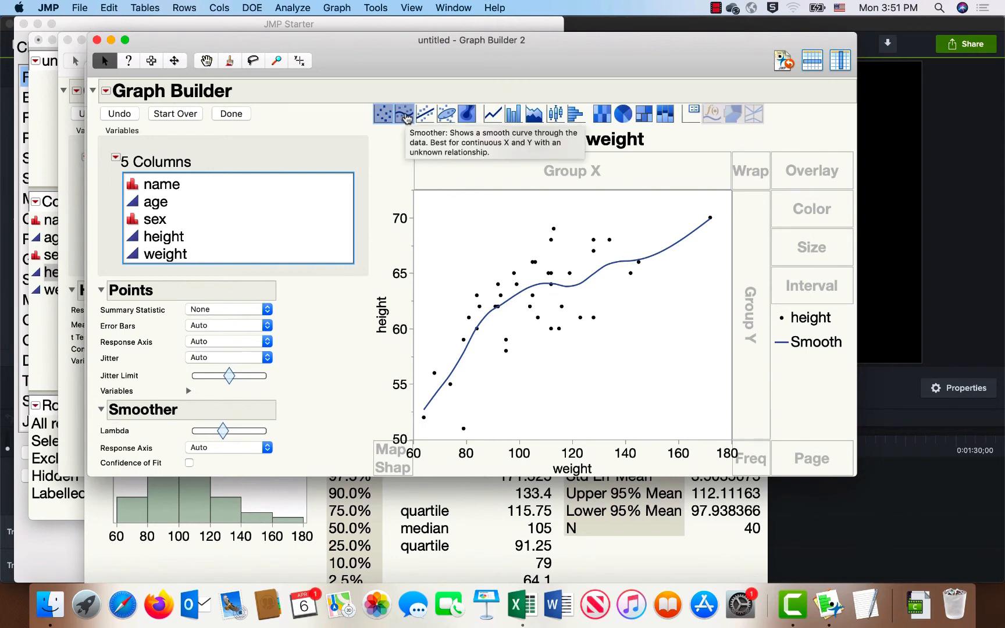
click(406, 118)
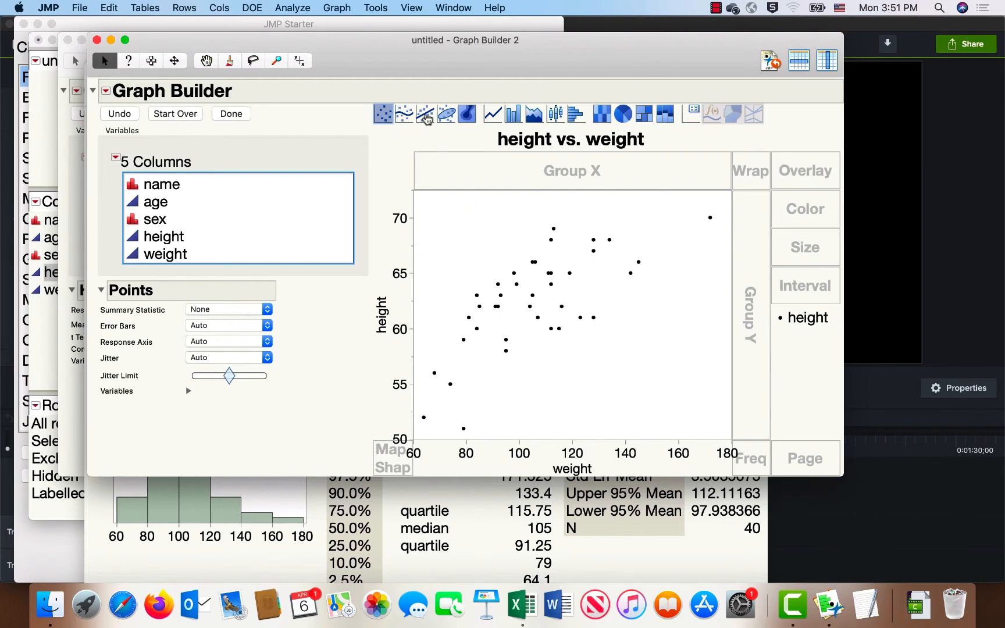
click(427, 118)
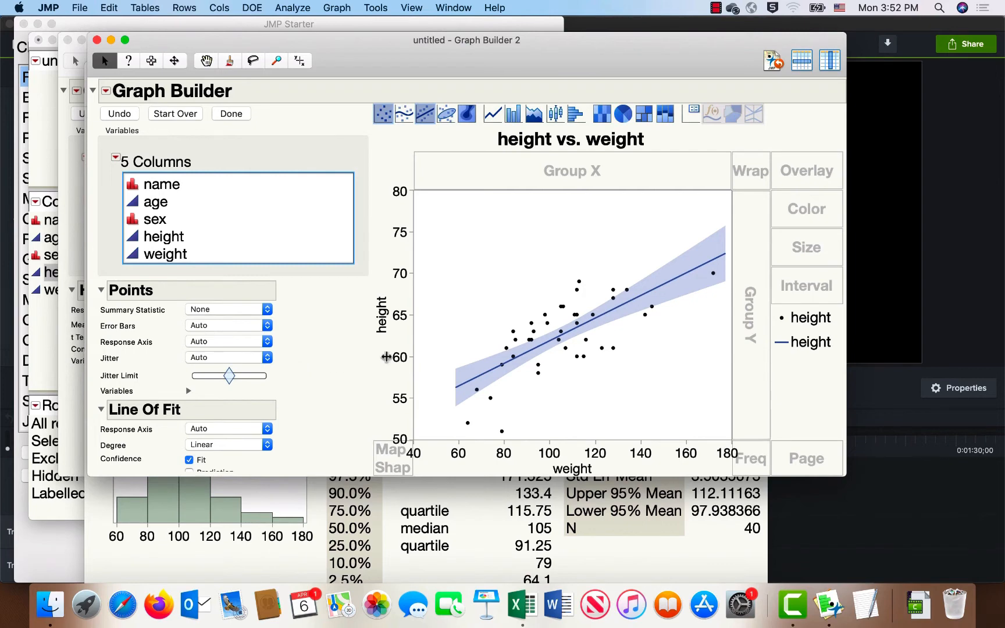
- Examine the marker size and background color options available for the height versus weight graph
mouse_move(512, 336)
right_click(495, 327)
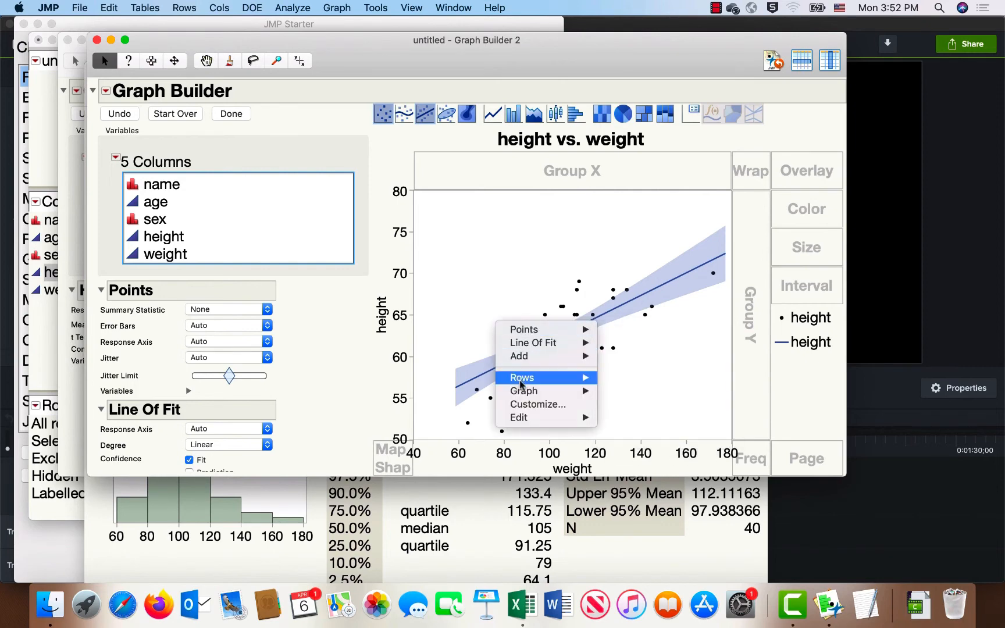
mouse_move(528, 396)
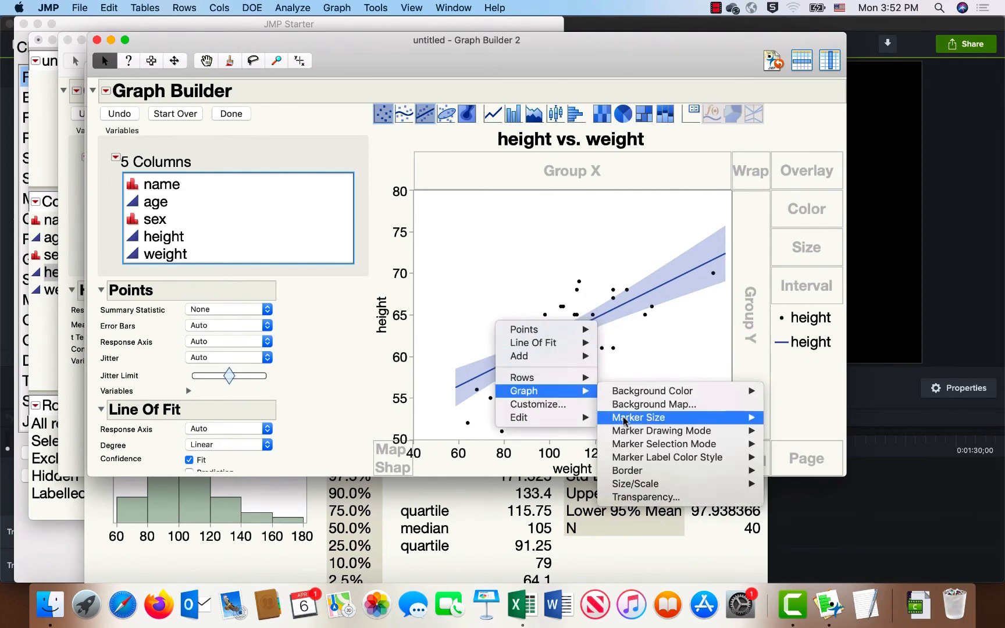
mouse_move(624, 422)
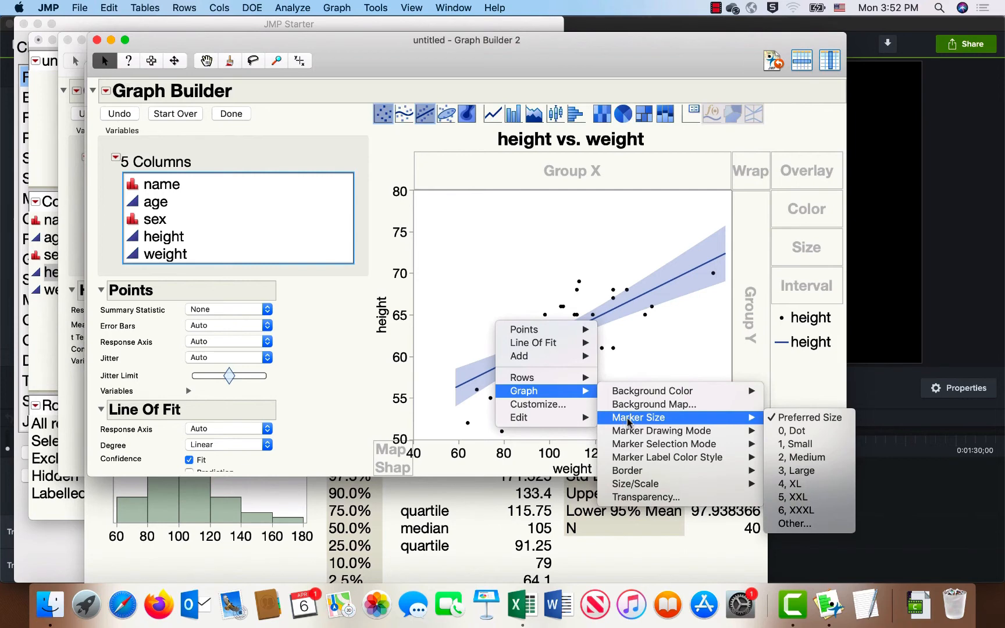
mouse_move(648, 395)
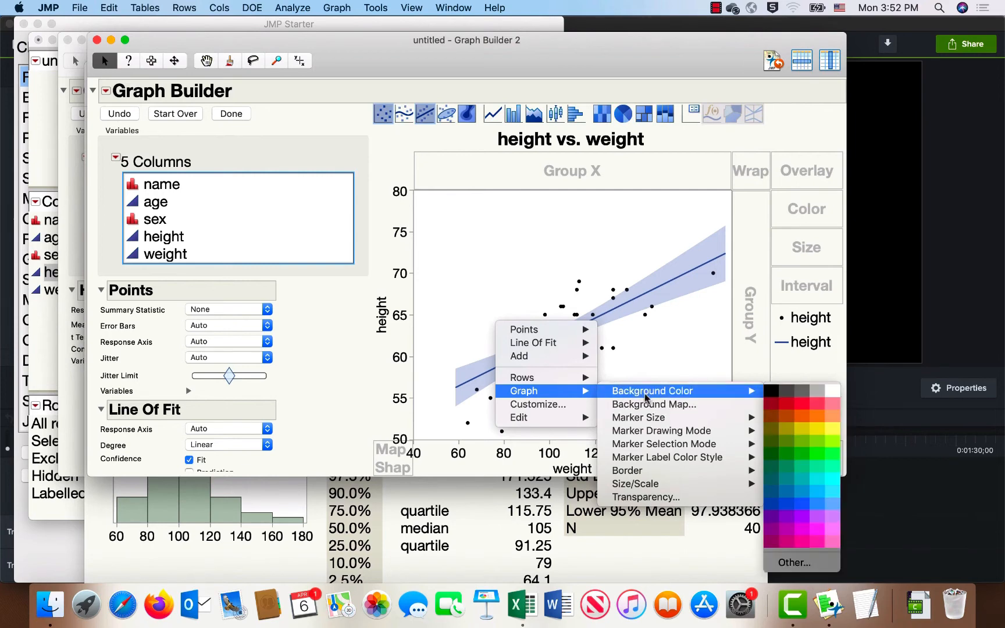
click(506, 258)
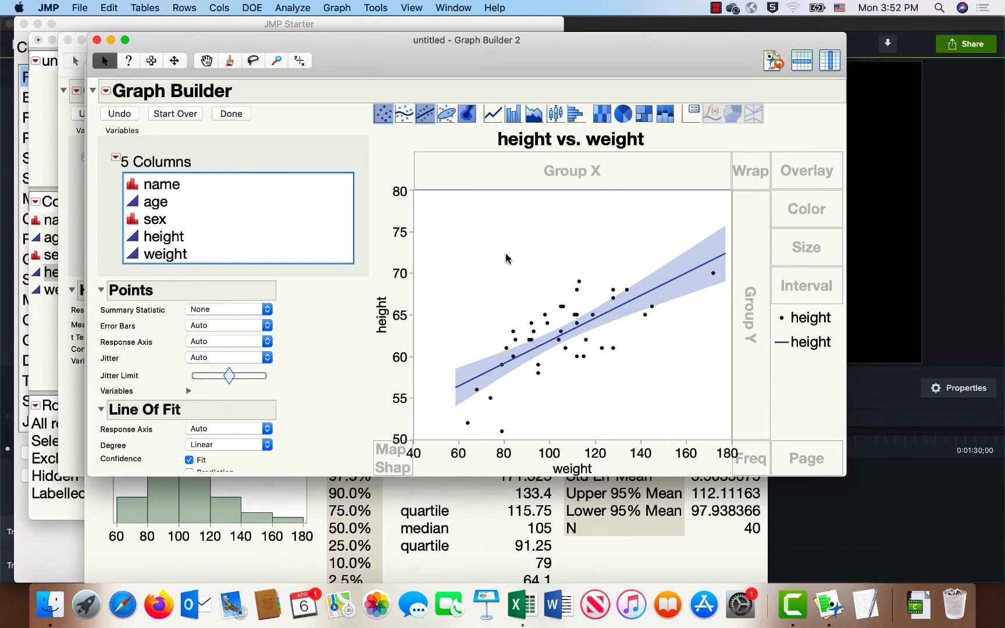
- Close the height versus weight graph and run Fit Y by X with height as Y, Response and weight as X, Factor
drag(374, 51, 440, 123)
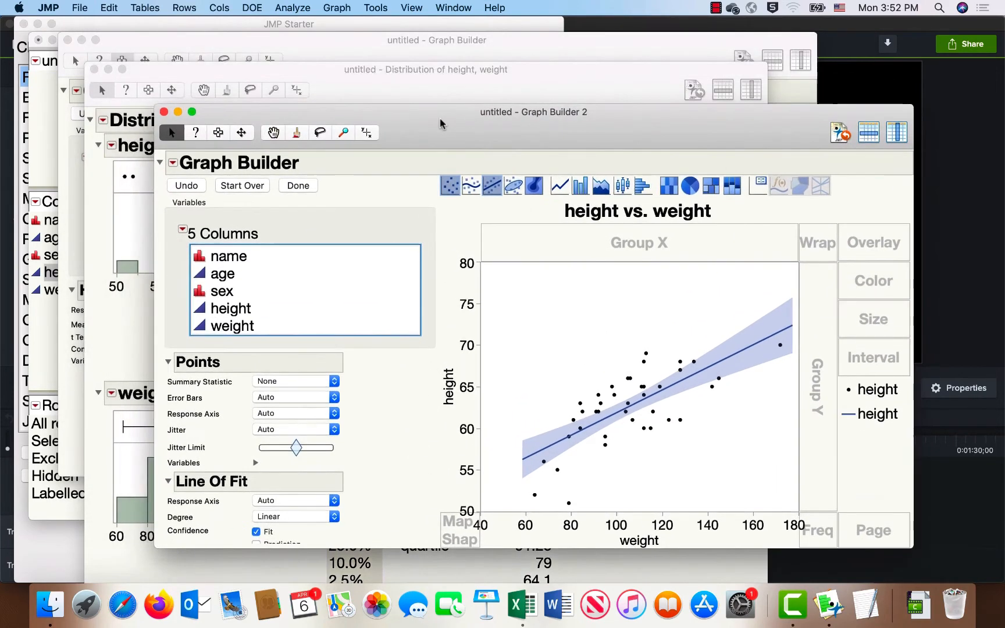
click(164, 112)
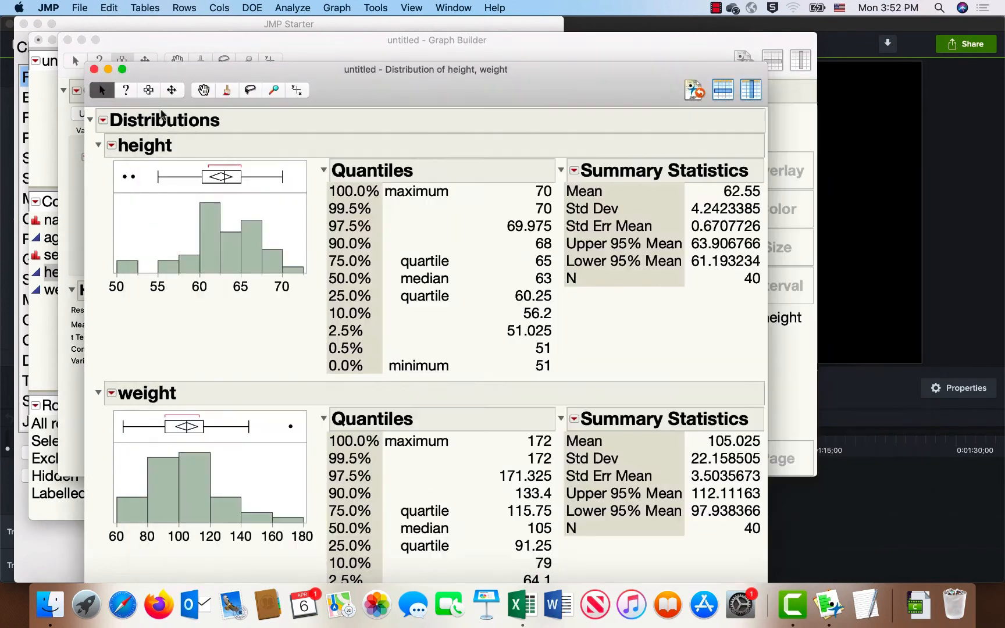
click(298, 8)
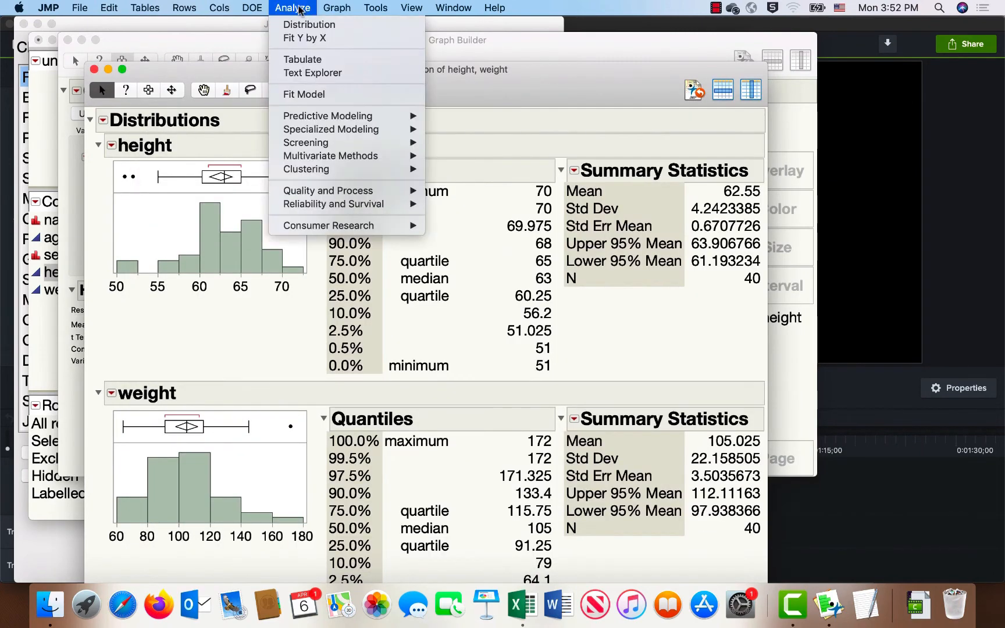
click(303, 38)
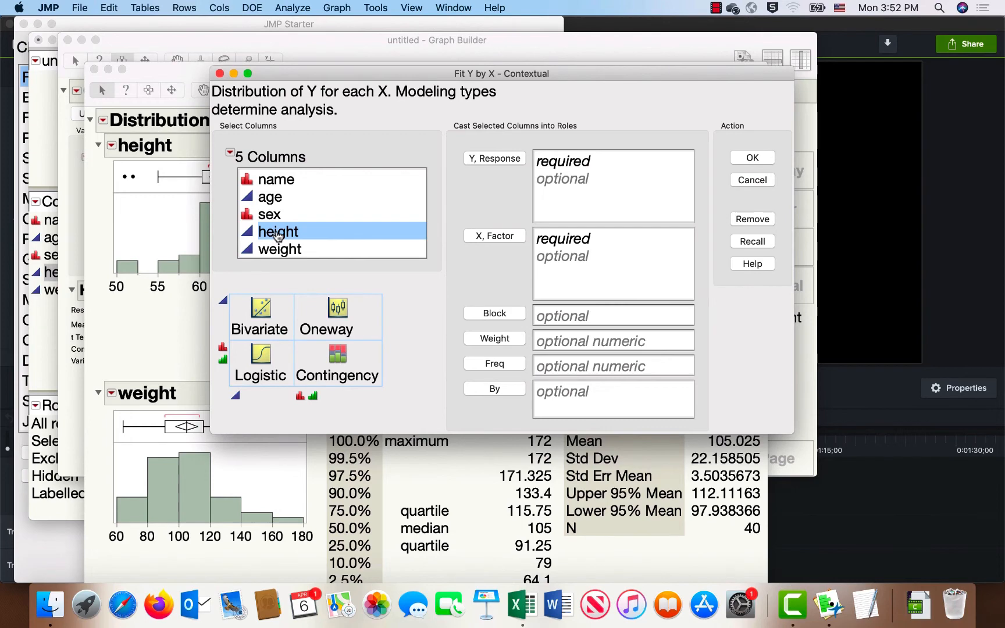
click(492, 161)
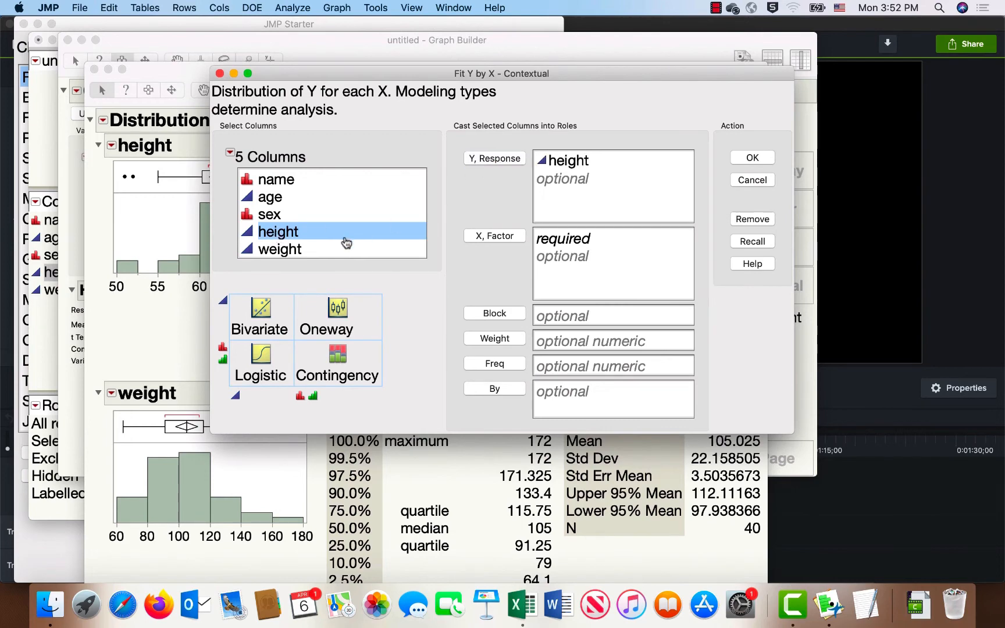
click(283, 249)
click(495, 241)
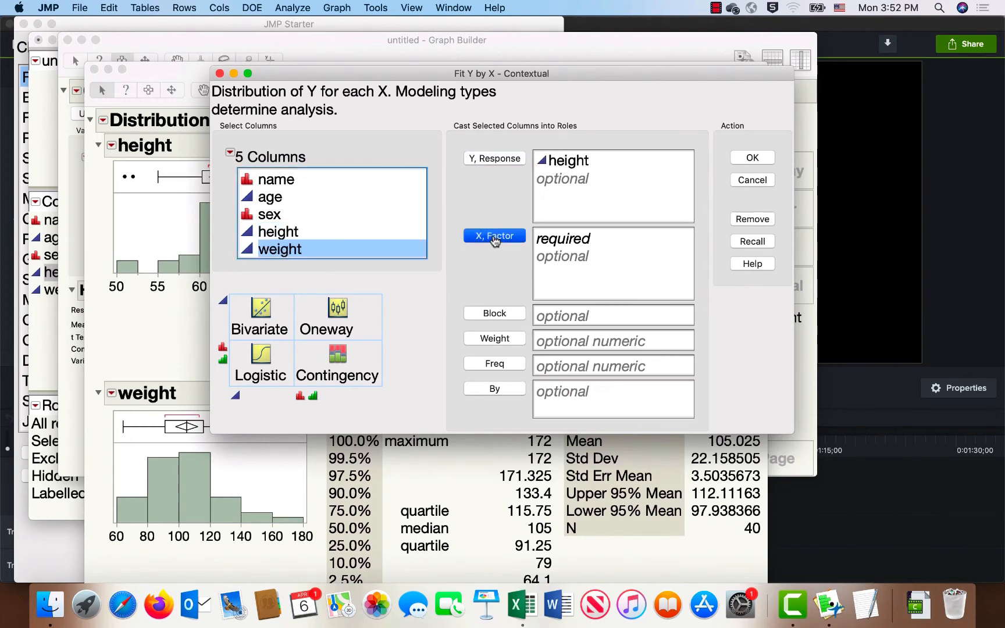
click(766, 161)
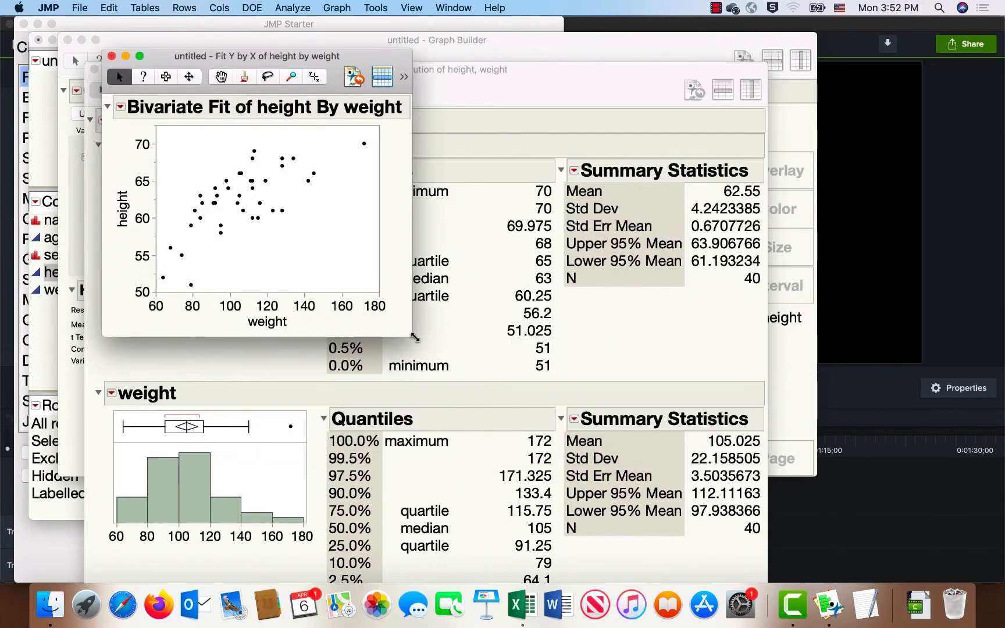
- Enlarge the bivariate report window and add a Fit Line to the height by weight plot
drag(410, 337, 481, 430)
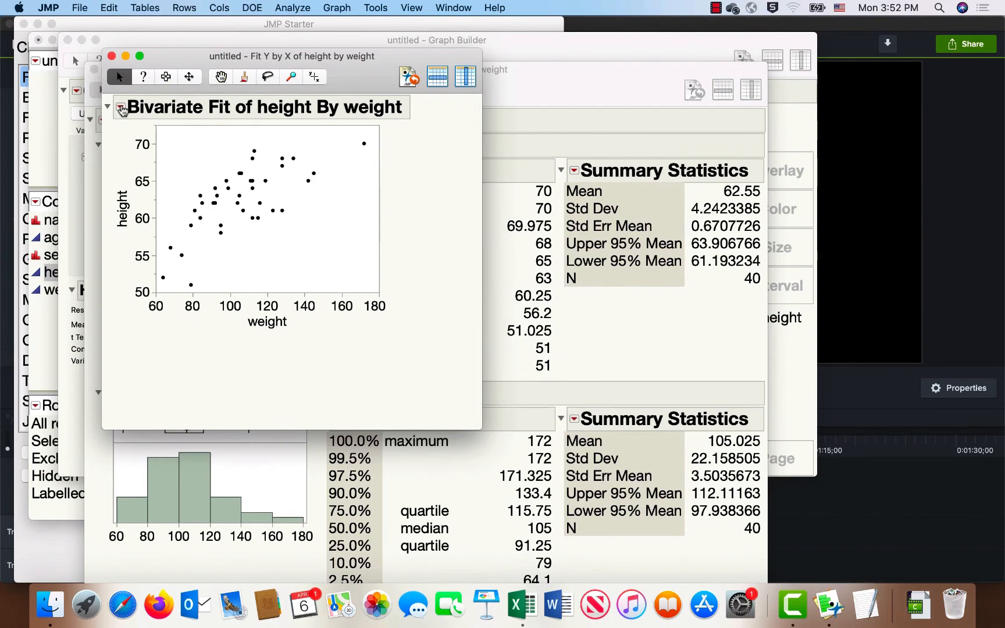
click(122, 110)
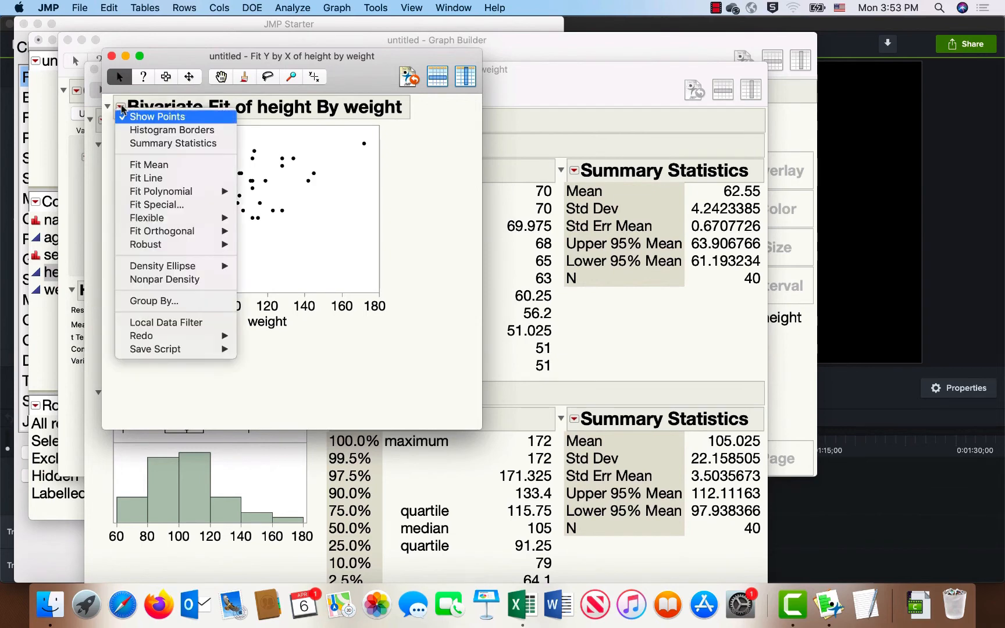
click(151, 179)
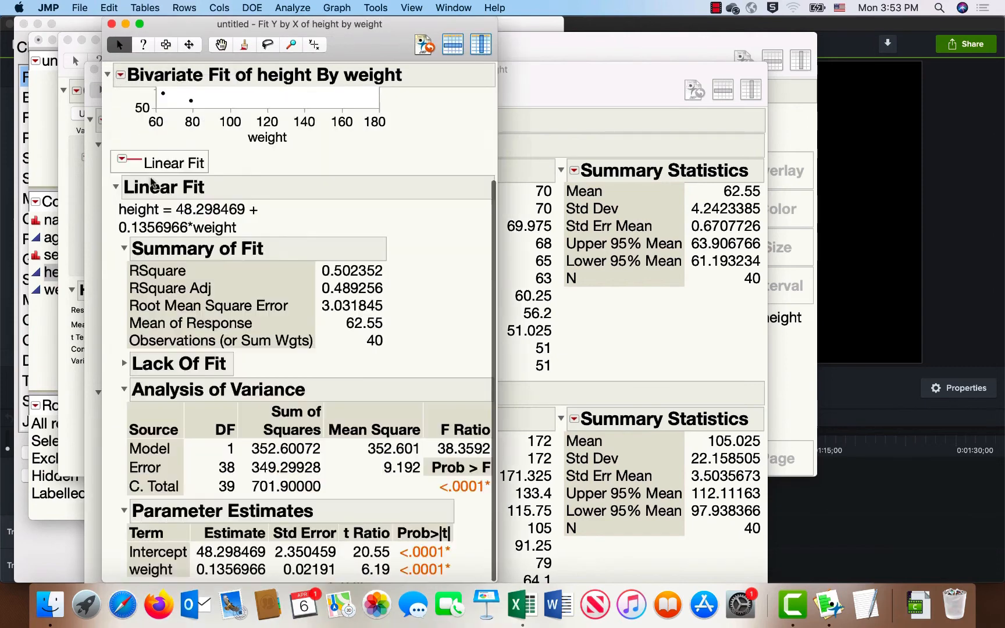
scroll(367, 260, up, 1)
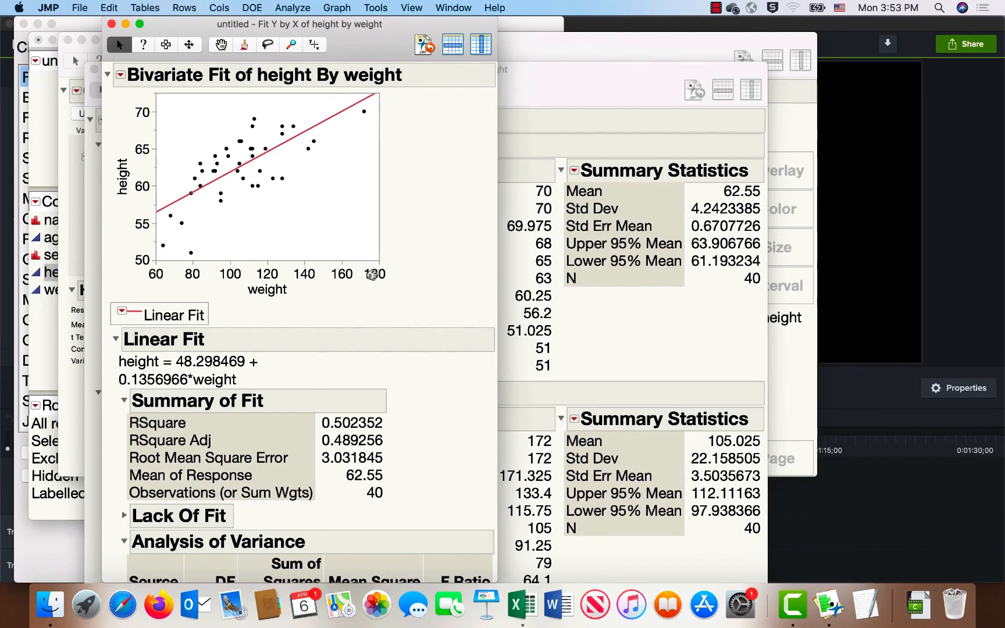
- Raise the lower end of the height axis slightly, then enlarge the bivariate plot and widen its report window
mouse_move(371, 275)
mouse_down()
mouse_move(411, 278)
mouse_move(352, 279)
mouse_move(394, 287)
mouse_move(339, 283)
mouse_move(377, 290)
mouse_up()
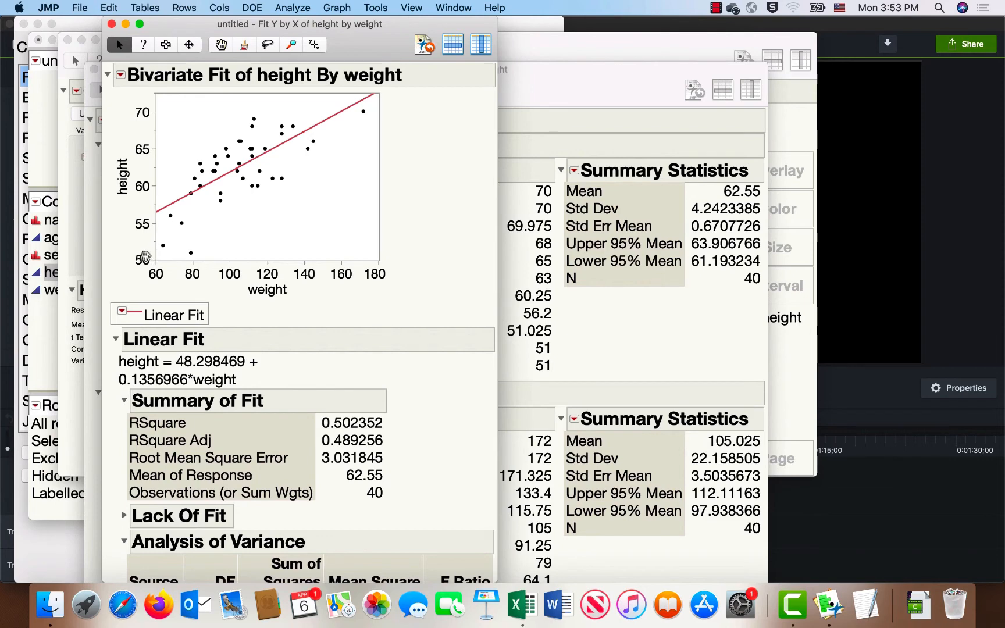
mouse_move(145, 256)
mouse_down()
mouse_move(146, 191)
mouse_move(144, 270)
mouse_move(145, 242)
mouse_up()
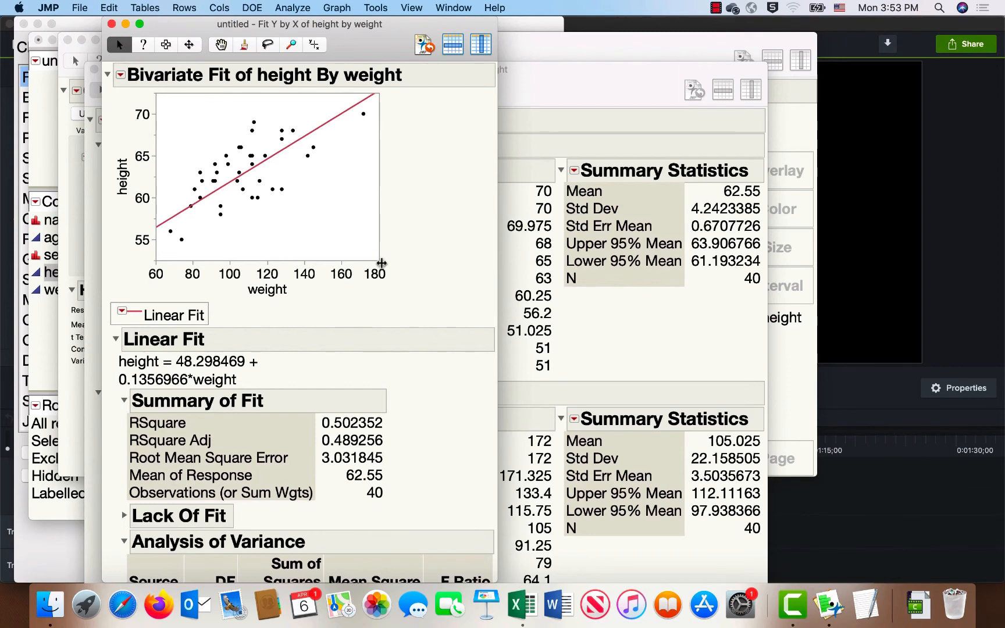
drag(377, 260, 456, 308)
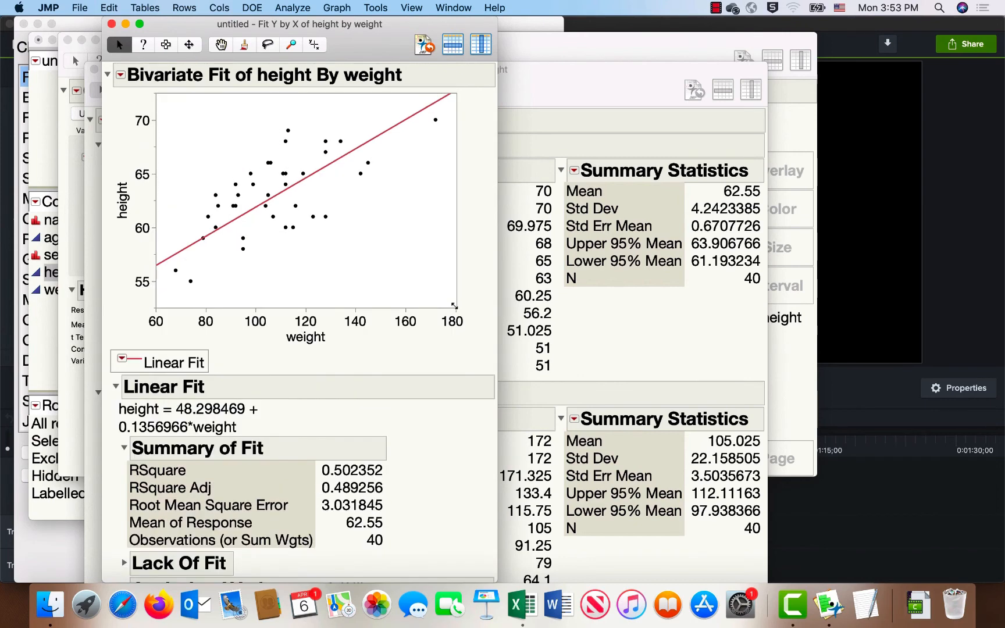
drag(497, 369, 640, 385)
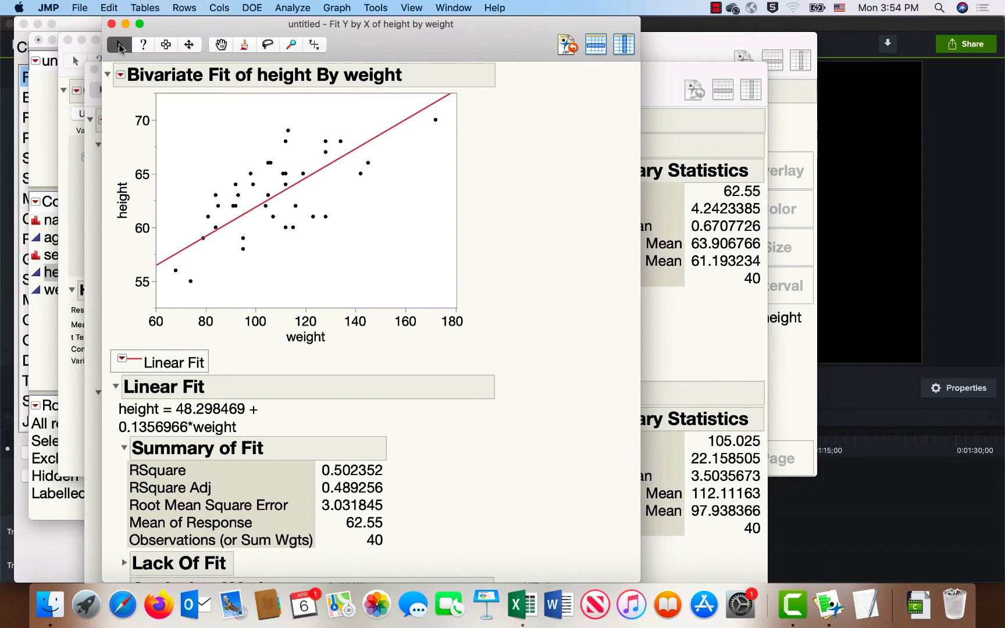
- With the Selection tool, try selecting the bivariate plot with its axes and the whole report, and clear the selection
click(166, 46)
click(220, 169)
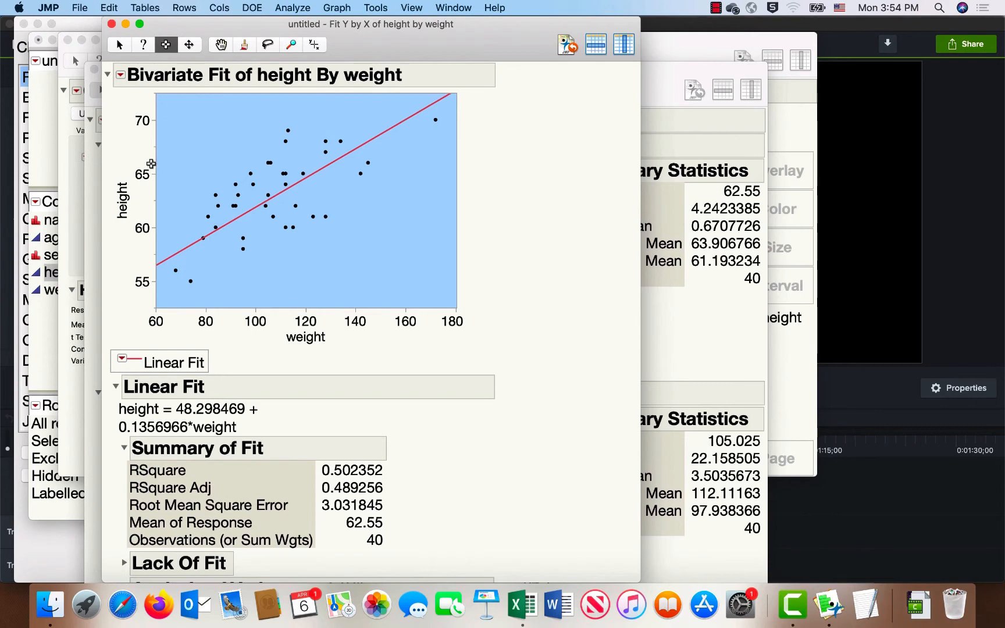
shift+click(138, 183)
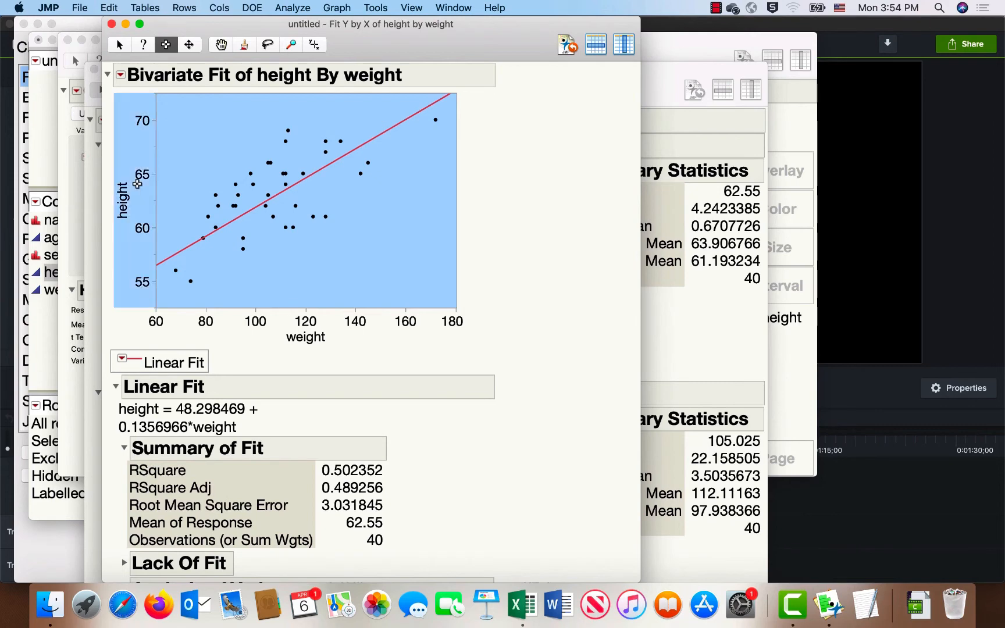
shift+click(184, 329)
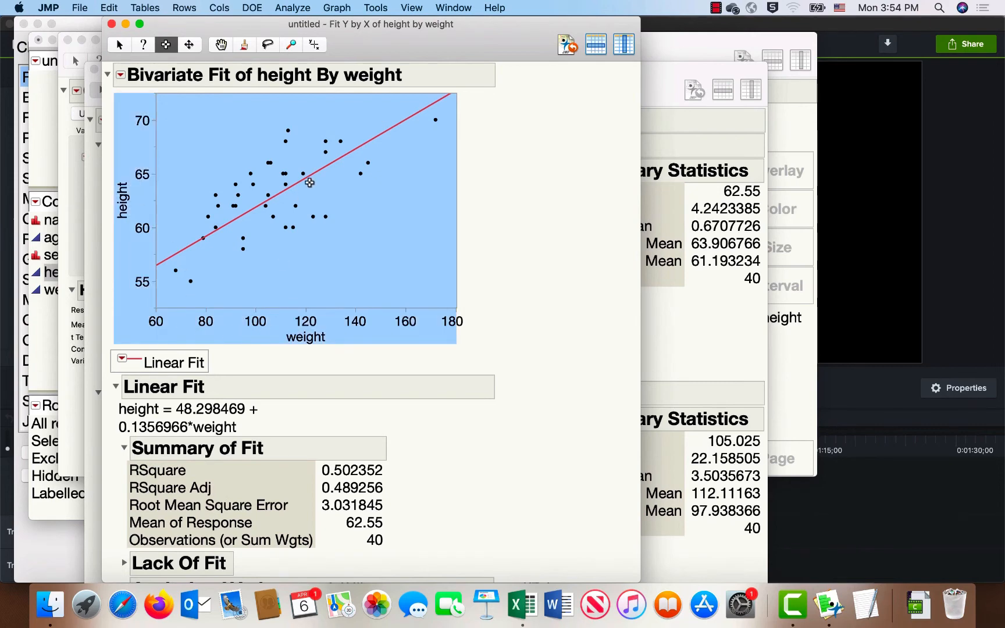
click(428, 77)
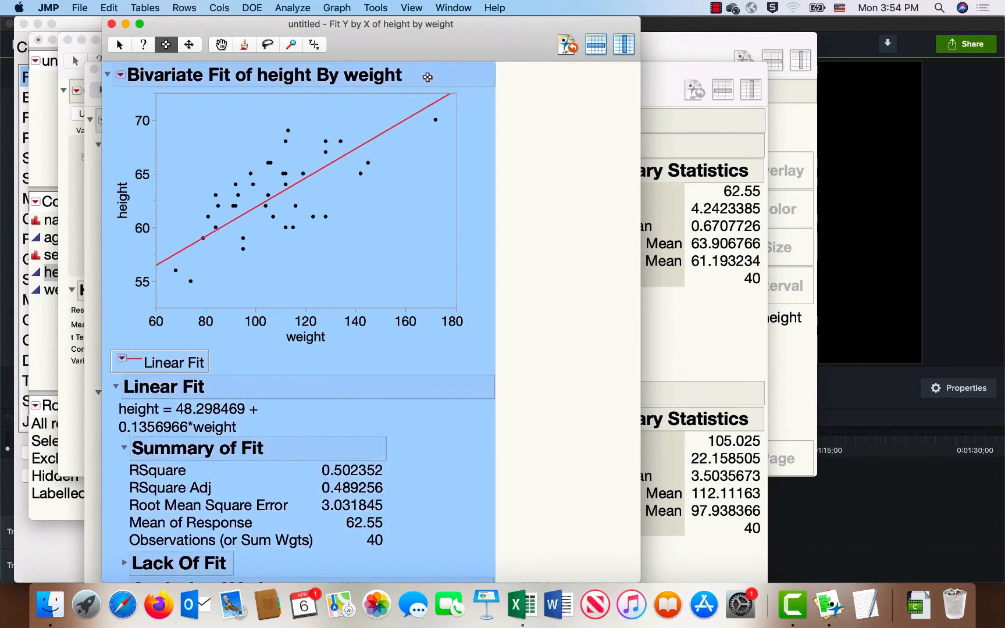
click(428, 77)
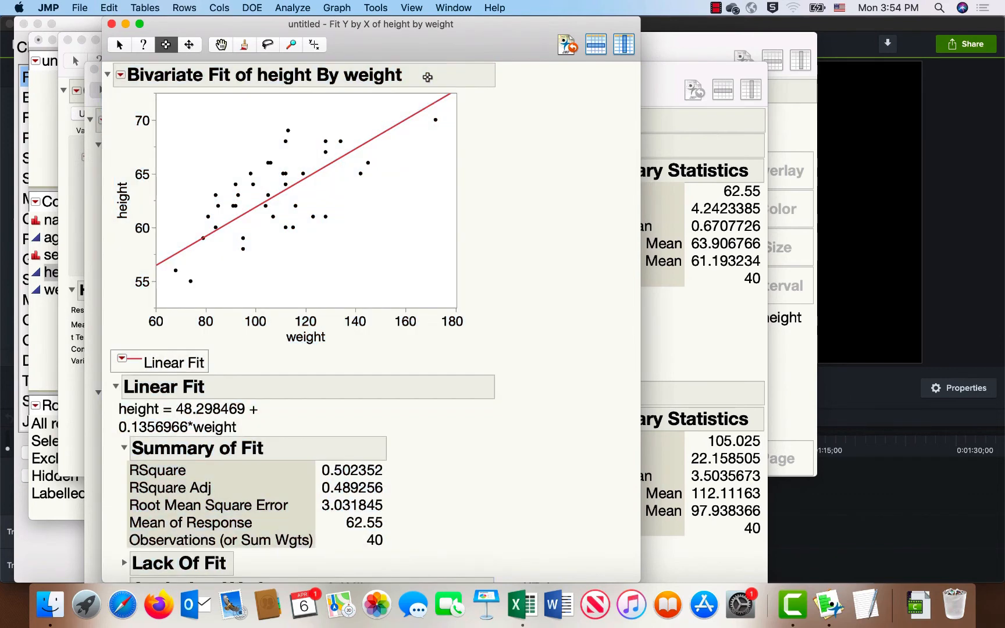
- Select the bivariate plot together with its height and weight axes and copy the selection
click(334, 226)
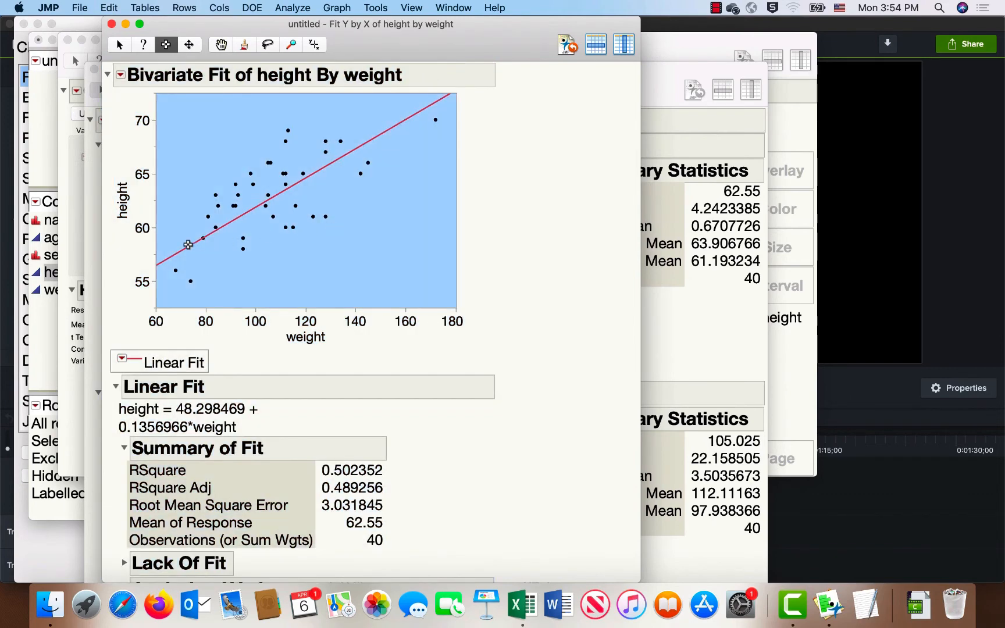
shift+click(145, 227)
shift+click(150, 322)
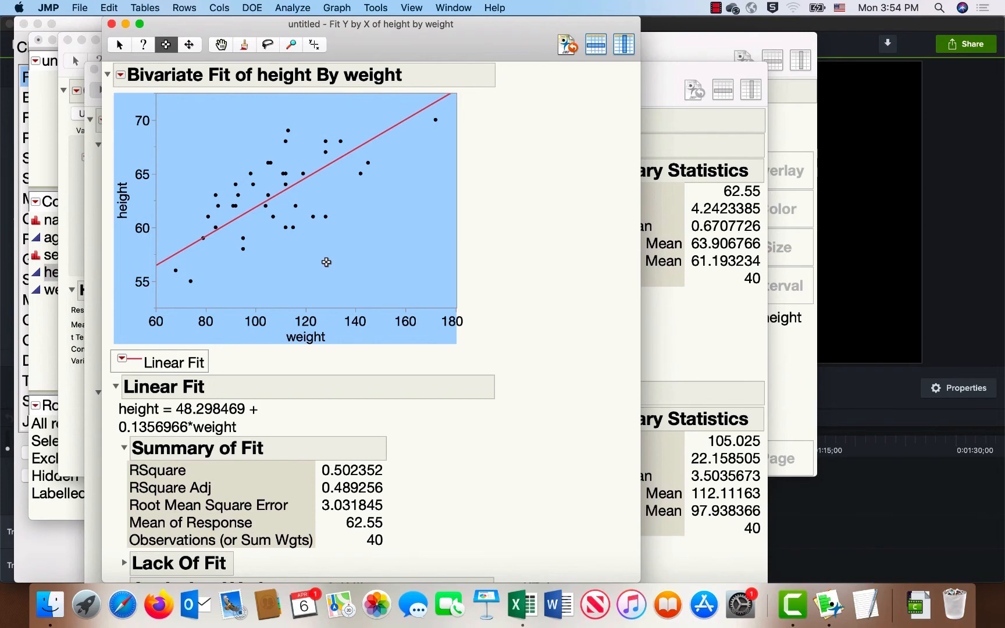
right_click(359, 271)
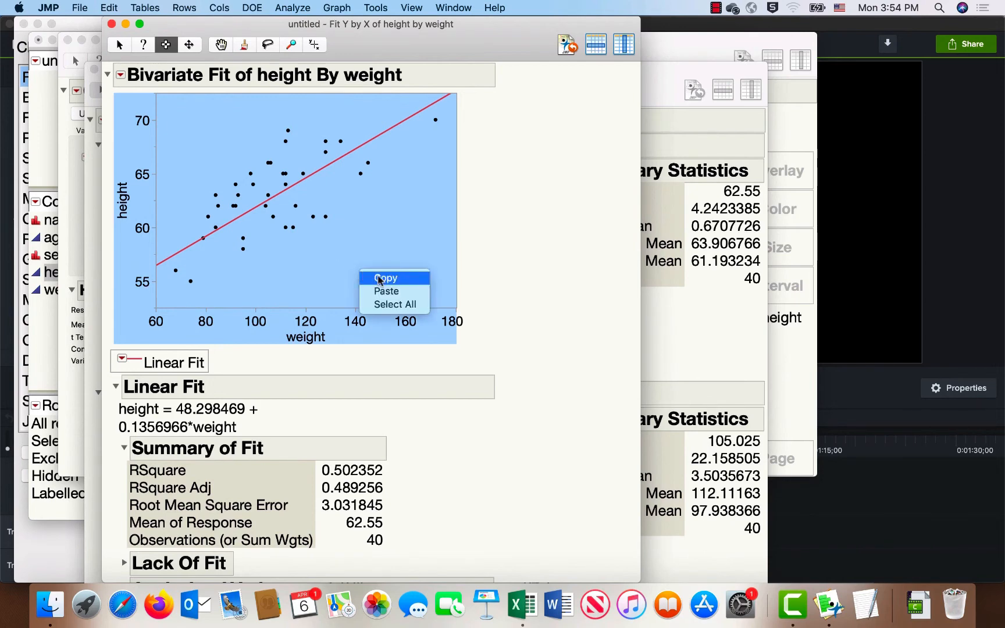
click(379, 278)
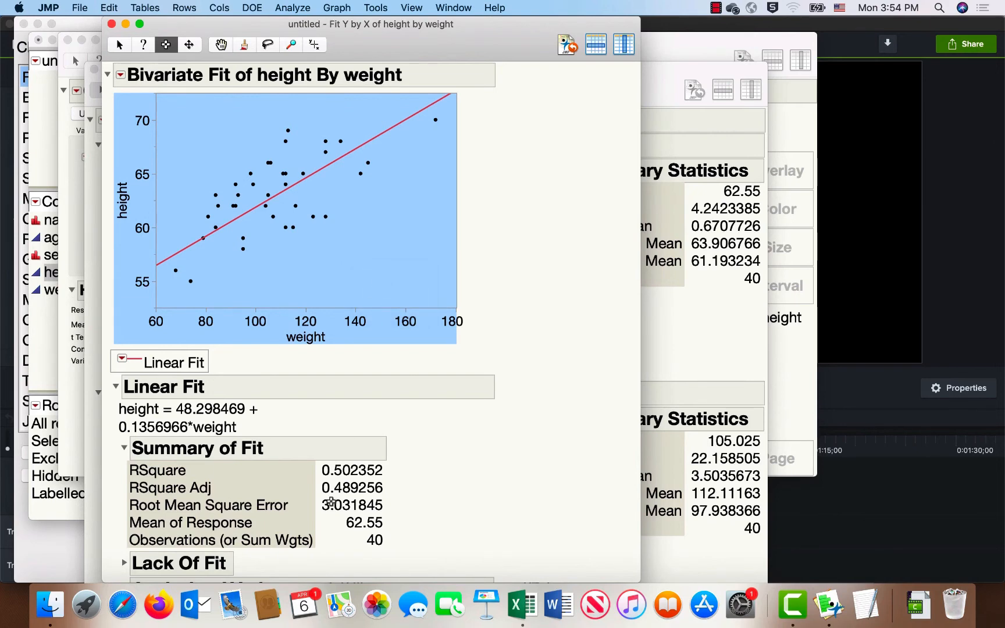
- Switch to Microsoft Word, create a blank document and paste the copied bivariate plot into it
click(551, 614)
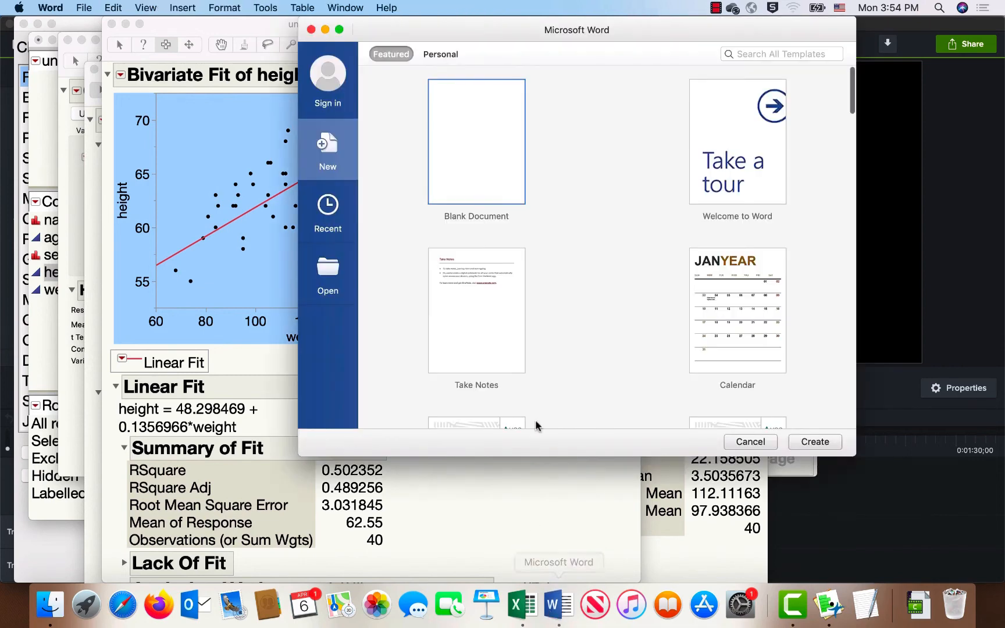
click(820, 444)
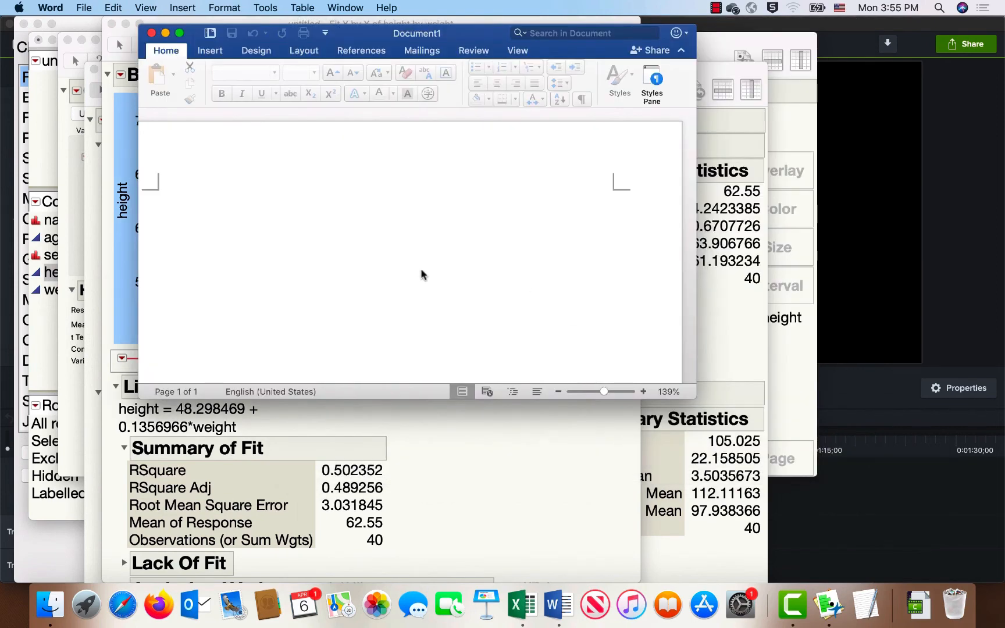
right_click(389, 261)
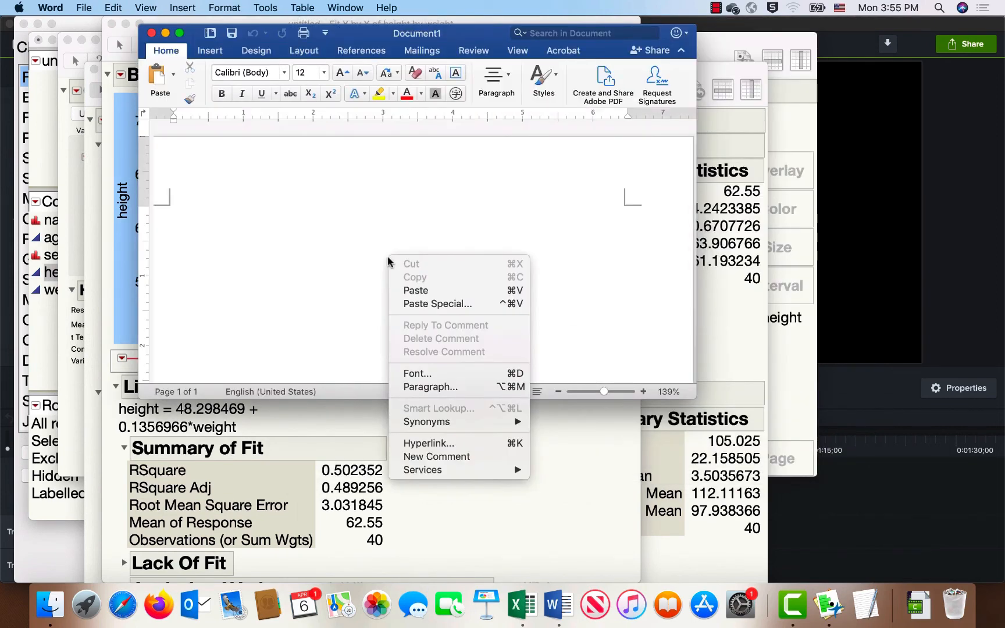
click(410, 291)
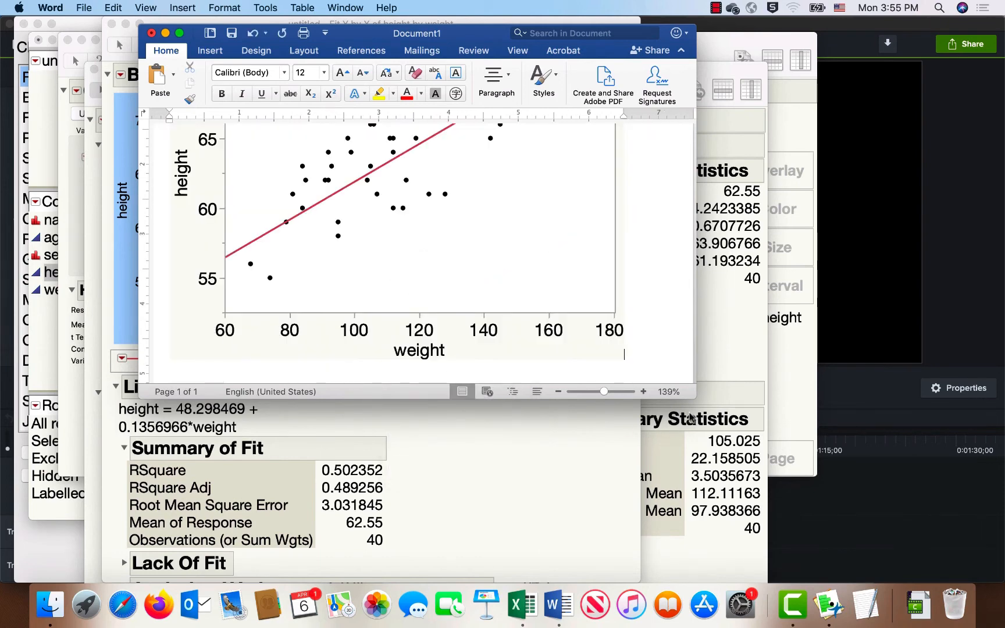
- Enlarge the Word document window and move it aside so the JMP bivariate report is uncovered
drag(755, 500, 784, 534)
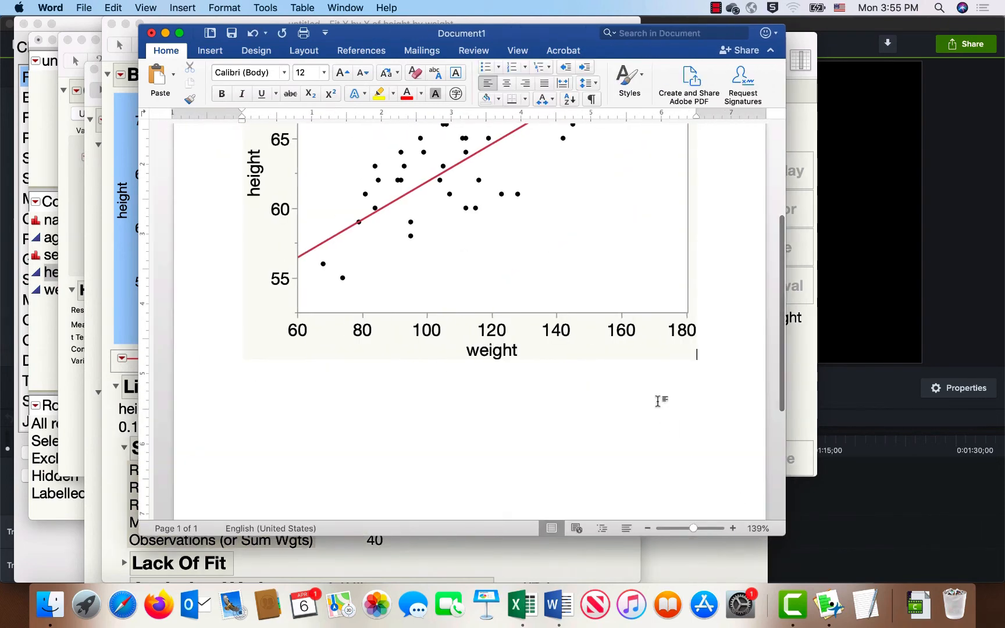
scroll(589, 307, up, 3)
scroll(589, 306, up, 3)
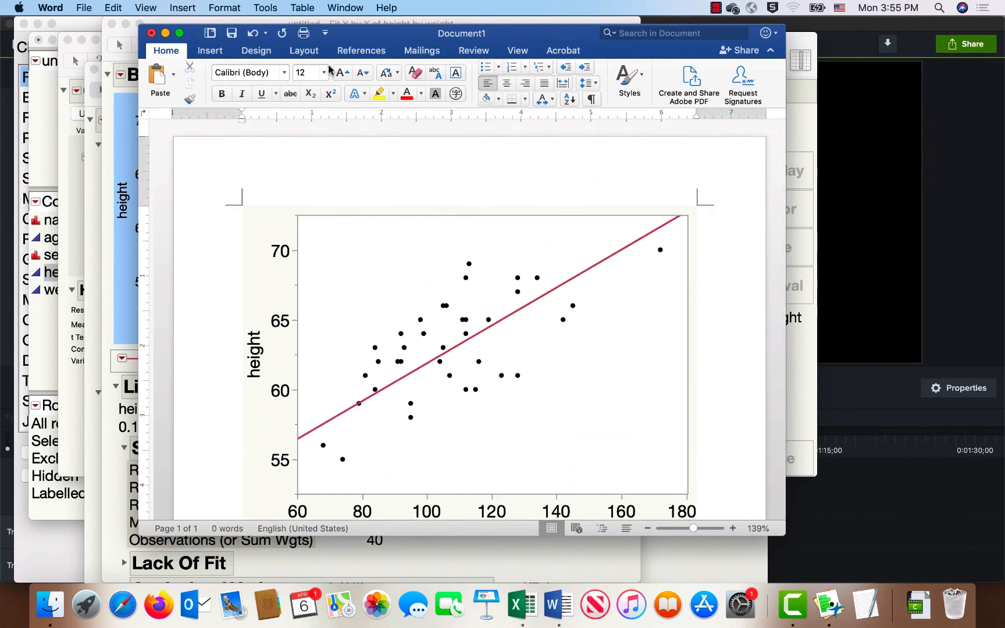
drag(381, 39, 689, 98)
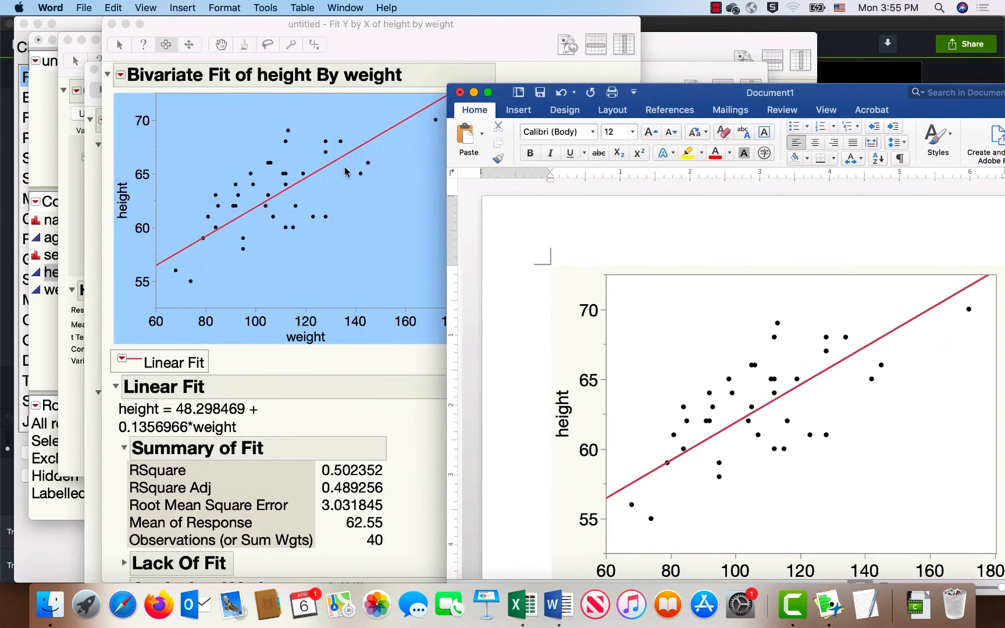
- Return to JMP and close the bivariate report, the height and weight distribution report and the Graph Builder histogram
click(210, 29)
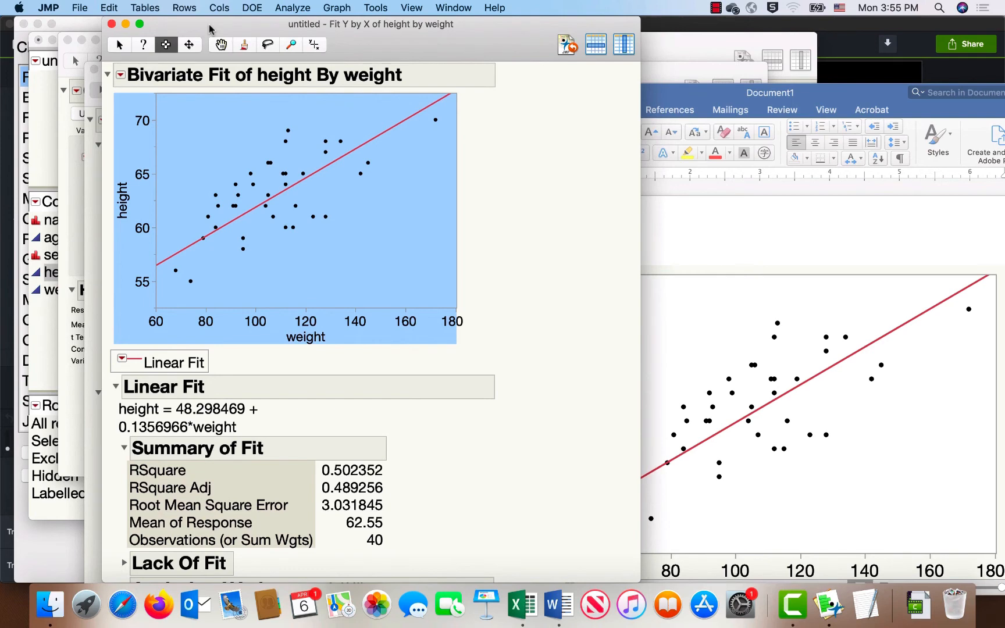
click(111, 23)
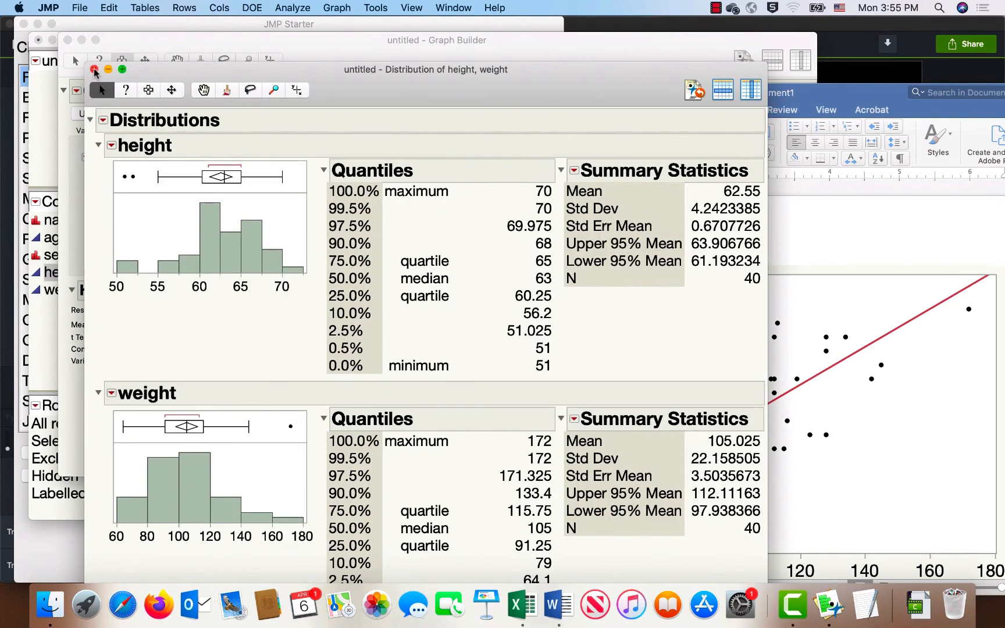
click(94, 70)
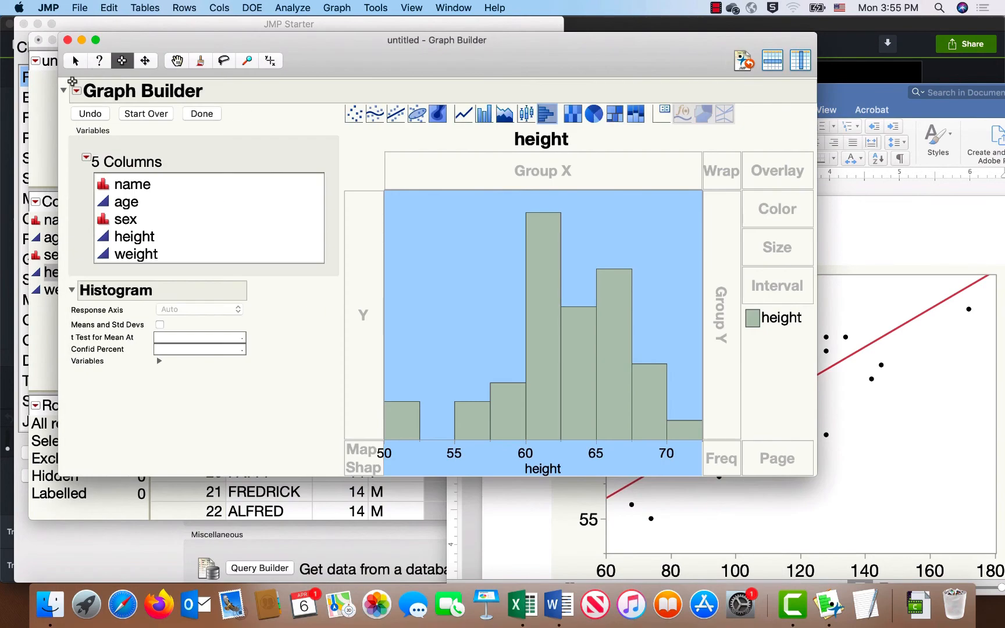
click(68, 40)
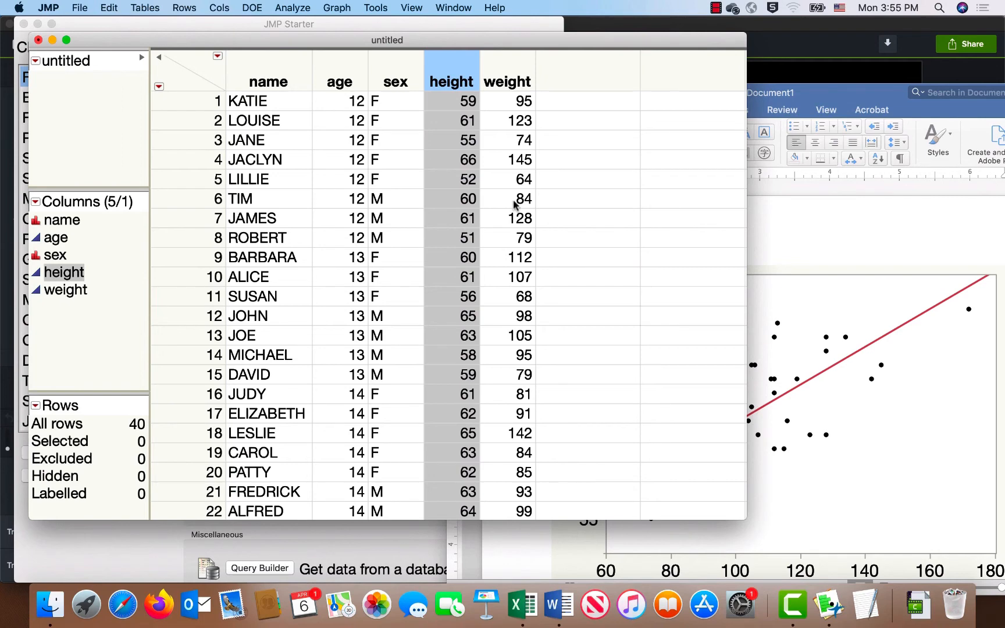
- Run a Distribution analysis with weight as the only Y column
click(291, 9)
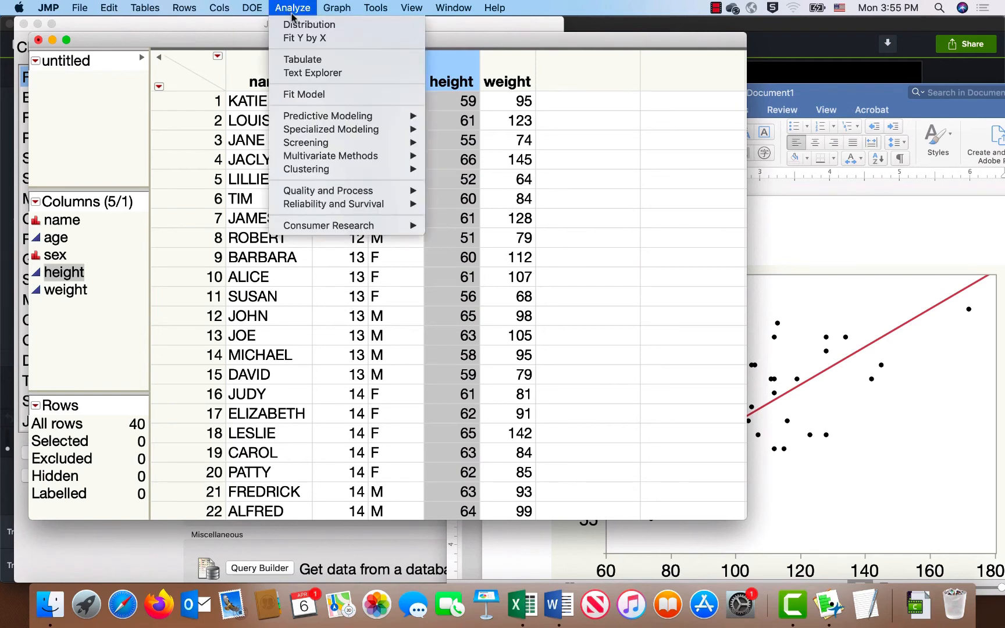
click(294, 24)
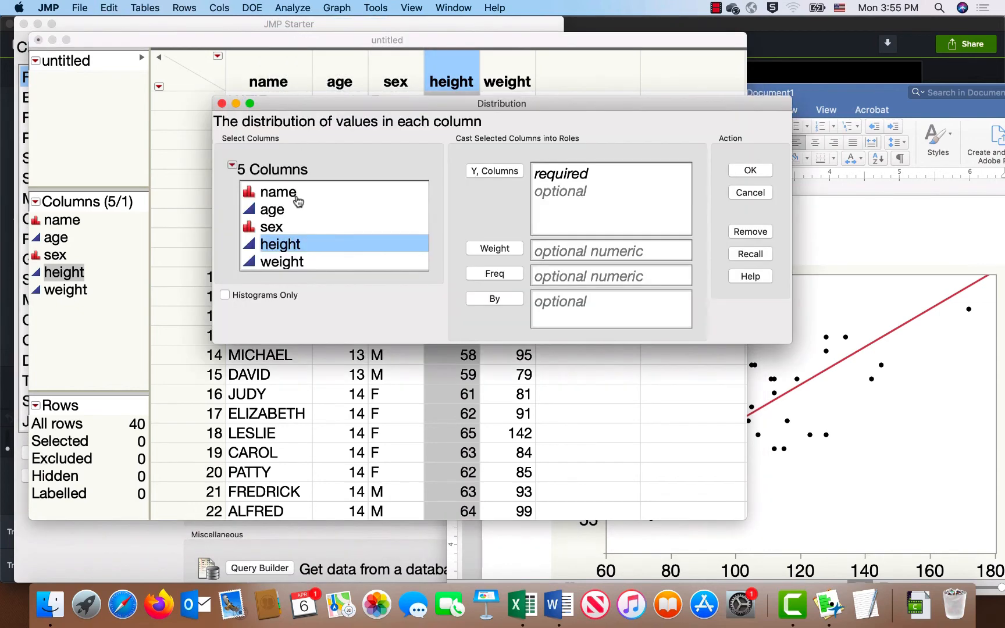
click(283, 263)
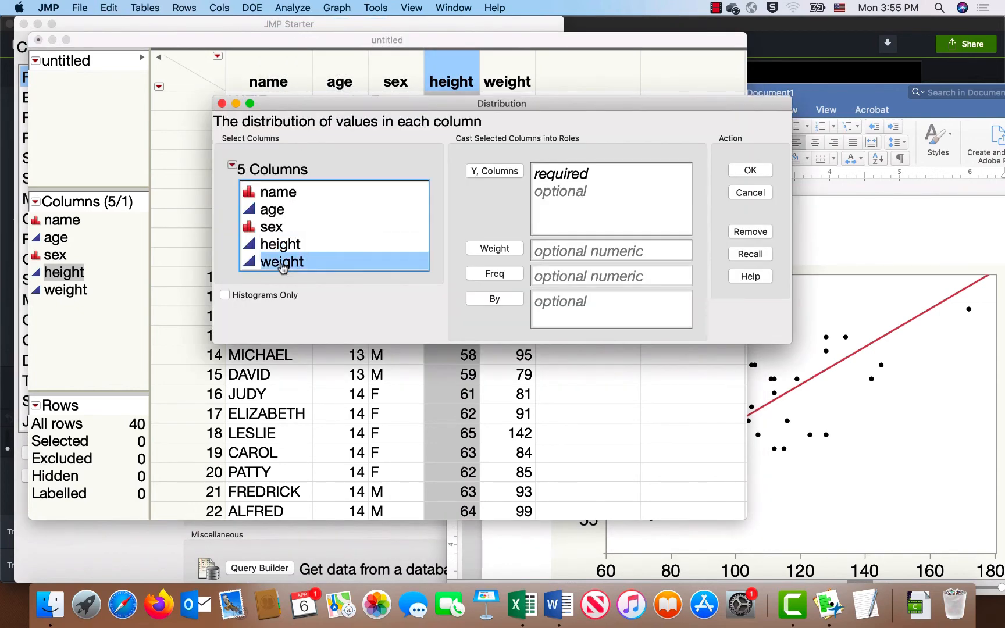
click(503, 173)
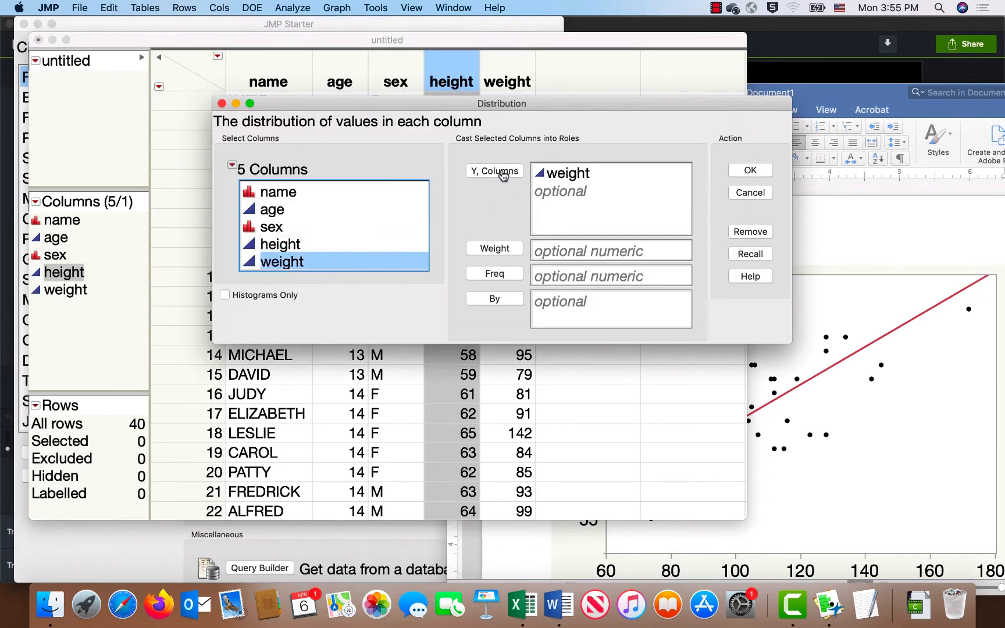
click(751, 171)
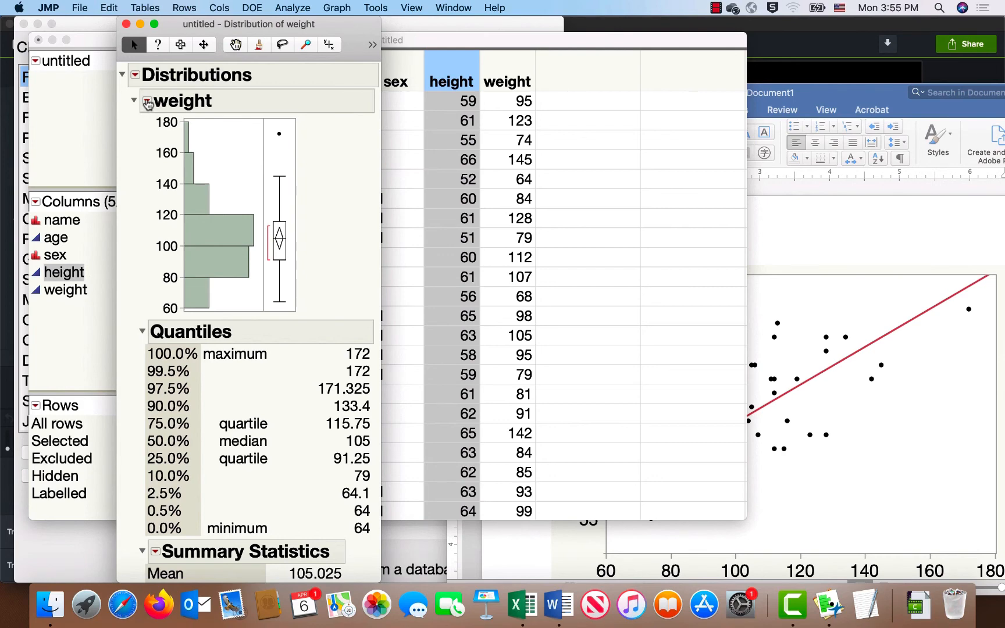
- Try adding a Quantile Box Plot to the weight distribution and remove it again
click(149, 102)
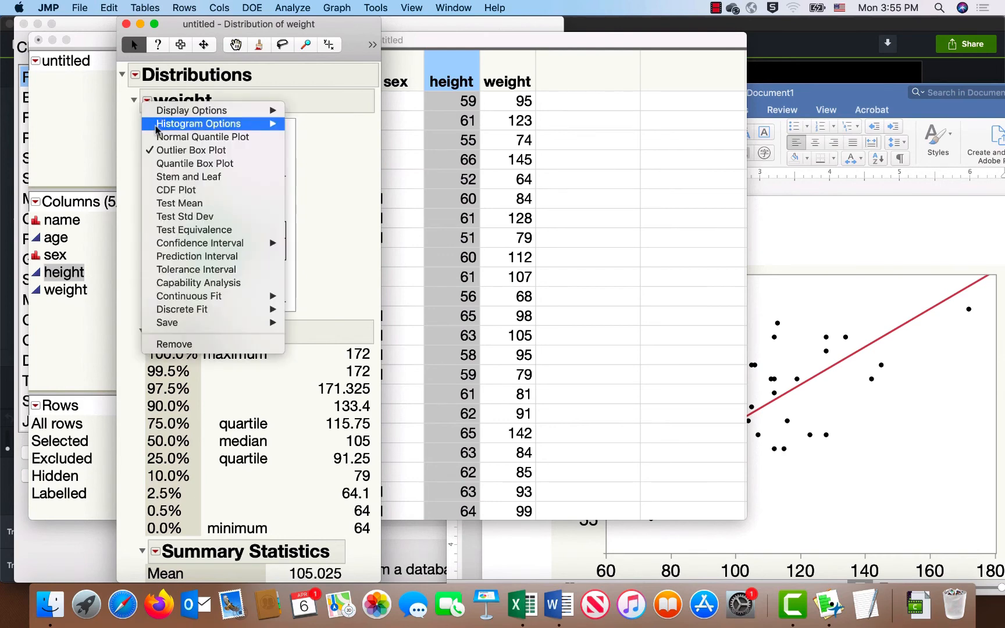
click(164, 166)
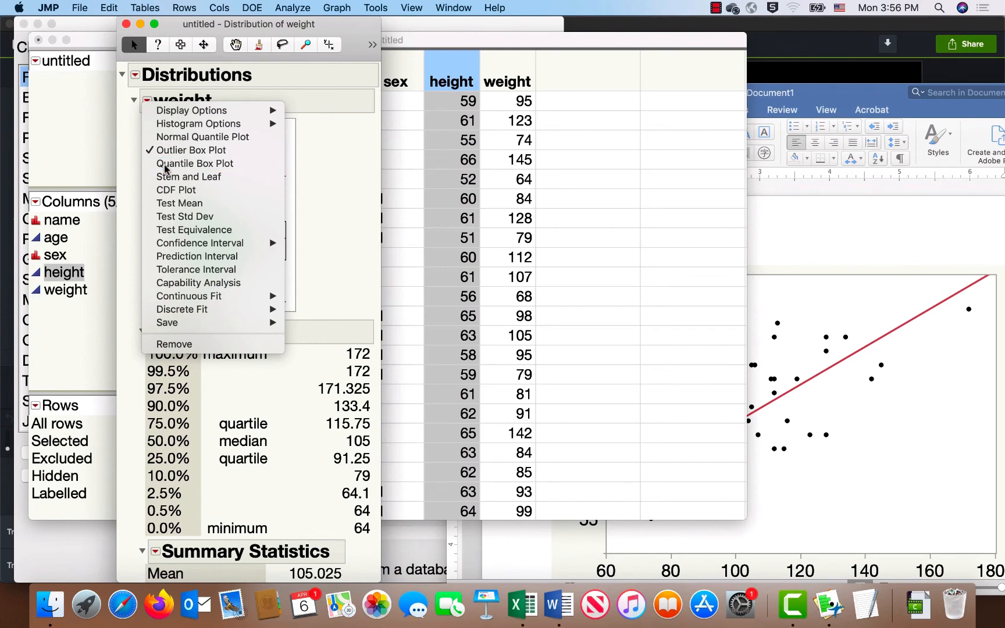
click(148, 100)
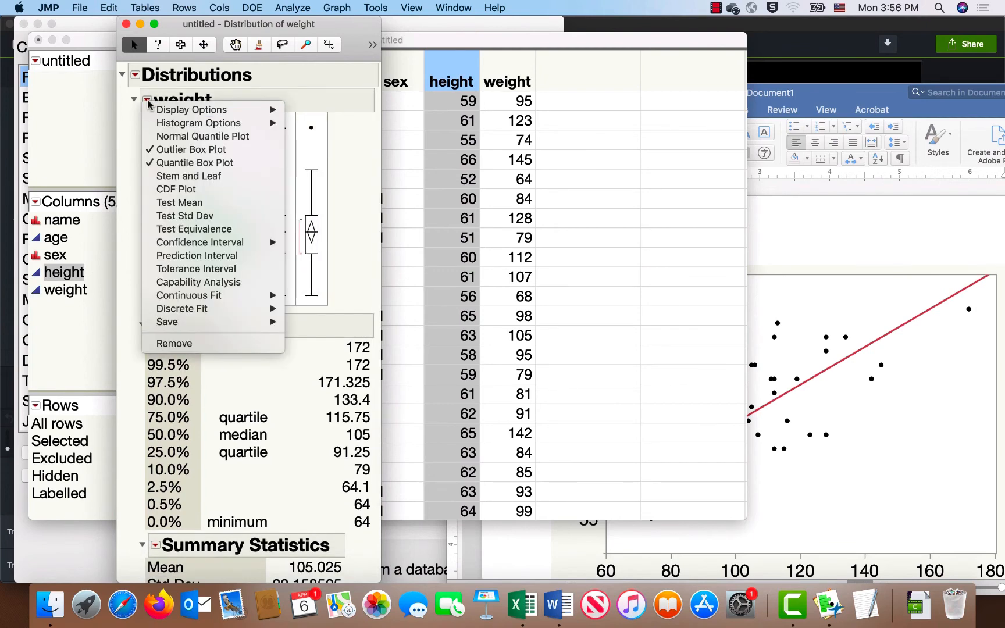
click(148, 165)
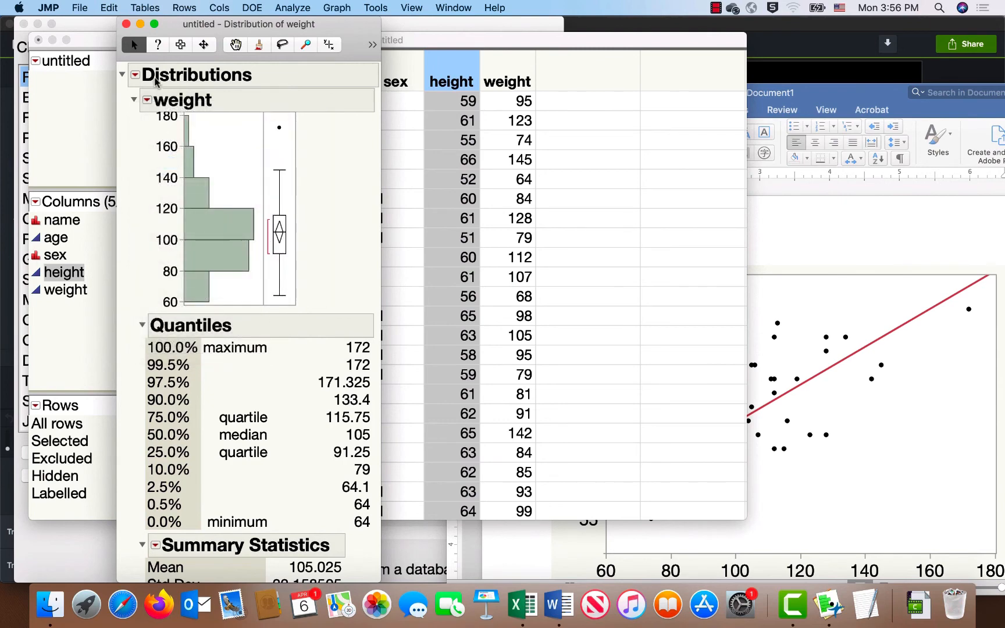
- Add a Normal Quantile Plot to the weight distribution, then widen the report window and enlarge the plot
click(147, 100)
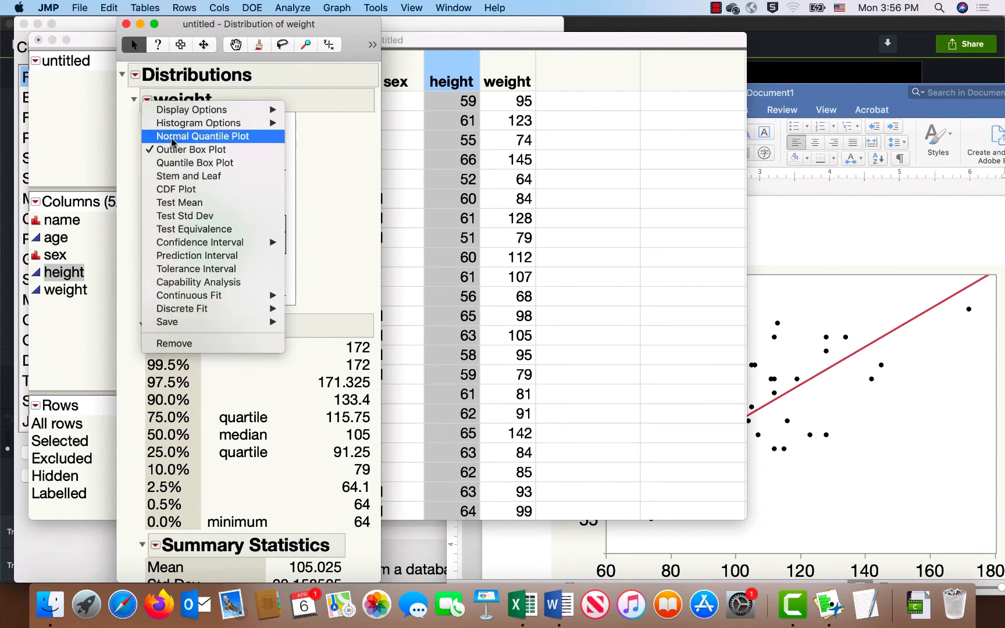
click(172, 138)
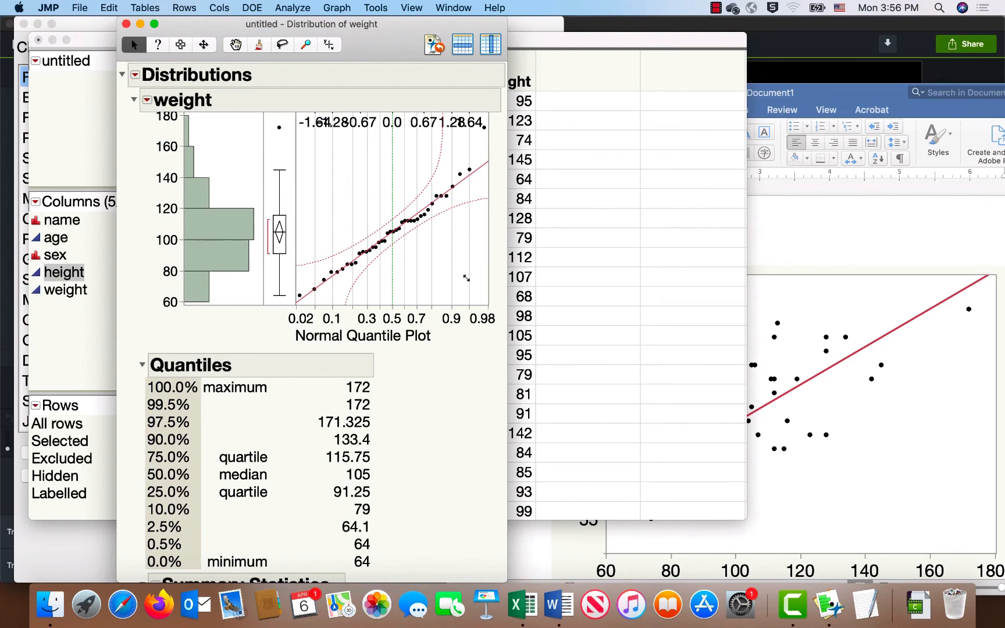
drag(506, 395, 705, 386)
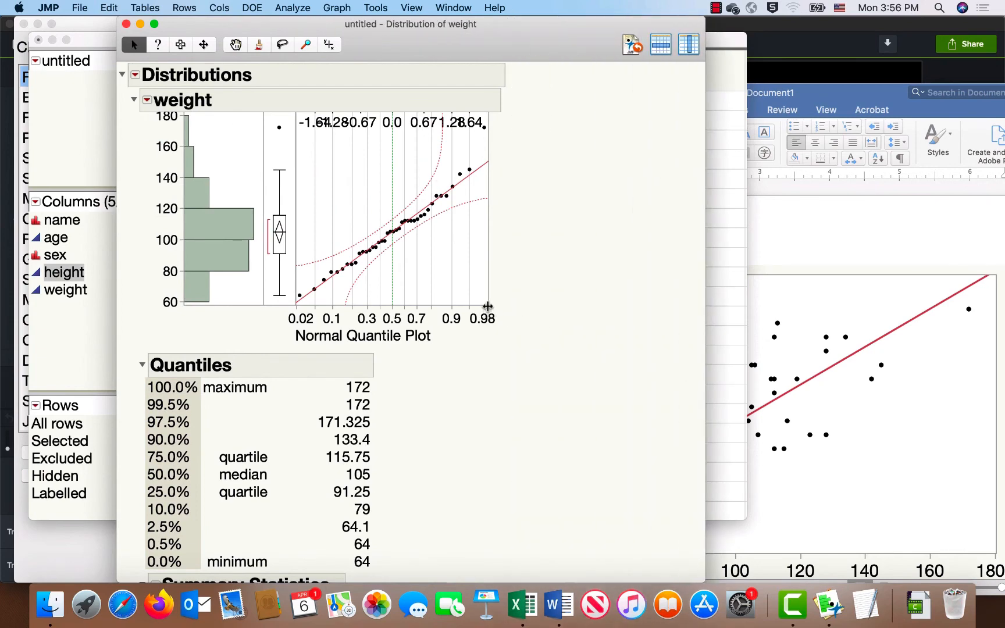
drag(487, 304, 615, 356)
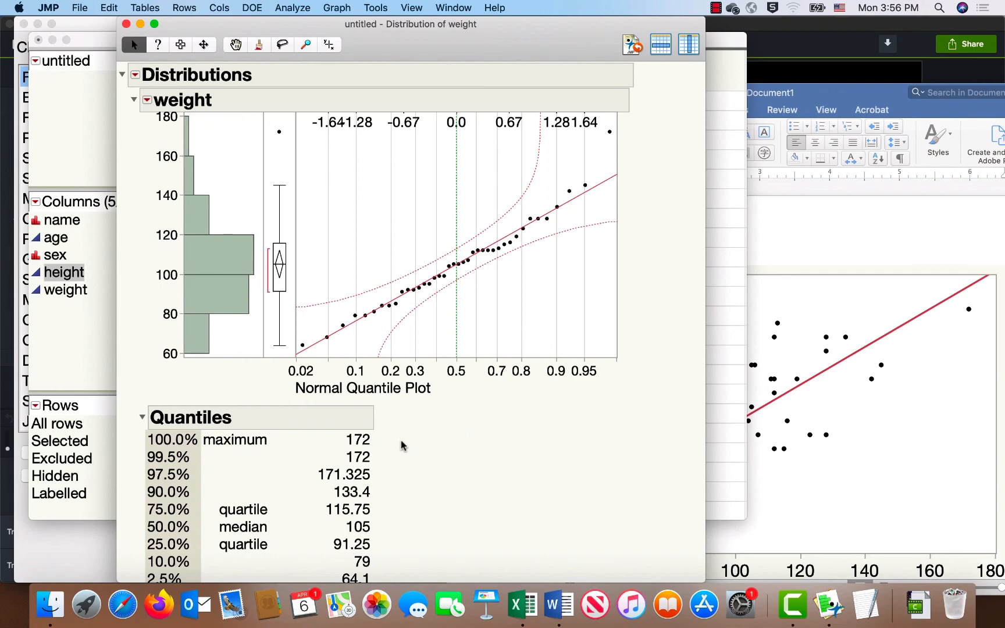
scroll(458, 442, down, 5)
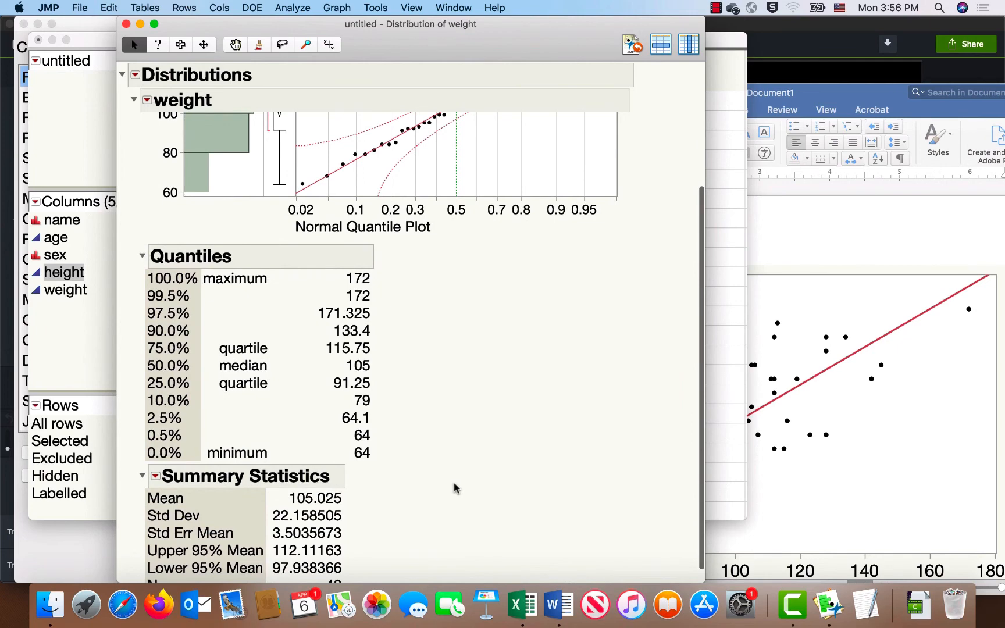
scroll(455, 487, up, 5)
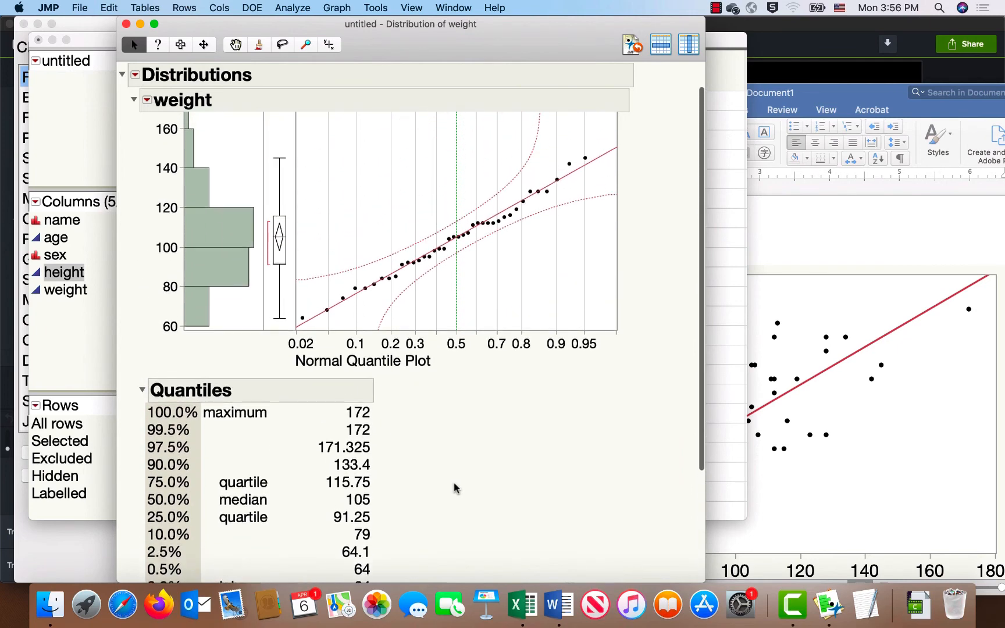
scroll(455, 488, up, 2)
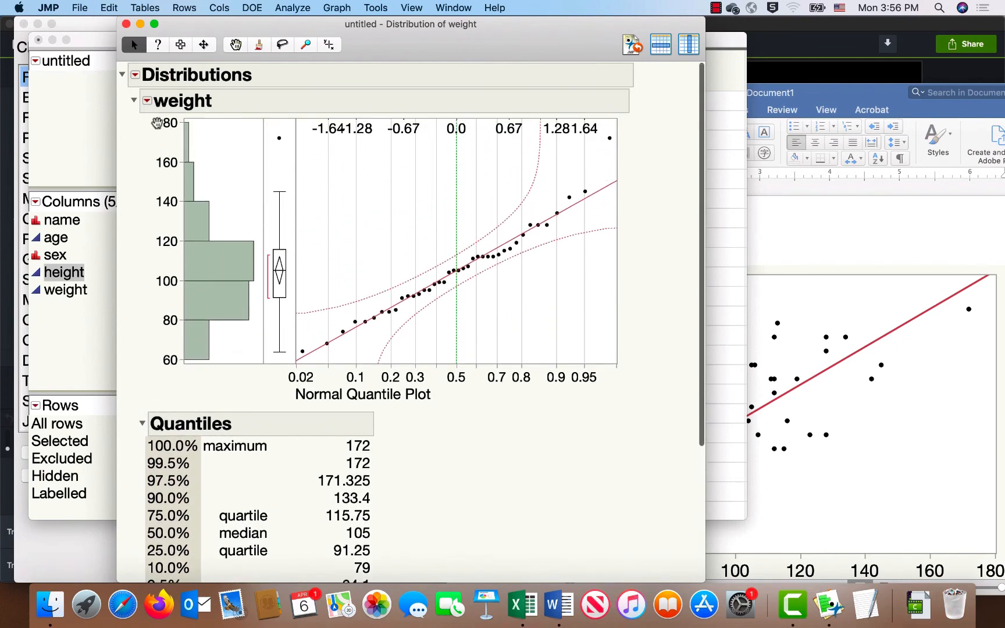
click(147, 101)
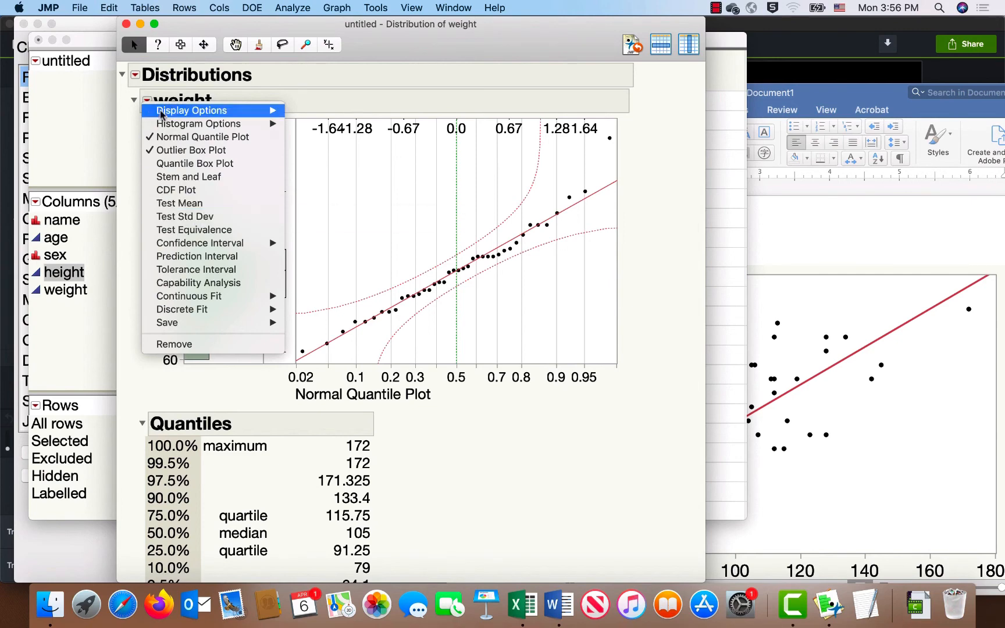
click(496, 428)
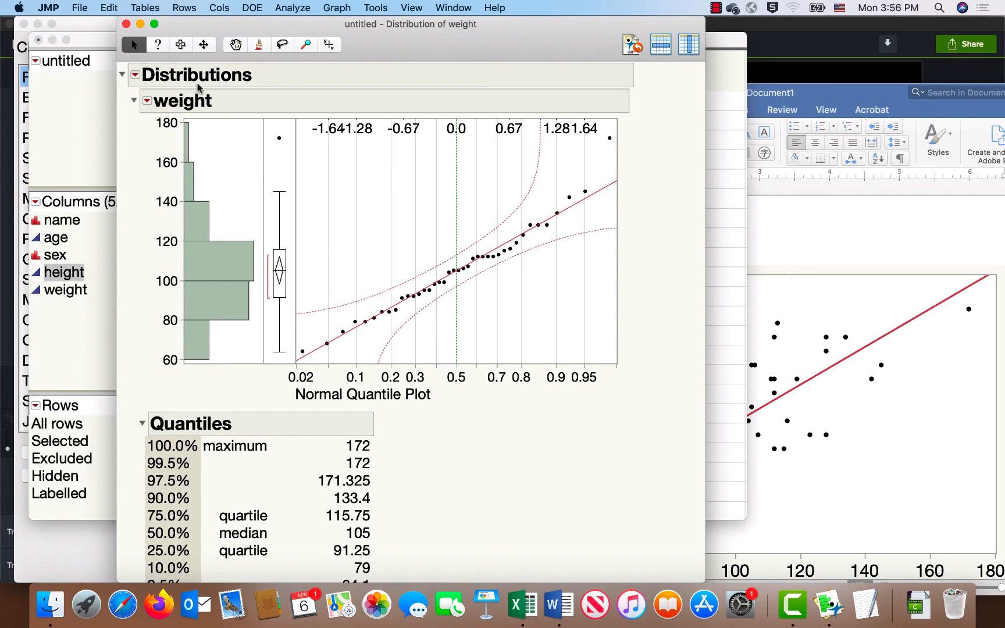
- Select the normal quantile plot of weight together with its probability axis and axis title
click(180, 45)
click(415, 260)
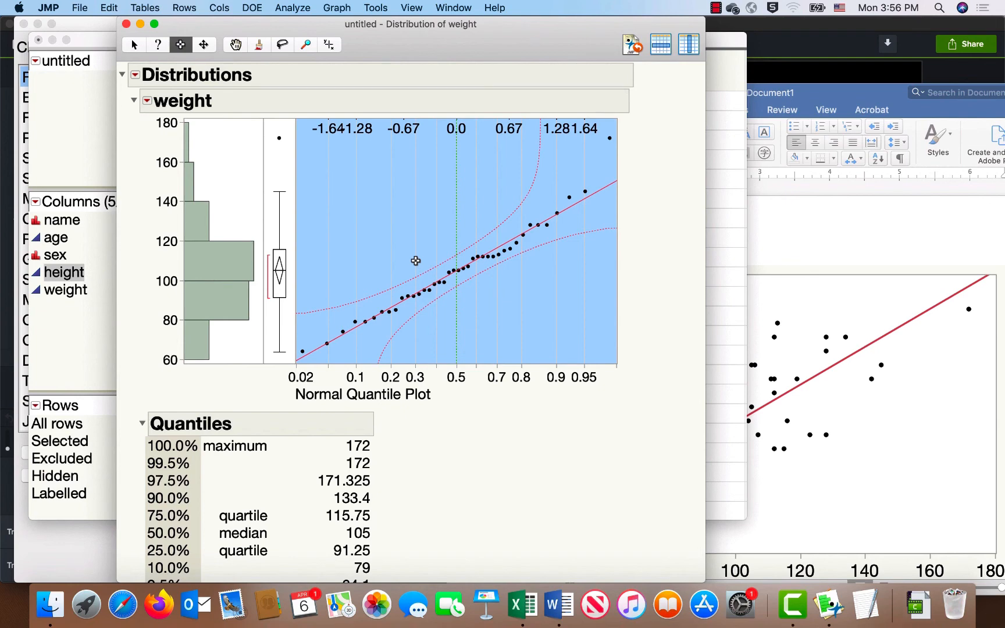
shift+click(349, 382)
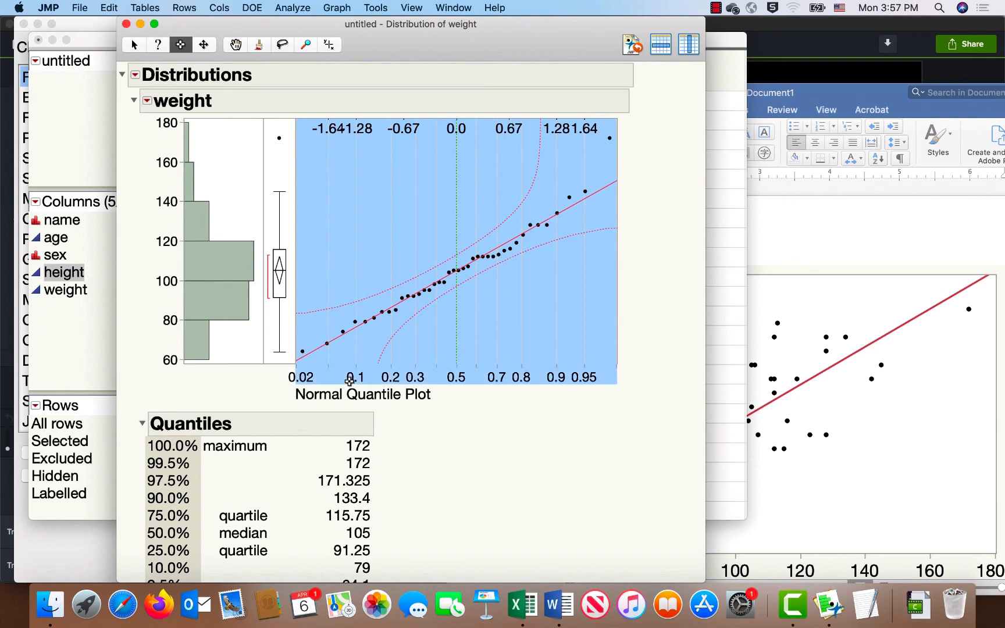
shift+click(350, 395)
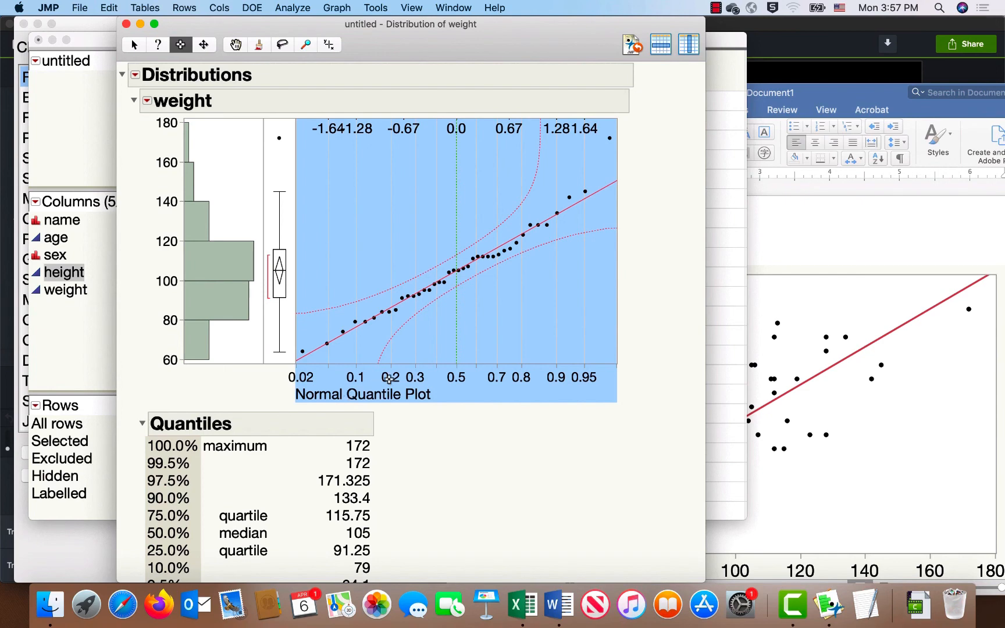
right_click(435, 354)
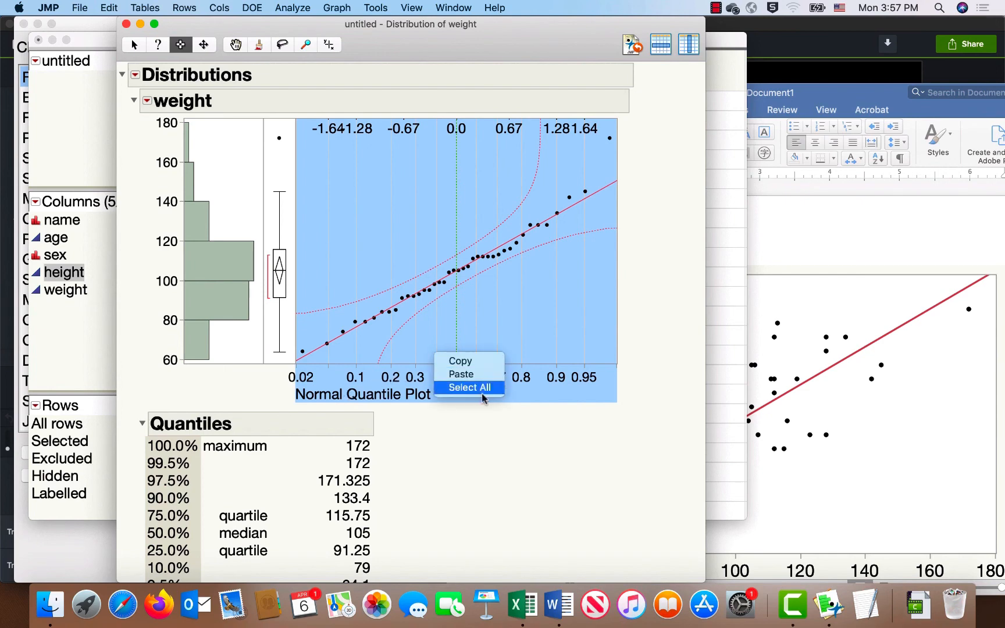
click(466, 442)
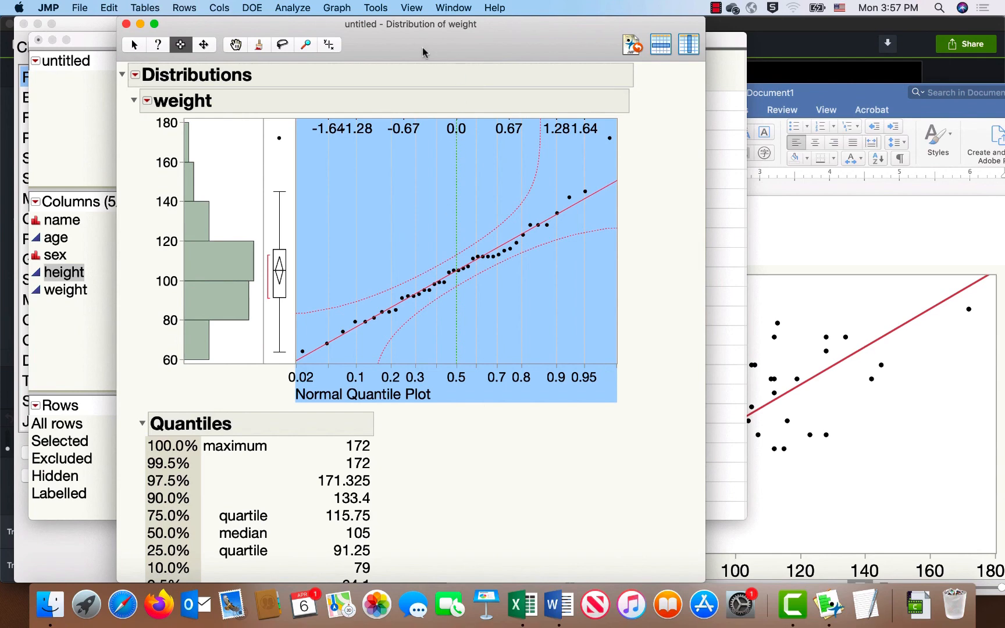
- Run a Life Distribution analysis with weight as the Y, Time to Event column
drag(422, 46, 450, 51)
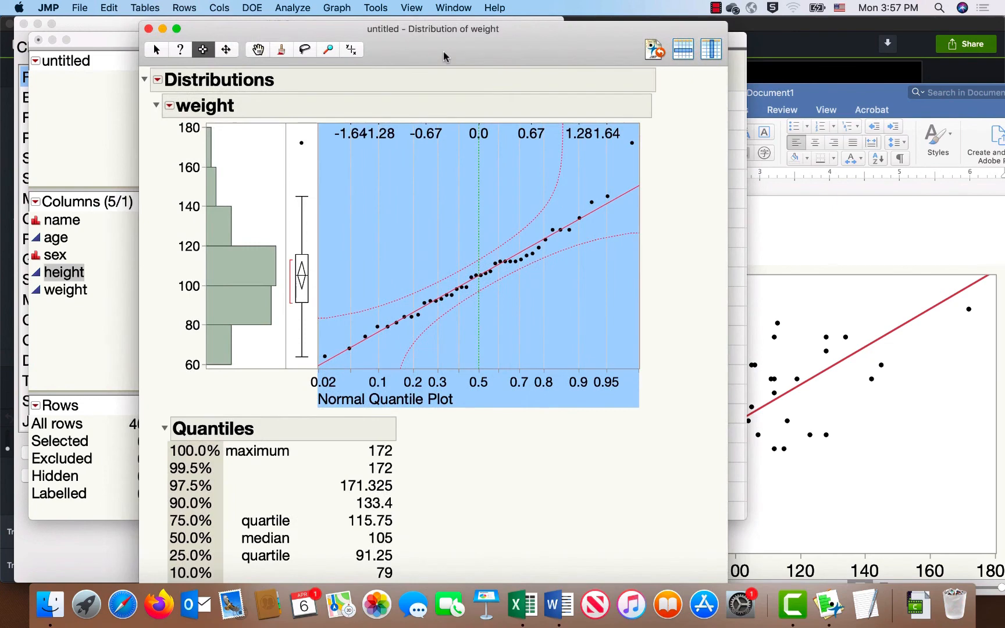
click(294, 8)
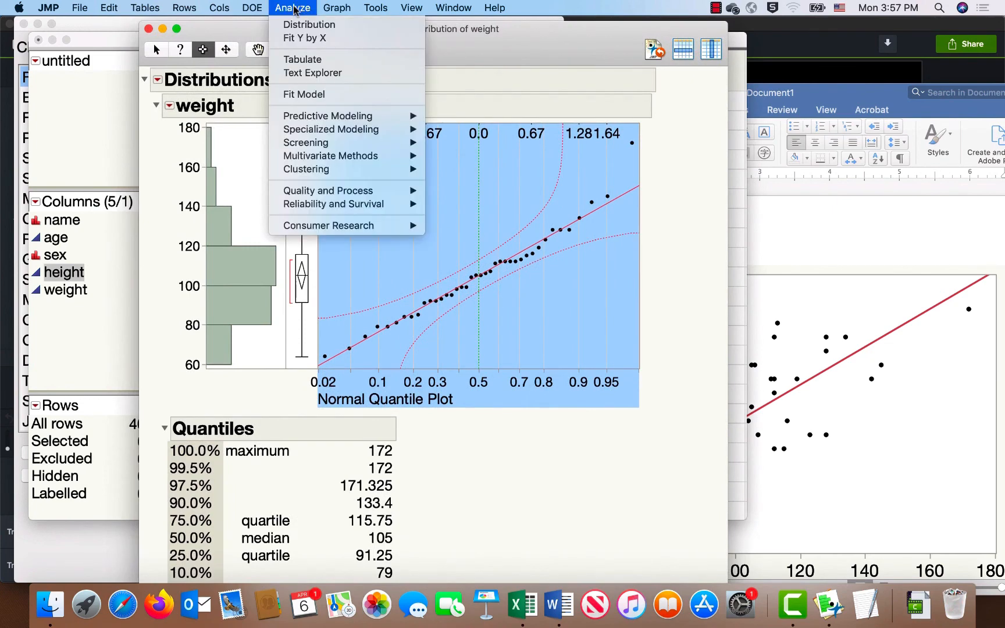
mouse_move(336, 209)
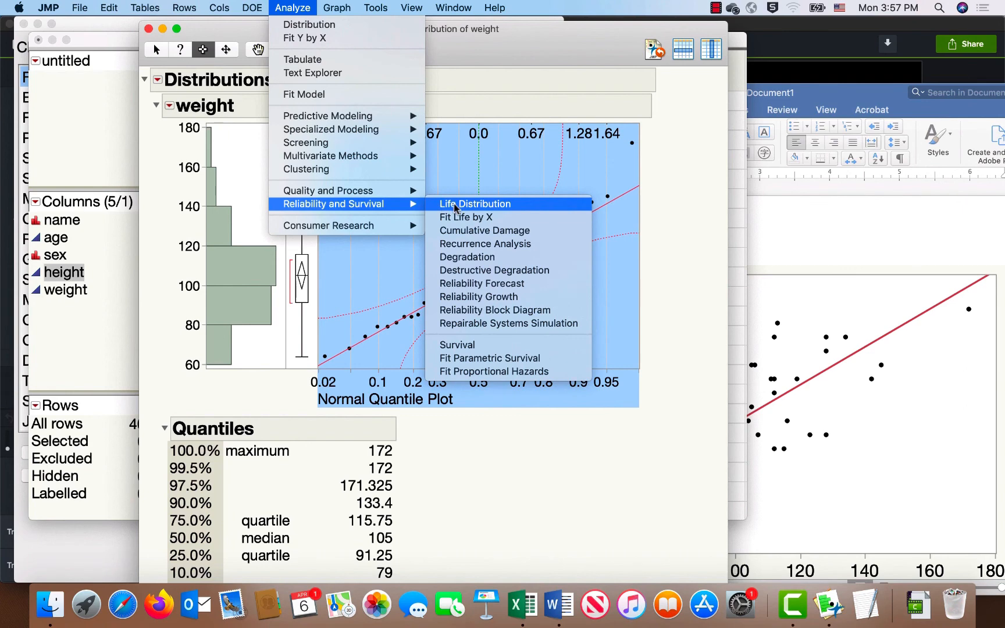
click(456, 209)
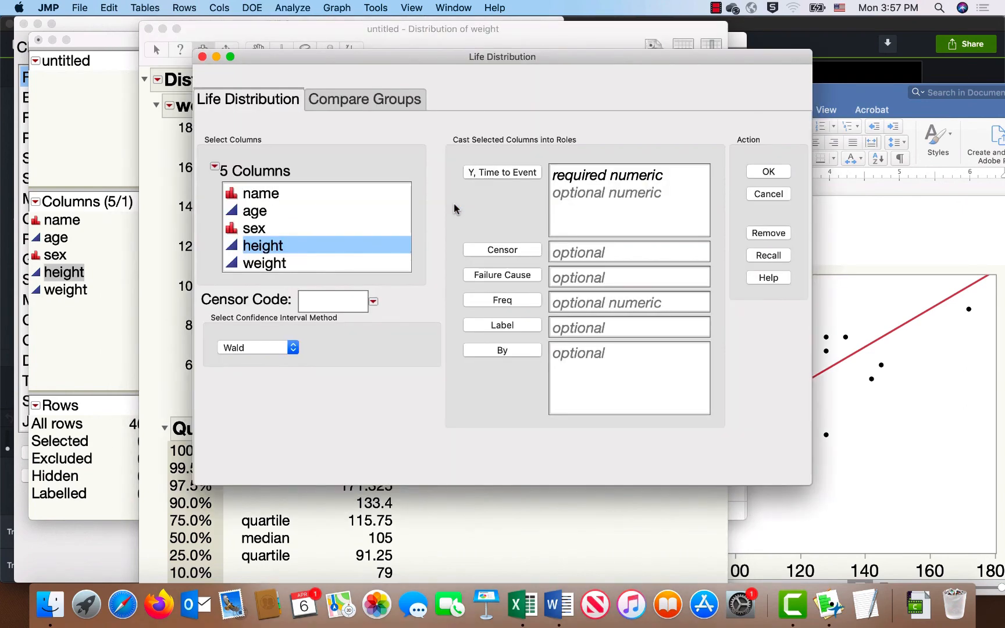
click(270, 265)
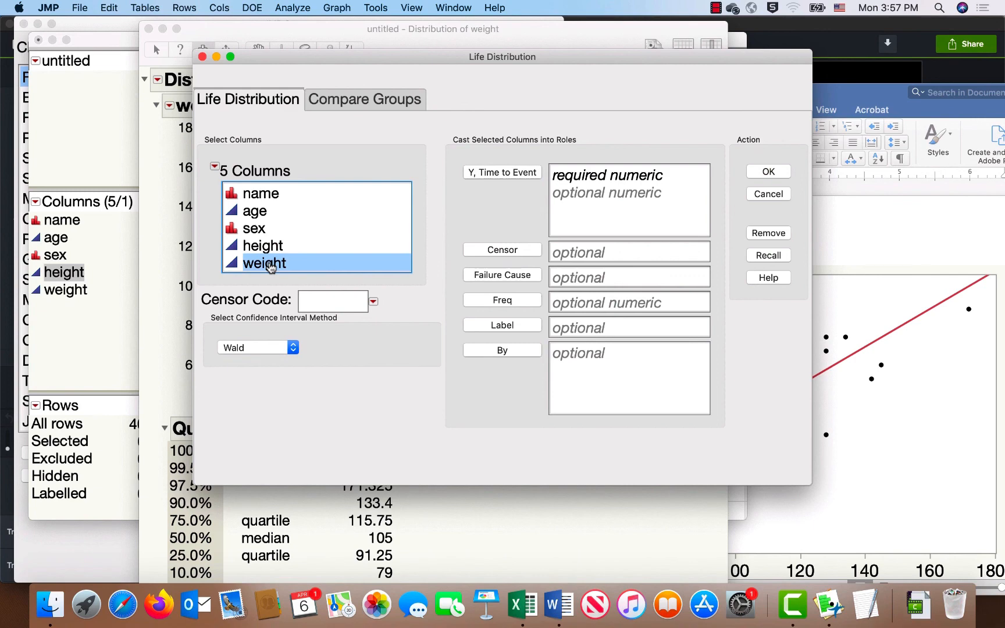
click(517, 174)
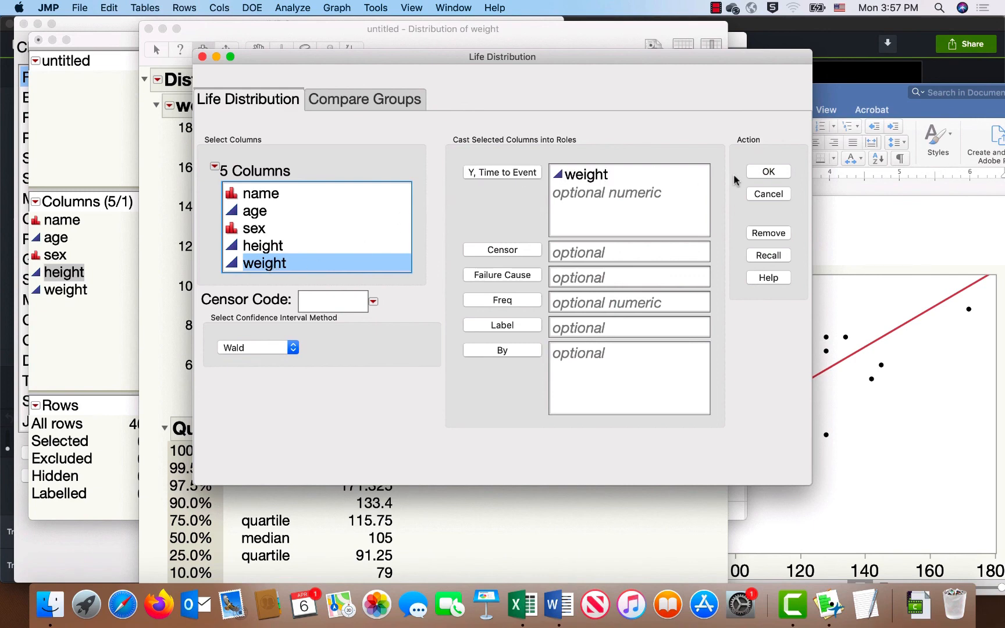
click(770, 173)
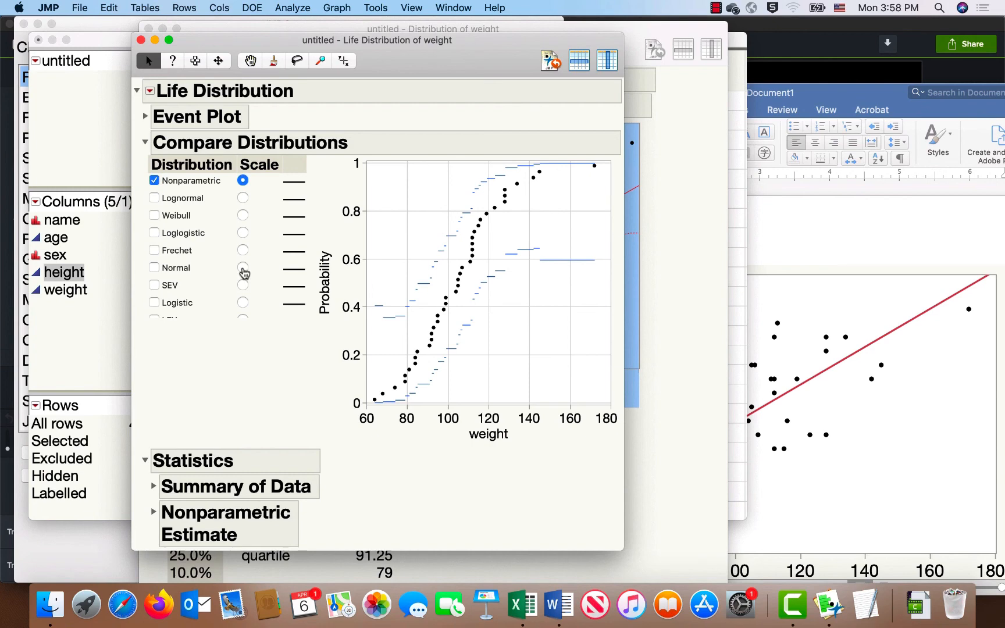
- Fit the Normal distribution on a normal probability scale, remove the Nonparametric estimate from the comparison and widen the plot
click(244, 268)
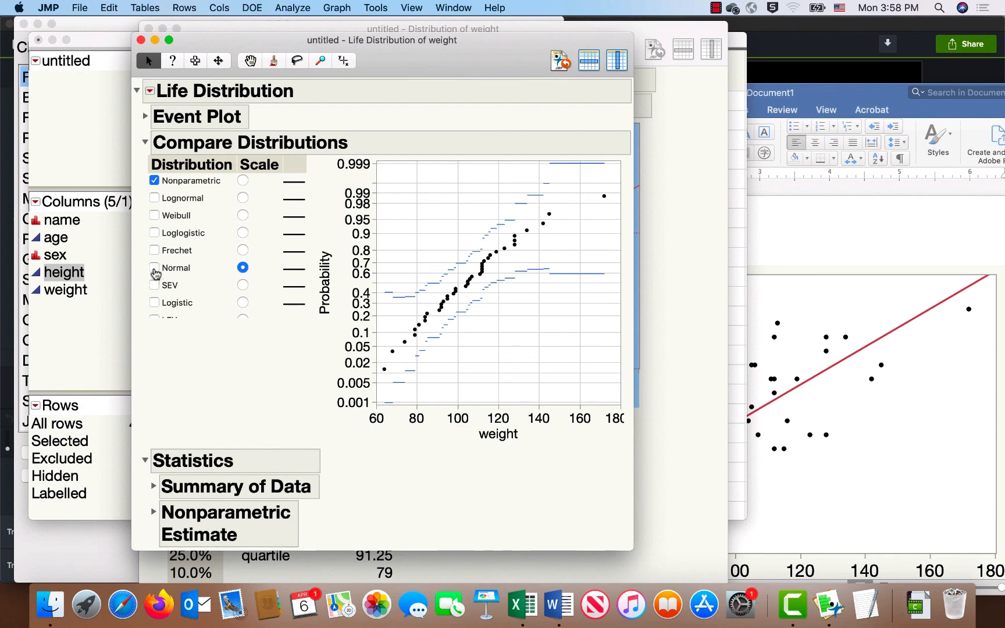
click(155, 269)
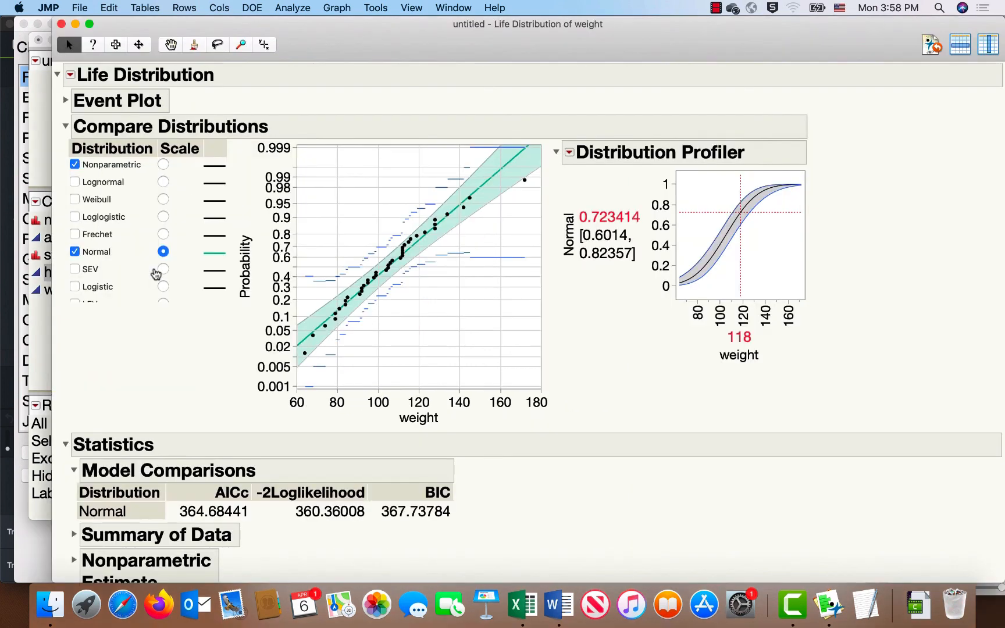
click(73, 165)
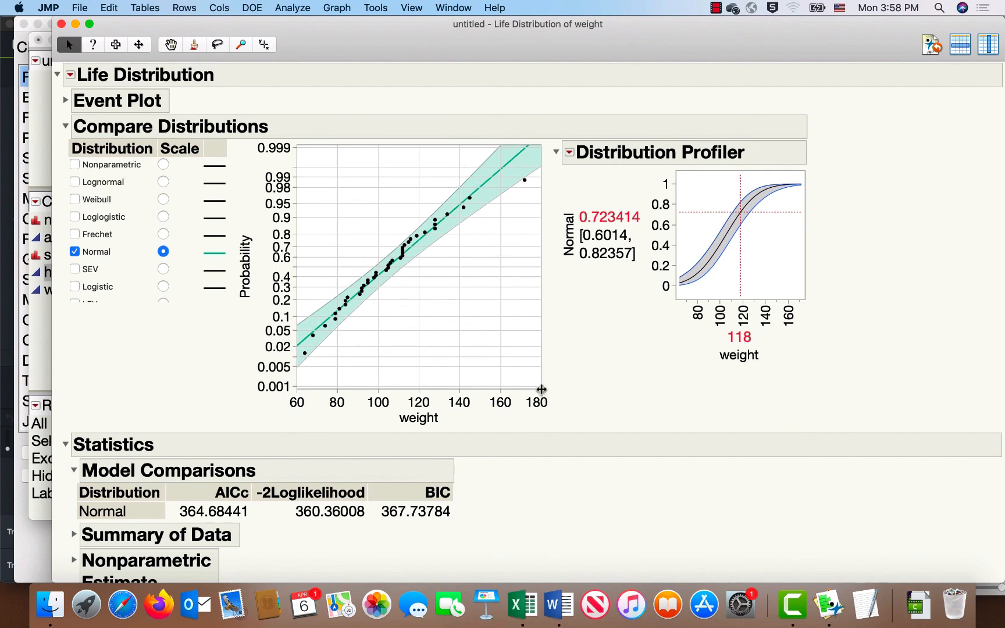
drag(541, 388, 636, 389)
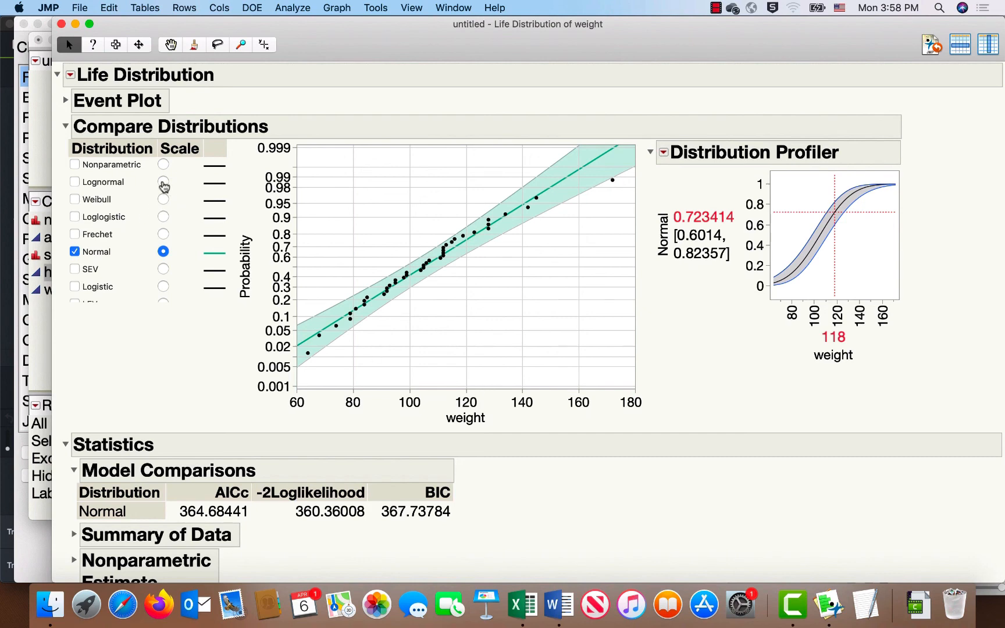
- Switch the probability plot to the Lognormal scale, fit the Lognormal distribution and deselect Normal
click(163, 183)
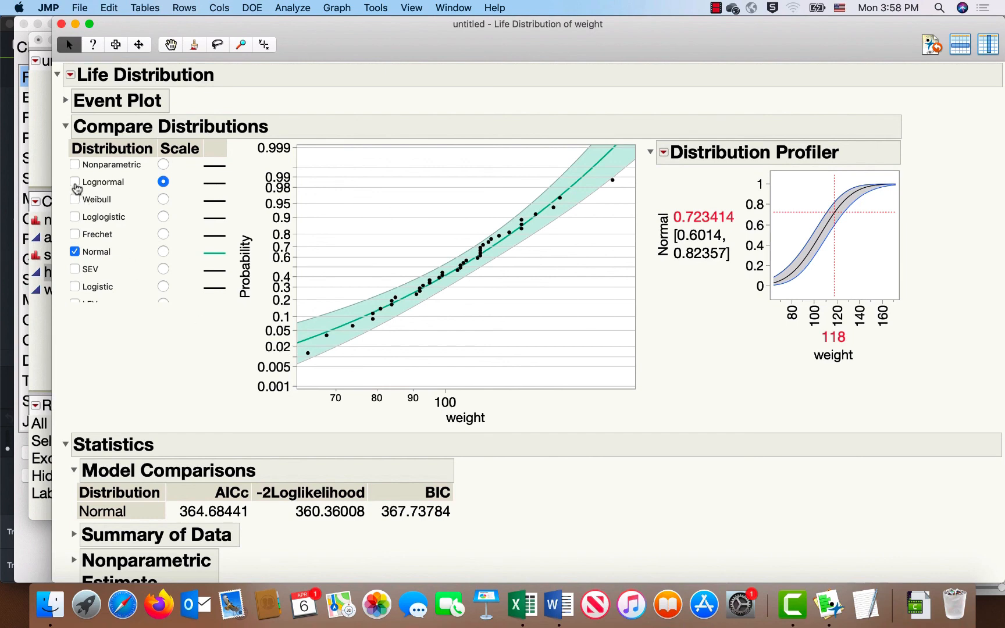
click(76, 184)
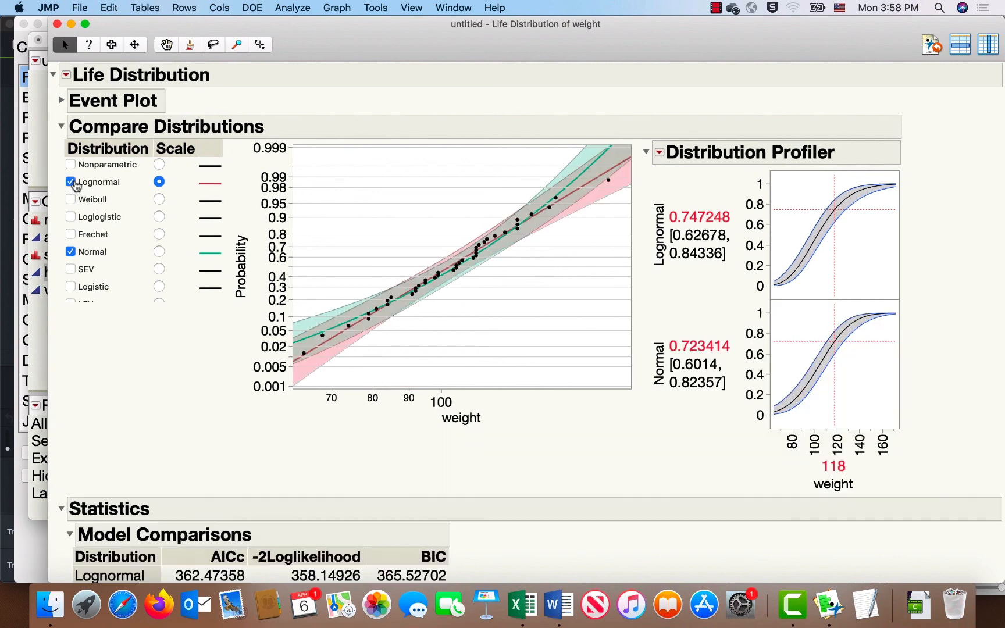
click(71, 252)
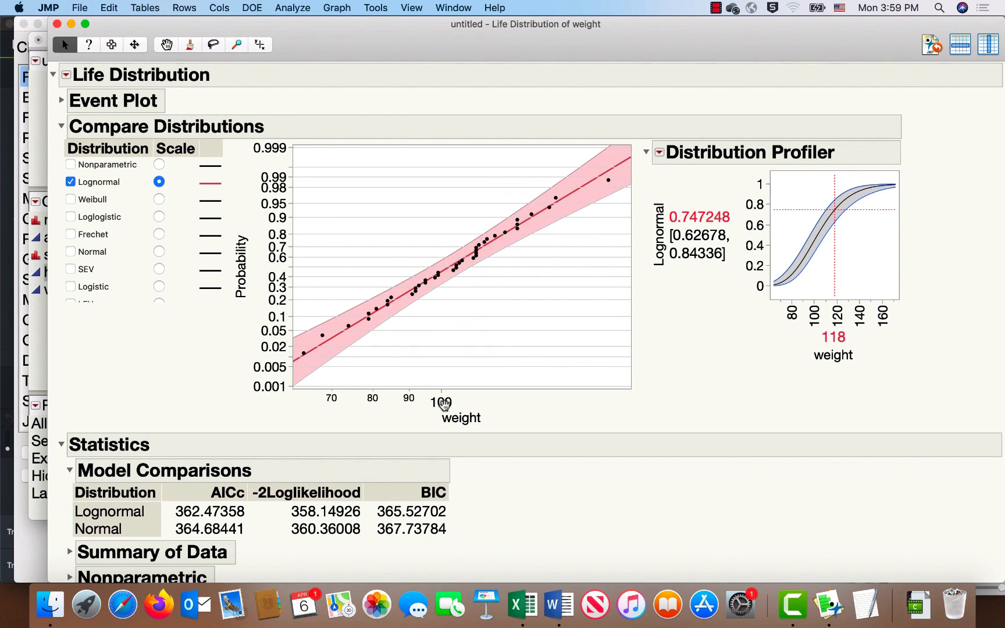
- Shift and rescale the weight axis of the lognormal plot to include 60 while keeping the highest data point in view
drag(444, 405, 469, 408)
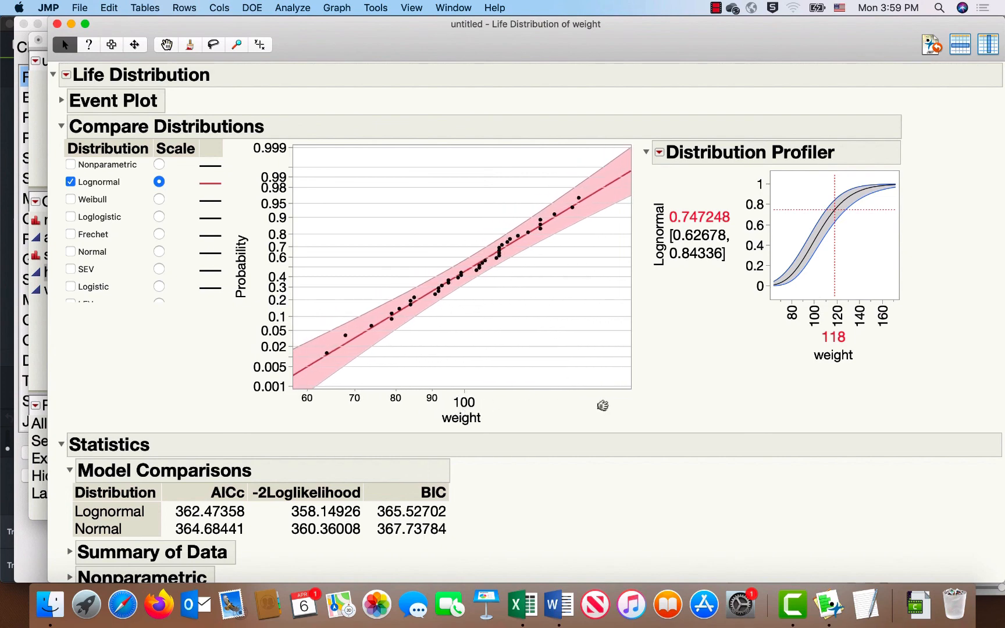
drag(620, 401, 595, 398)
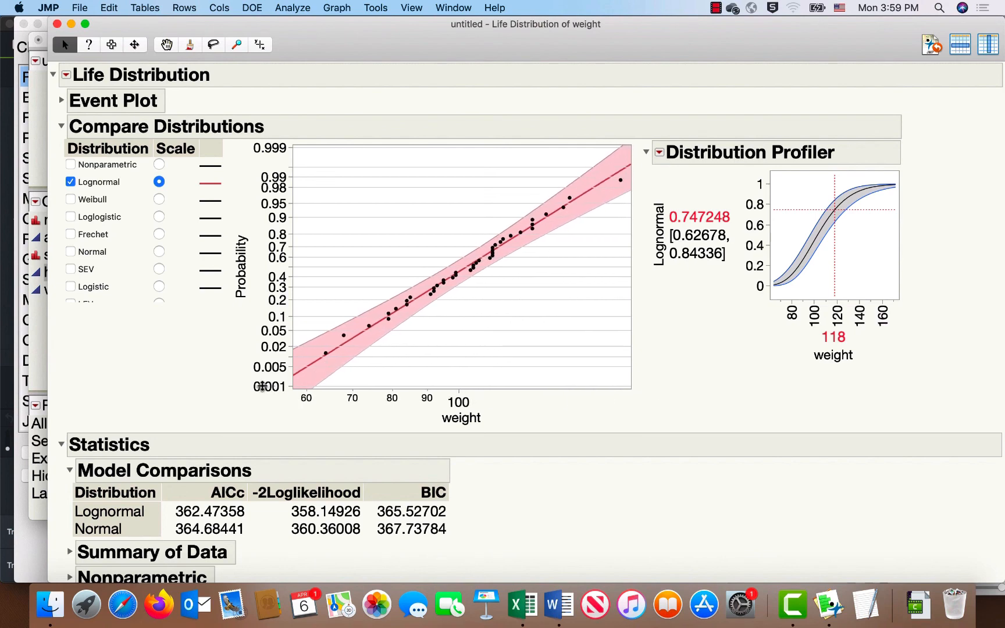
mouse_move(261, 386)
mouse_down()
mouse_move(262, 422)
mouse_move(261, 386)
mouse_up()
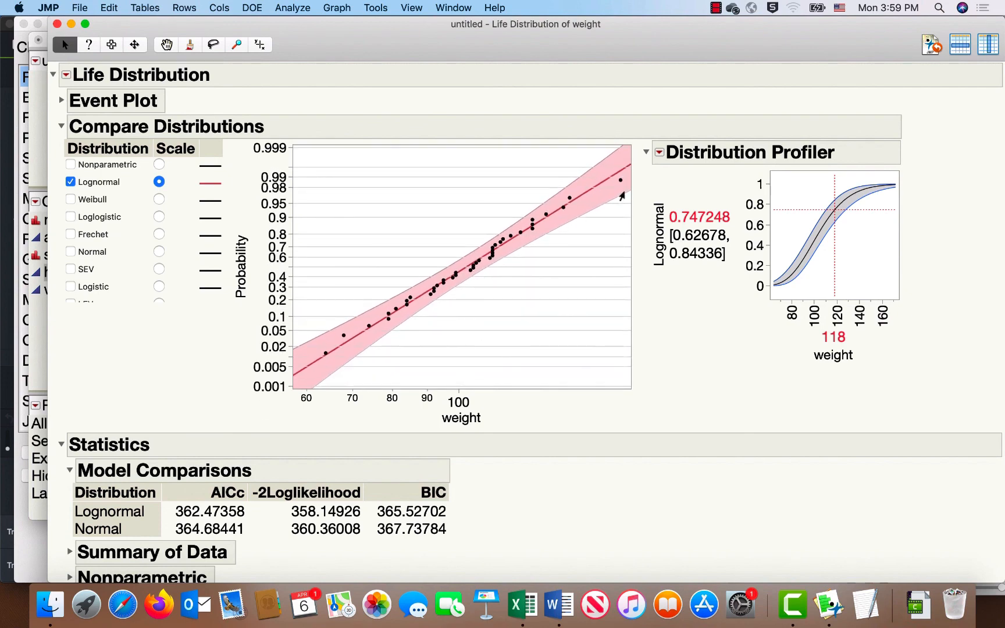